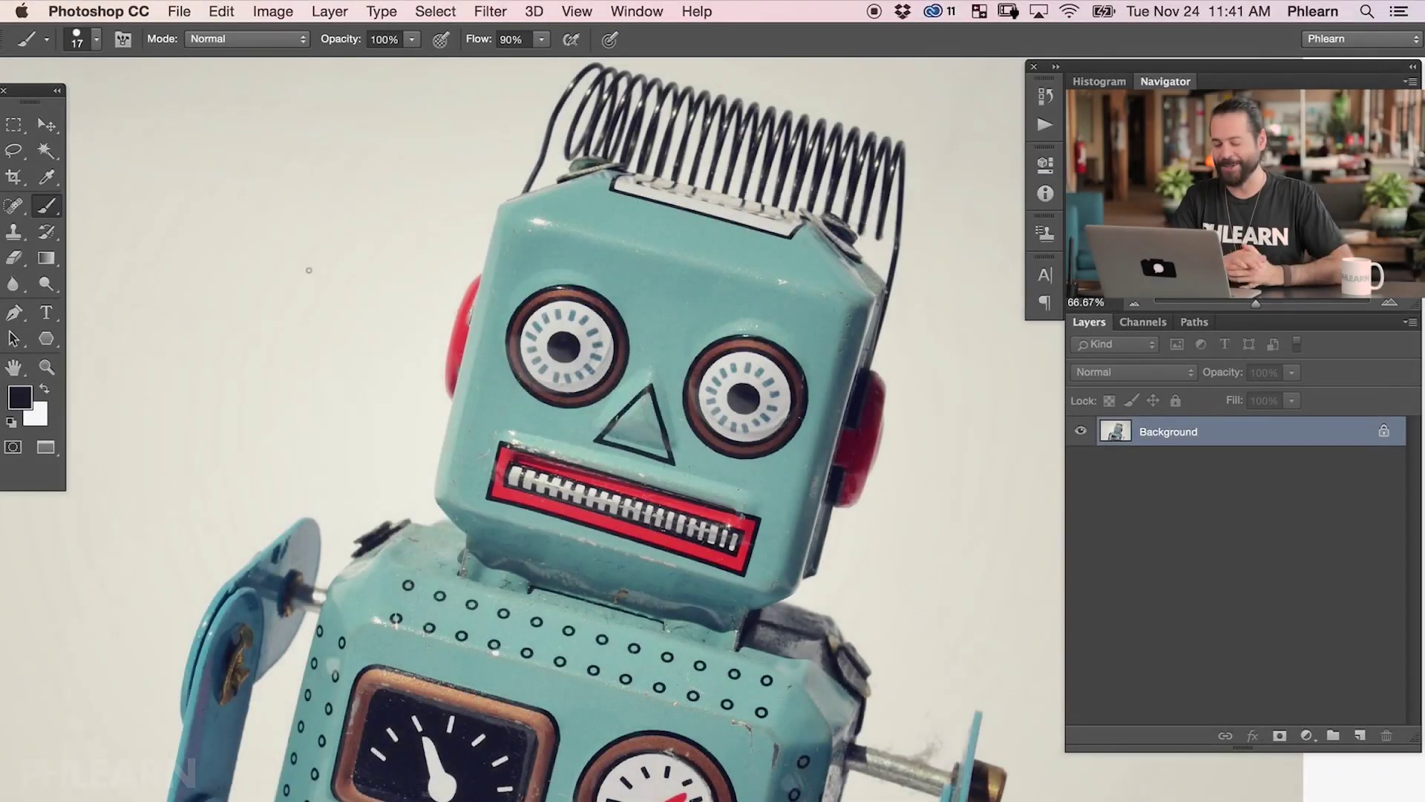
pyautogui.press('super+minus')
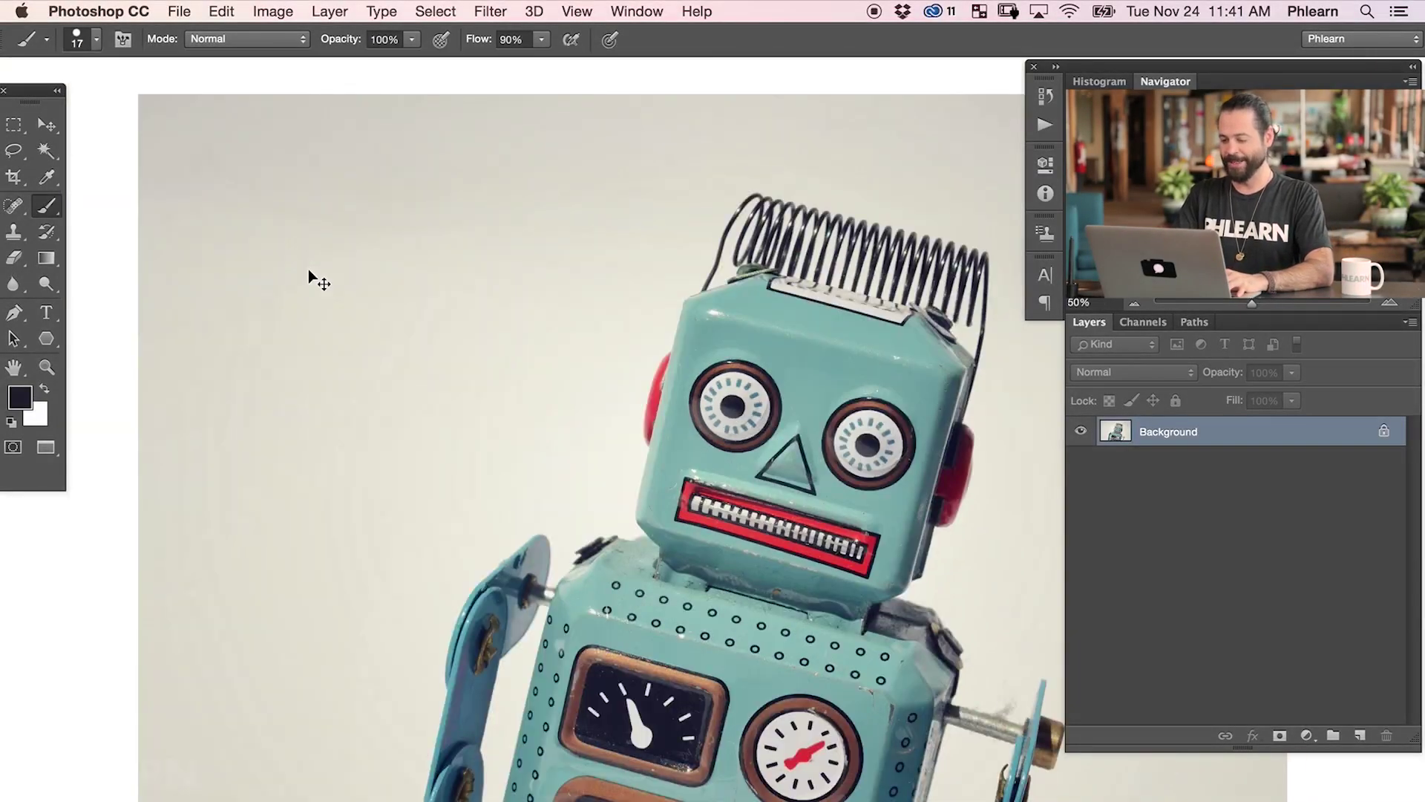
pyautogui.press('super+plus')
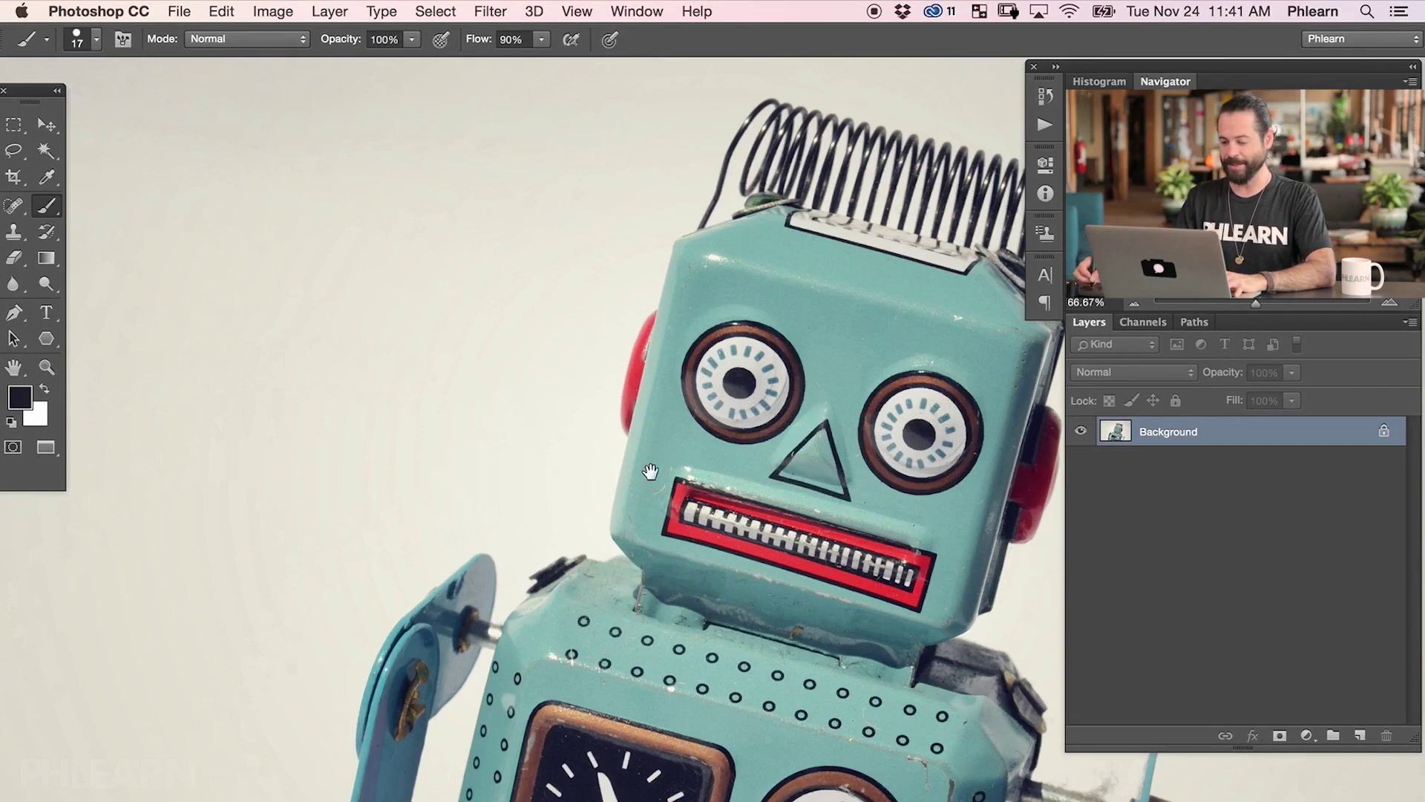
pyautogui.hscroll(6, 381, 414)
pyautogui.scroll(-2, 382, 413)
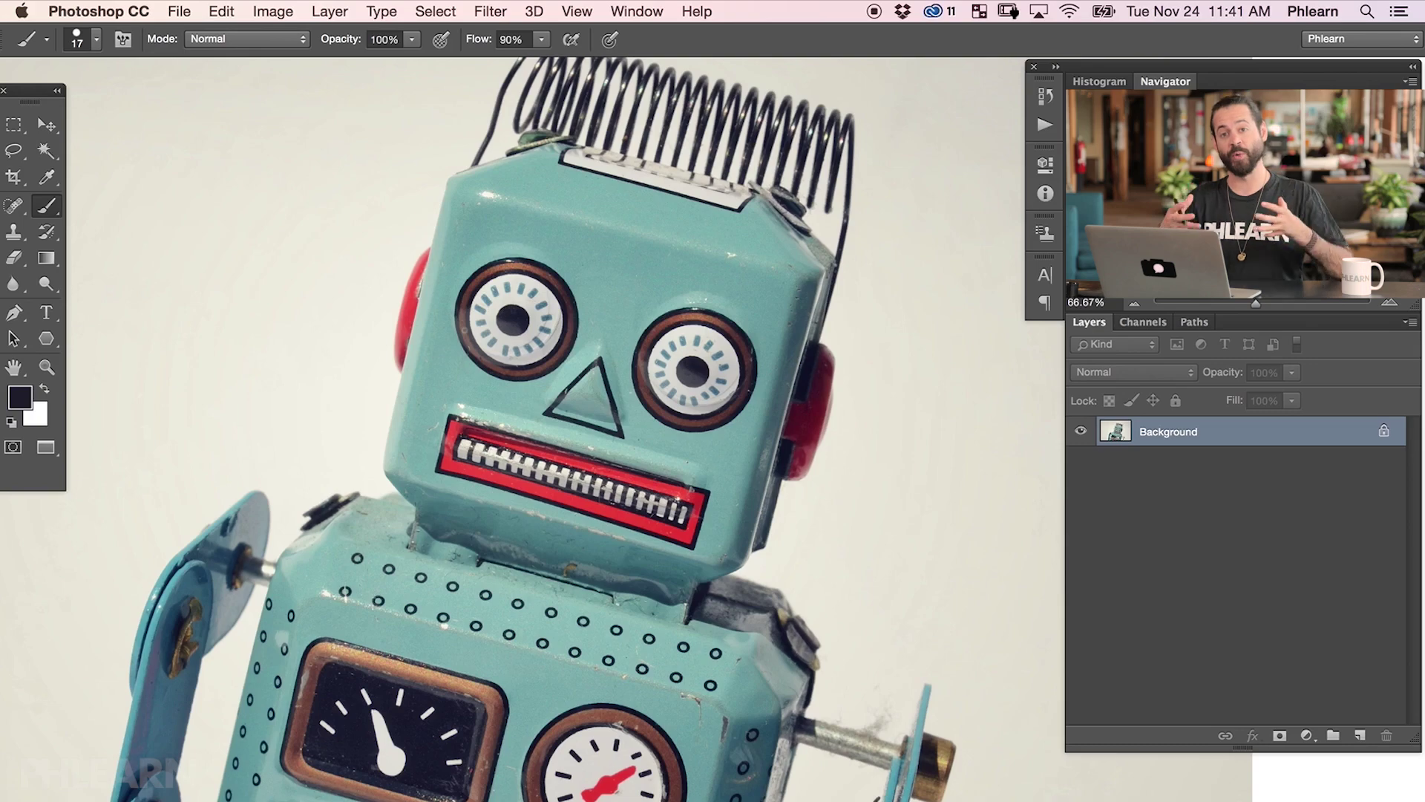
# Select the dark pupils of both robot eyes with the Magic Wand at tolerance 27, adding the missed area and second pupil.
pyautogui.press('super+plus')
pyautogui.press('super+plus')
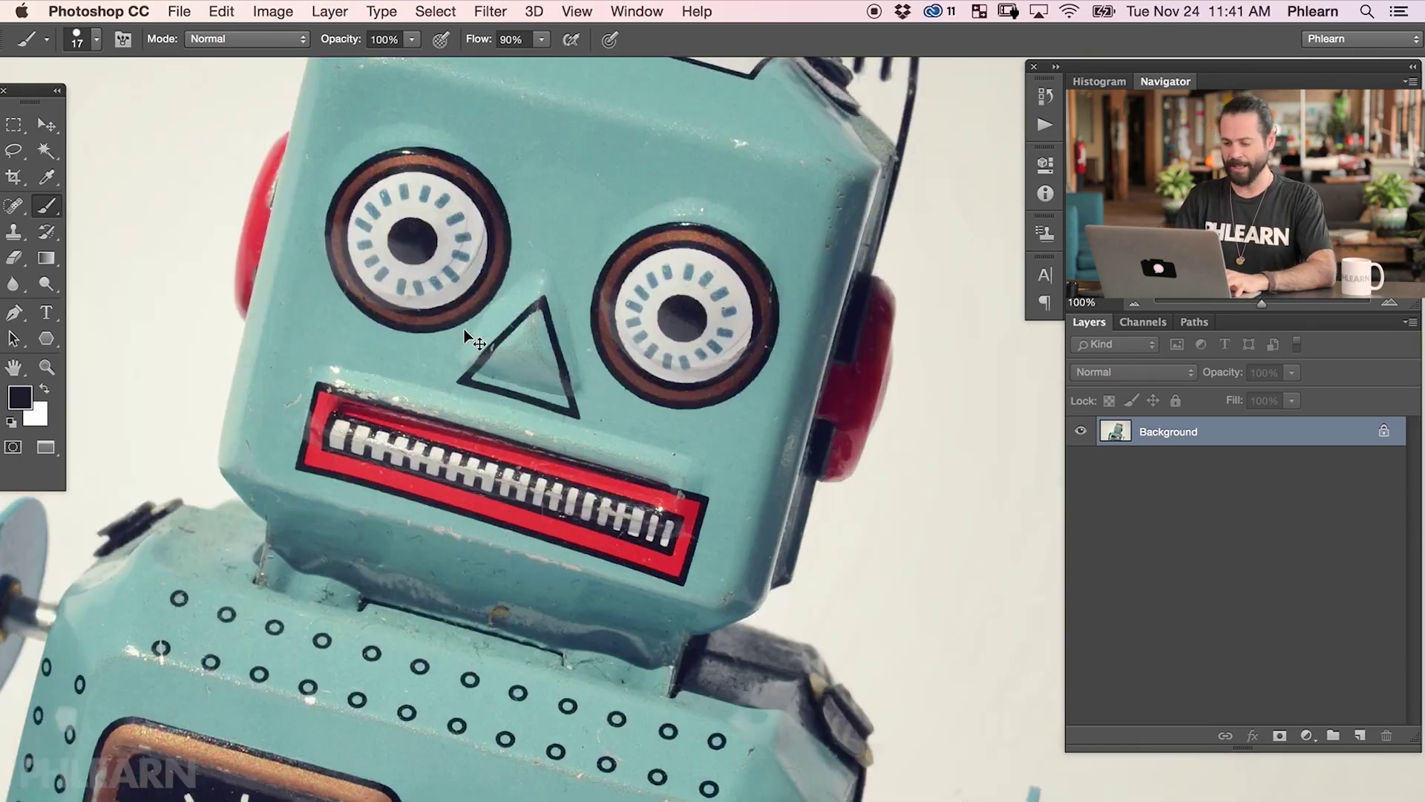
pyautogui.moveTo(481, 270)
pyautogui.mouseDown()
pyautogui.moveTo(701, 469)
pyautogui.moveTo(714, 574)
pyautogui.mouseUp()
pyautogui.click(46, 150)
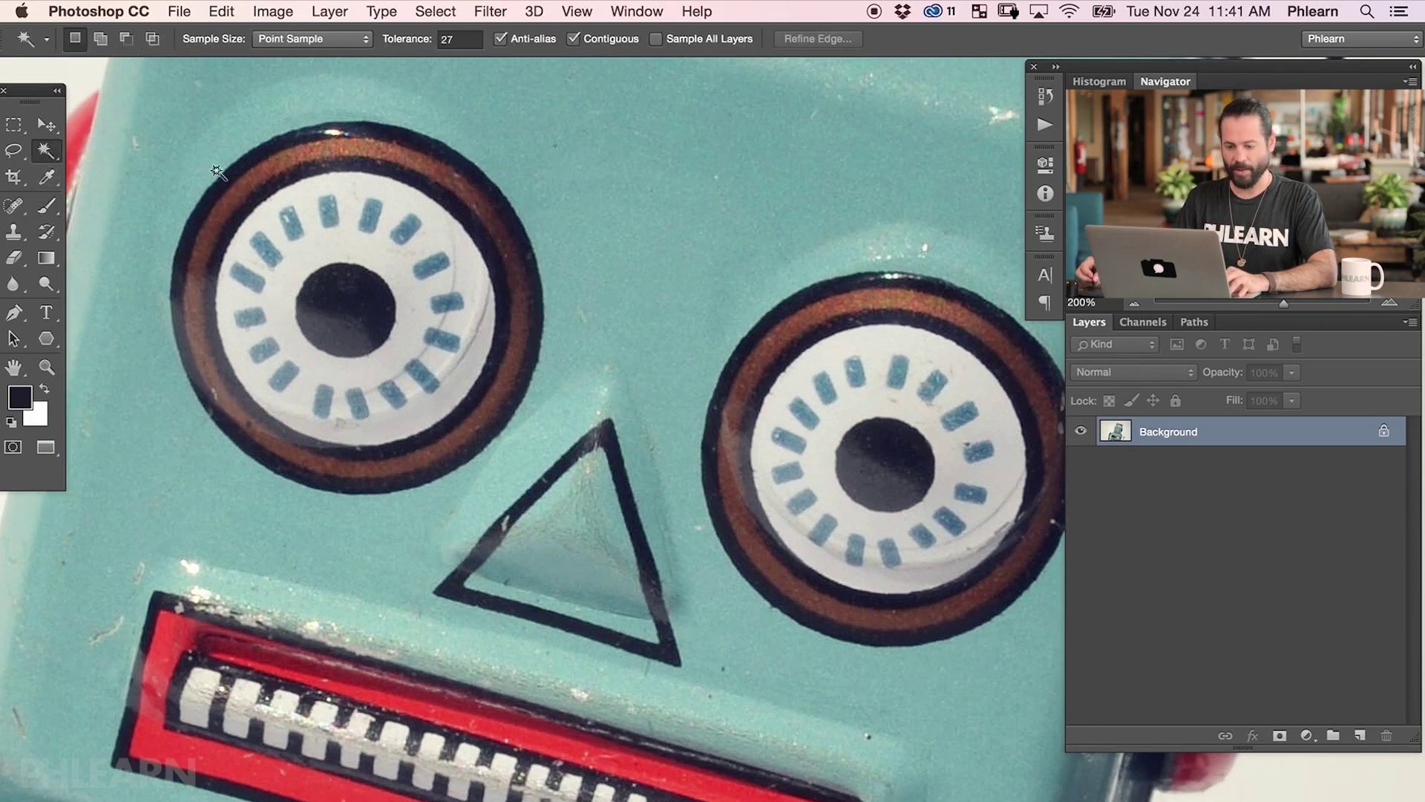
pyautogui.click(338, 304)
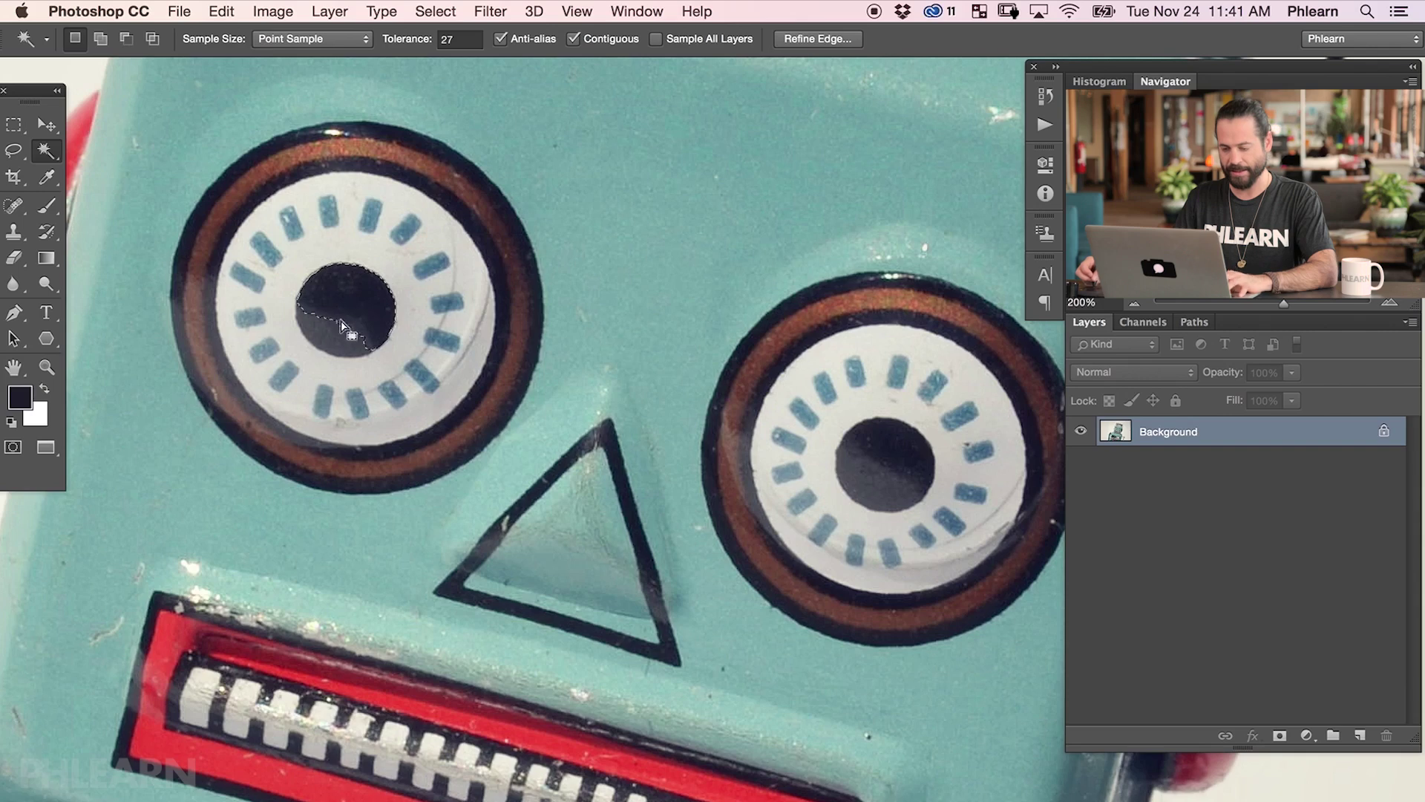
pyautogui.moveTo(399, 320); pyautogui.dragTo(368, 317)
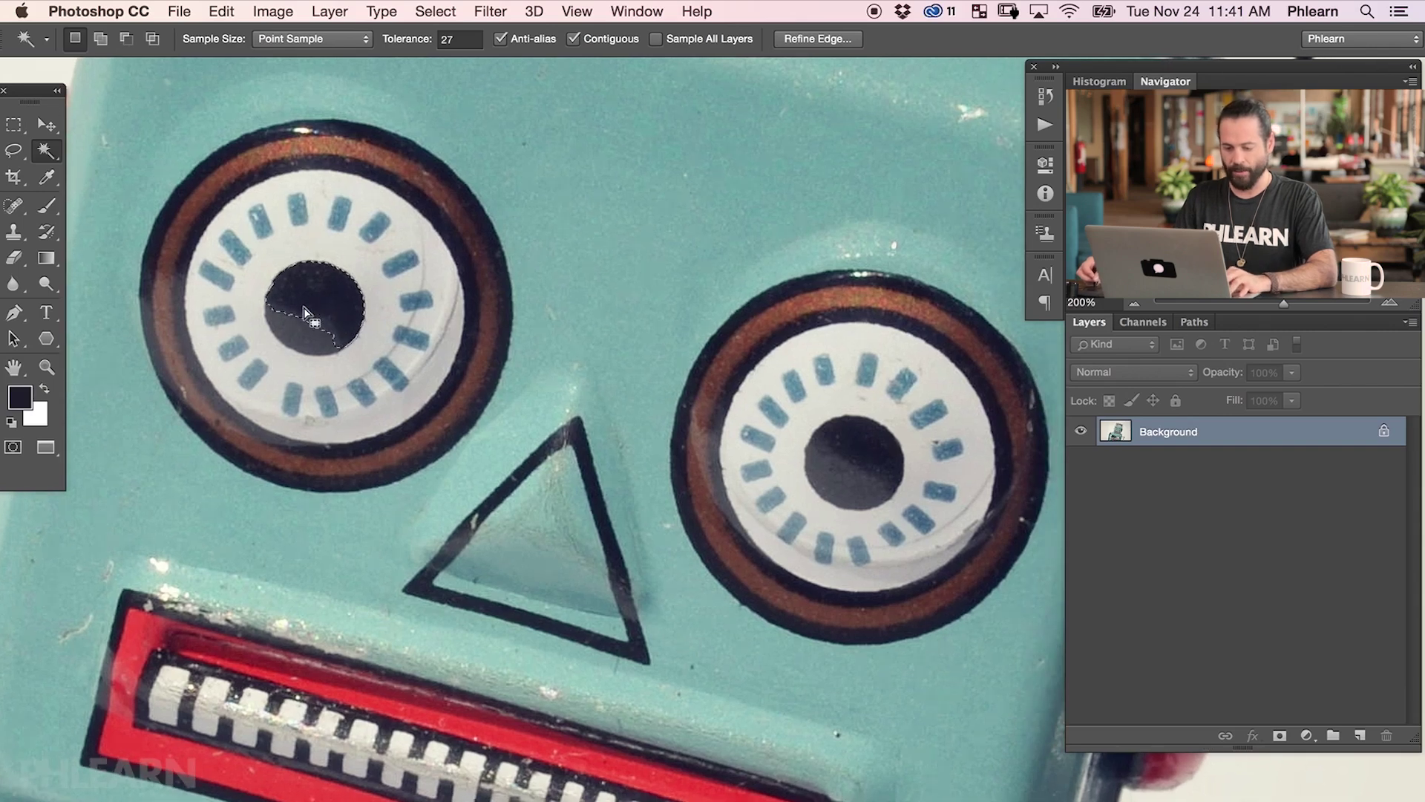
pyautogui.press('shift')
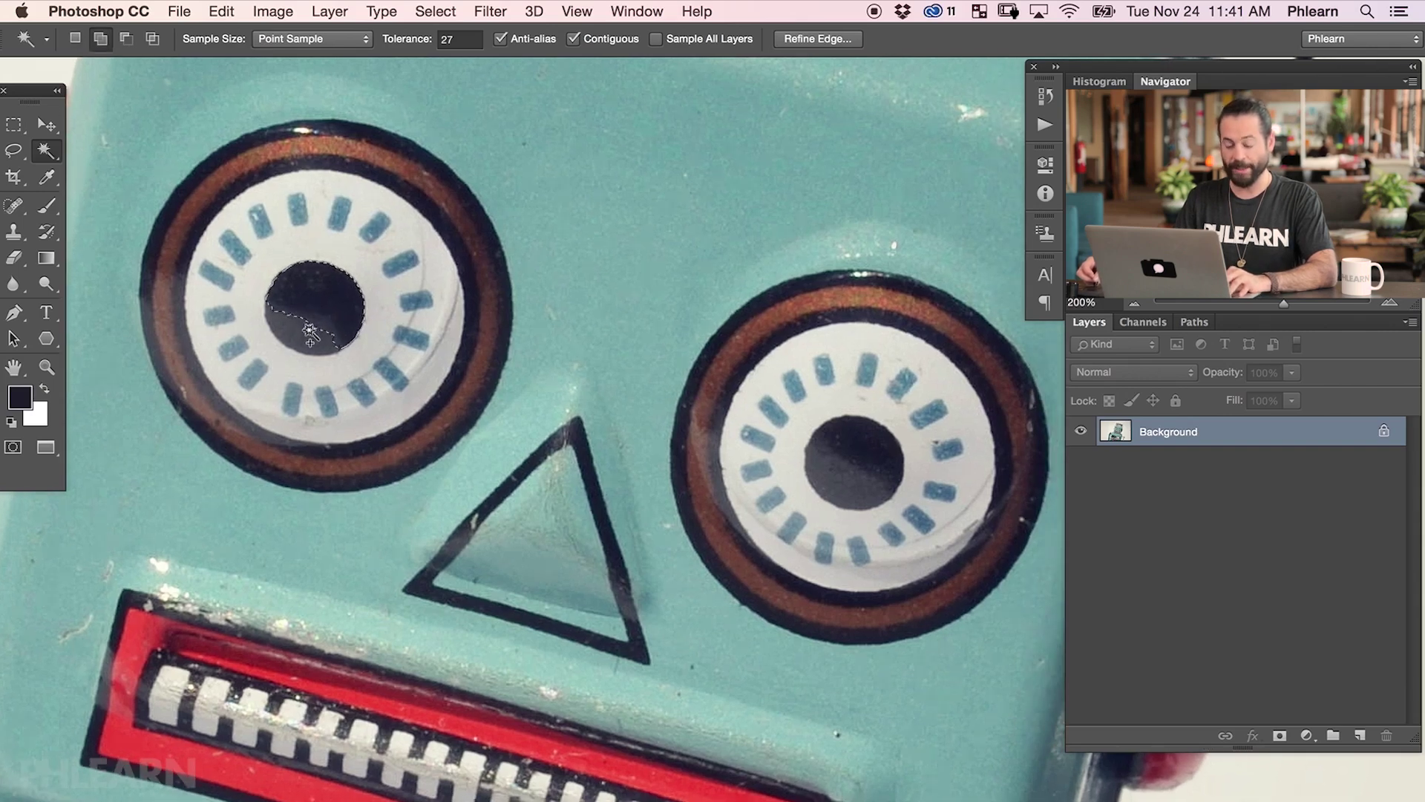
pyautogui.keyDown('shift'); pyautogui.click(307, 338); pyautogui.keyUp('shift')
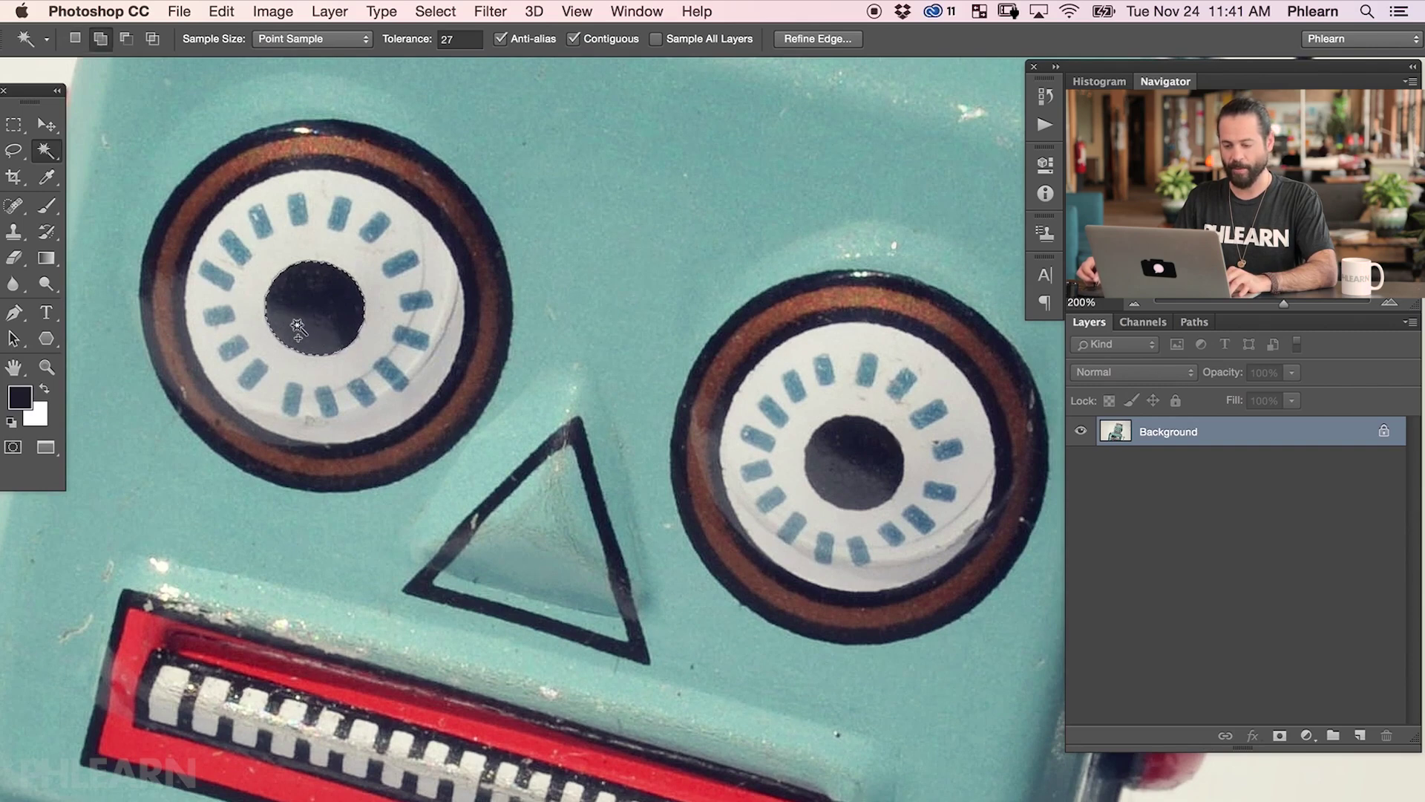
pyautogui.keyDown('shift'); pyautogui.click(846, 475); pyautogui.keyUp('shift')
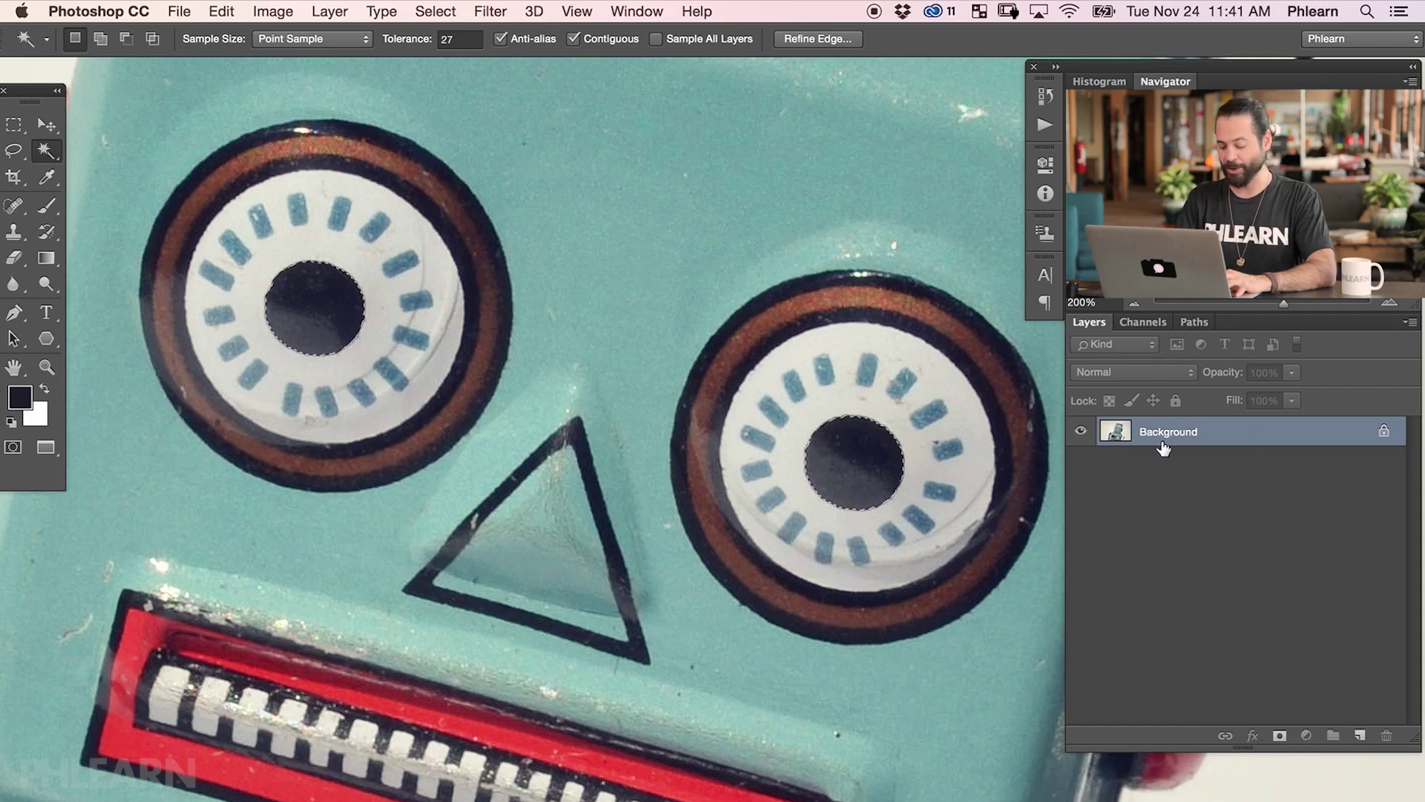
# Copy the selected pupils onto a new layer and move them slightly upward and to the right within the eyes.
pyautogui.press('super+j')
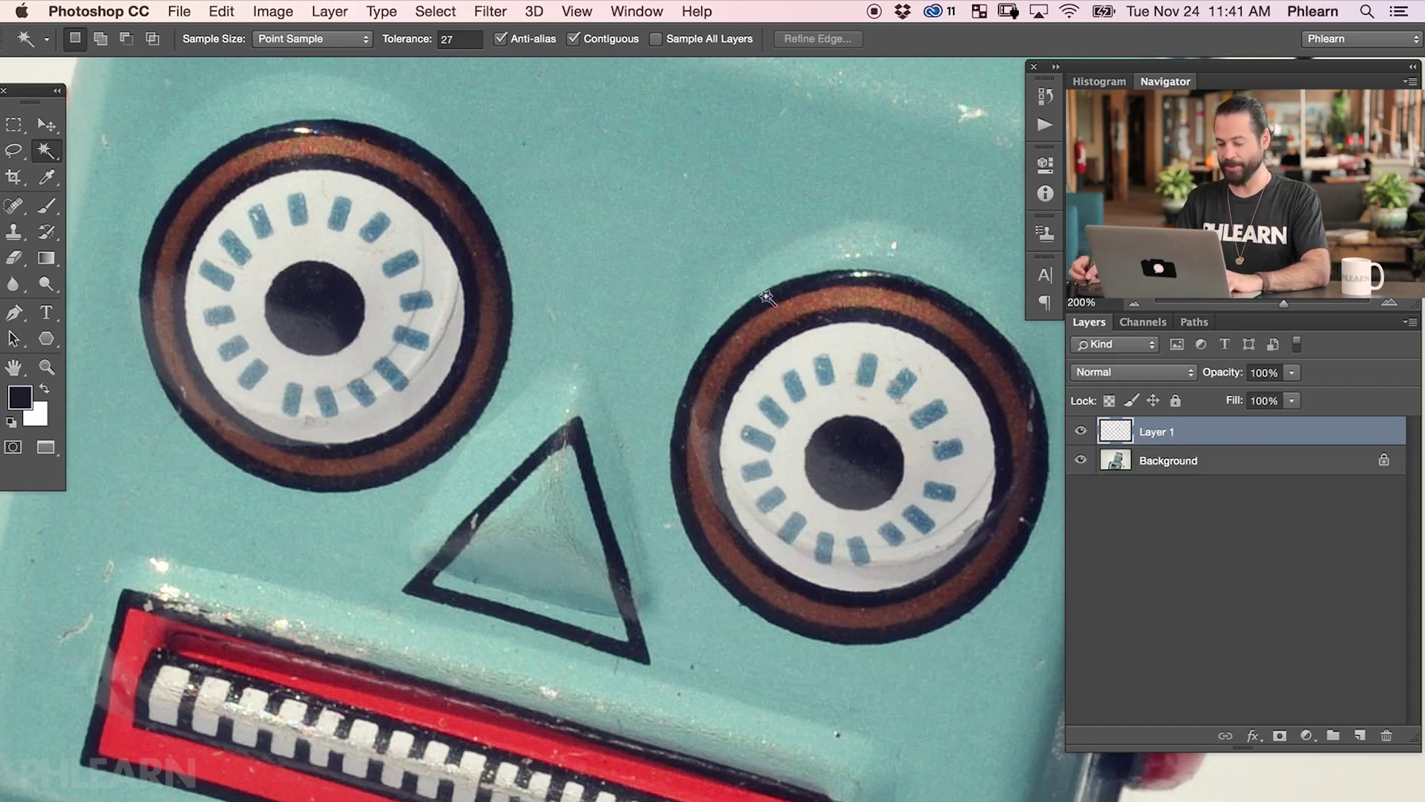
pyautogui.press('v')
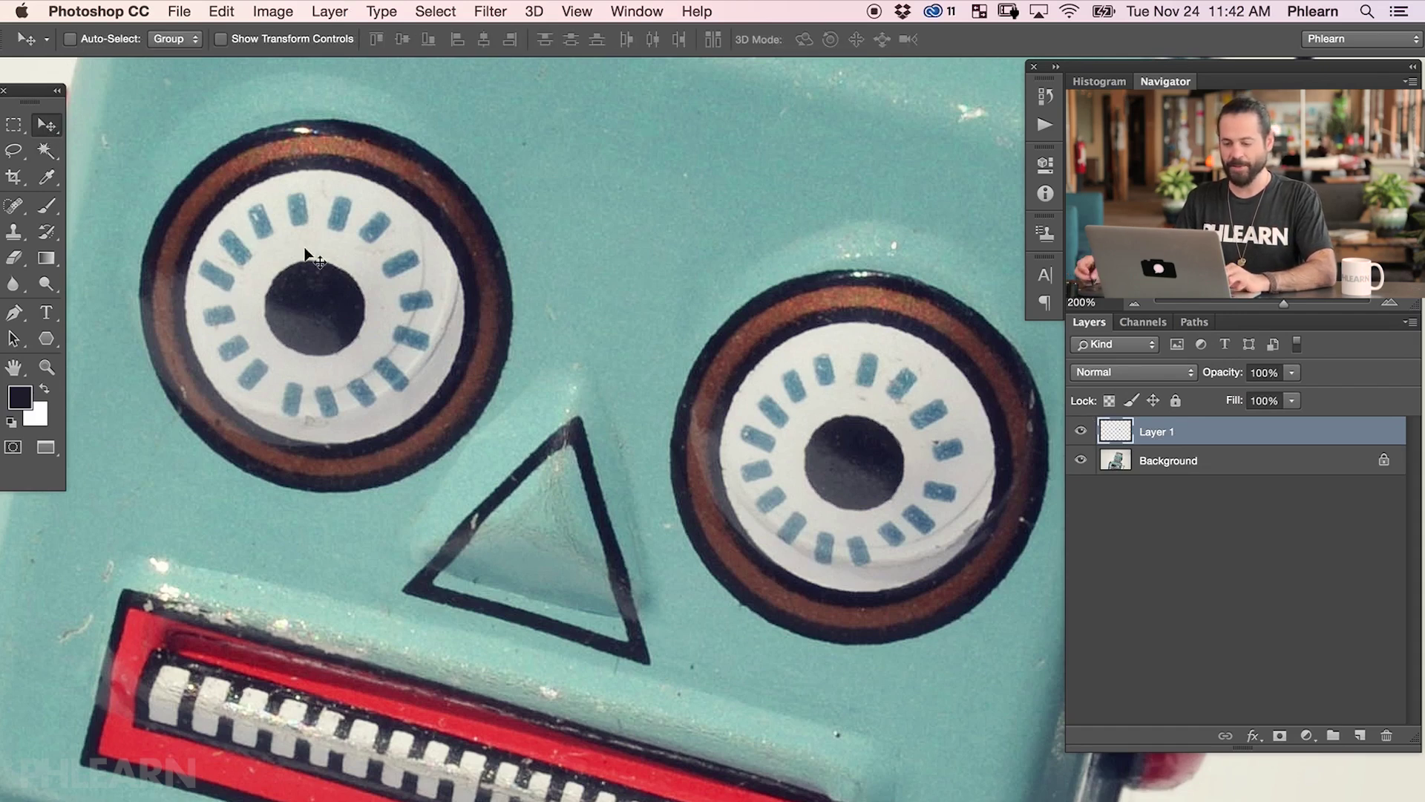
pyautogui.moveTo(503, 470); pyautogui.dragTo(511, 430)
# Hide the copied pupils layer and add a new empty layer directly above the Background.
pyautogui.click(1080, 433)
pyautogui.click(1199, 468)
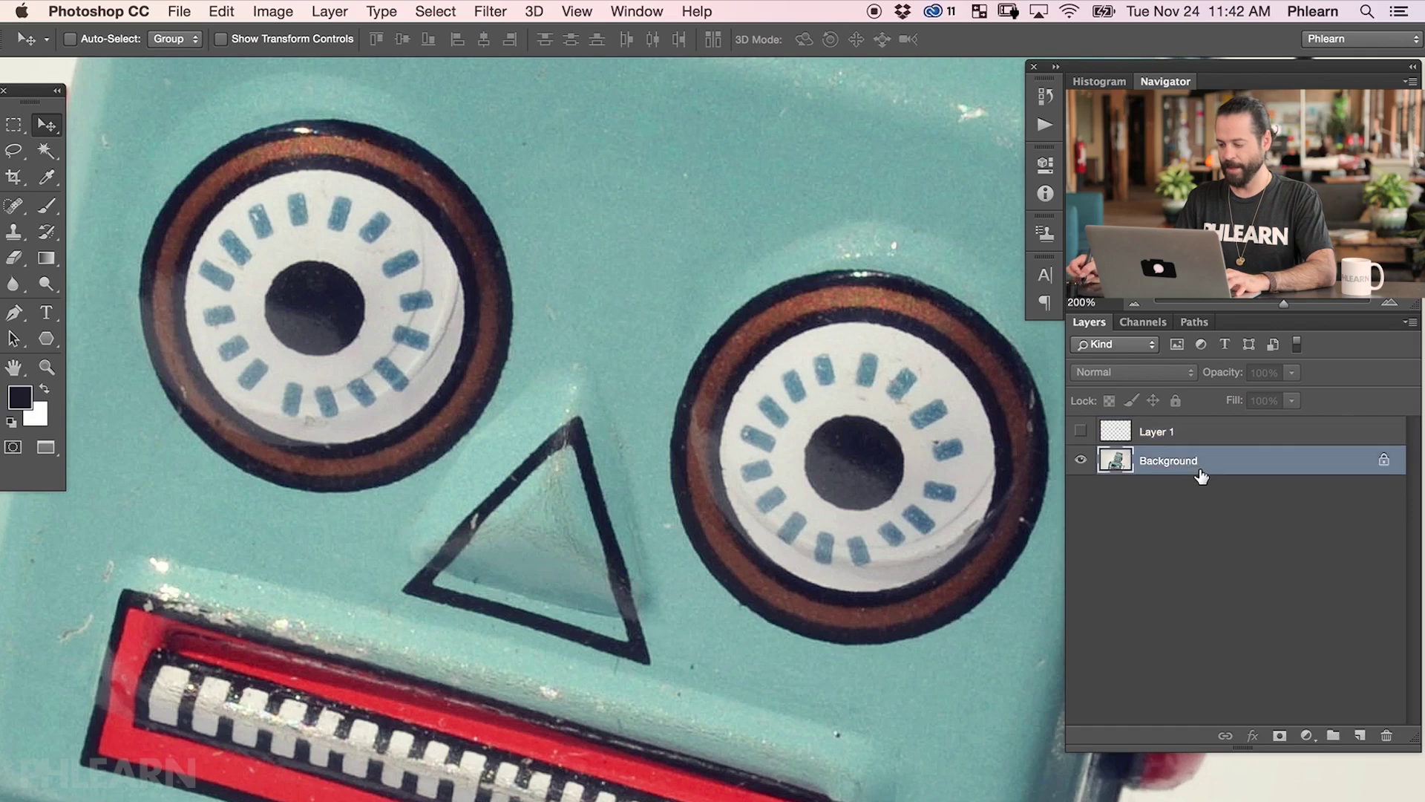
pyautogui.press('super+alt+shift+n')
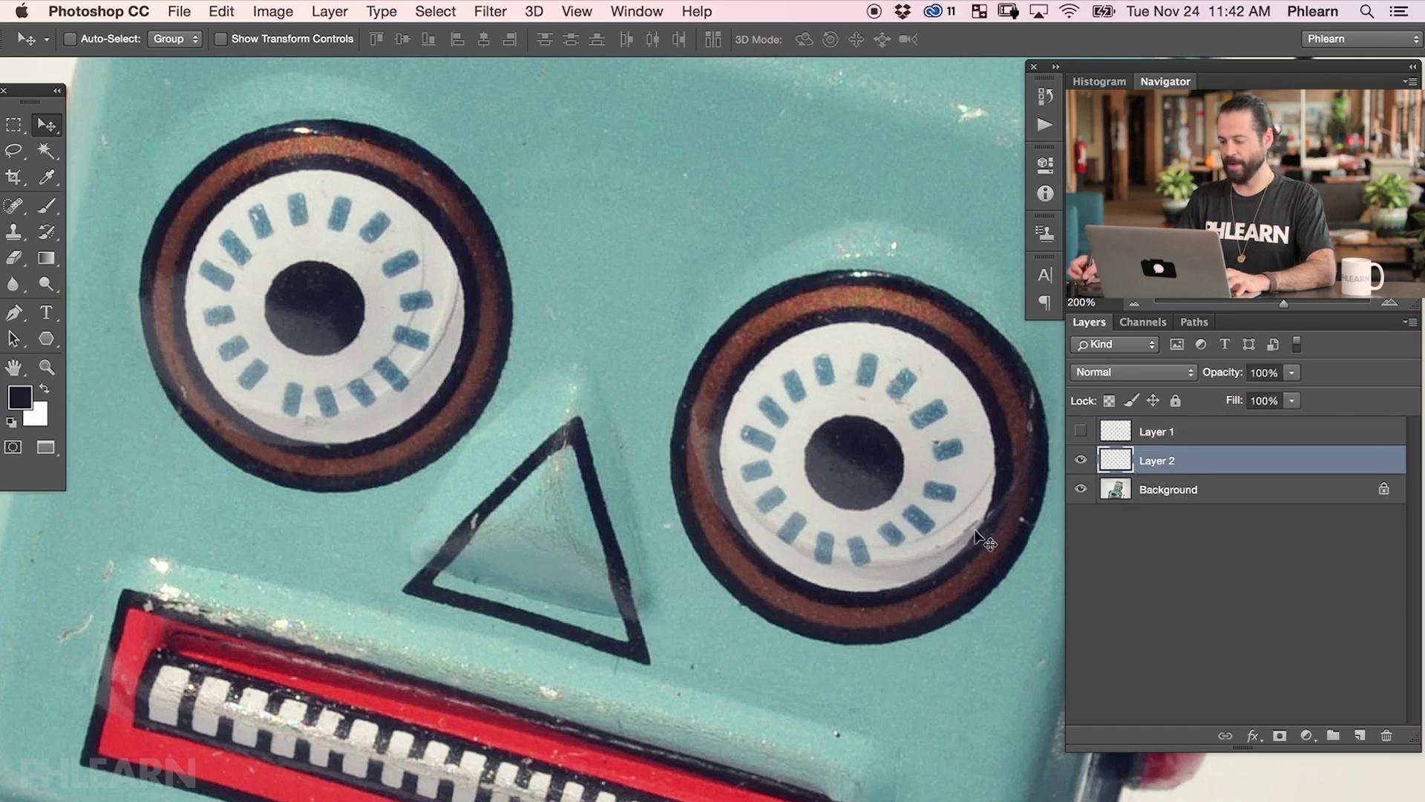
# Paint over the right-hand eye's pupil on the empty layer with a 180 px brush in the off-white sampled beside the pupil.
pyautogui.press('b')
pyautogui.moveTo(819, 507)
pyautogui.mouseDown()
pyautogui.moveTo(854, 319)
pyautogui.moveTo(782, 412)
pyautogui.moveTo(780, 366)
pyautogui.mouseUp()
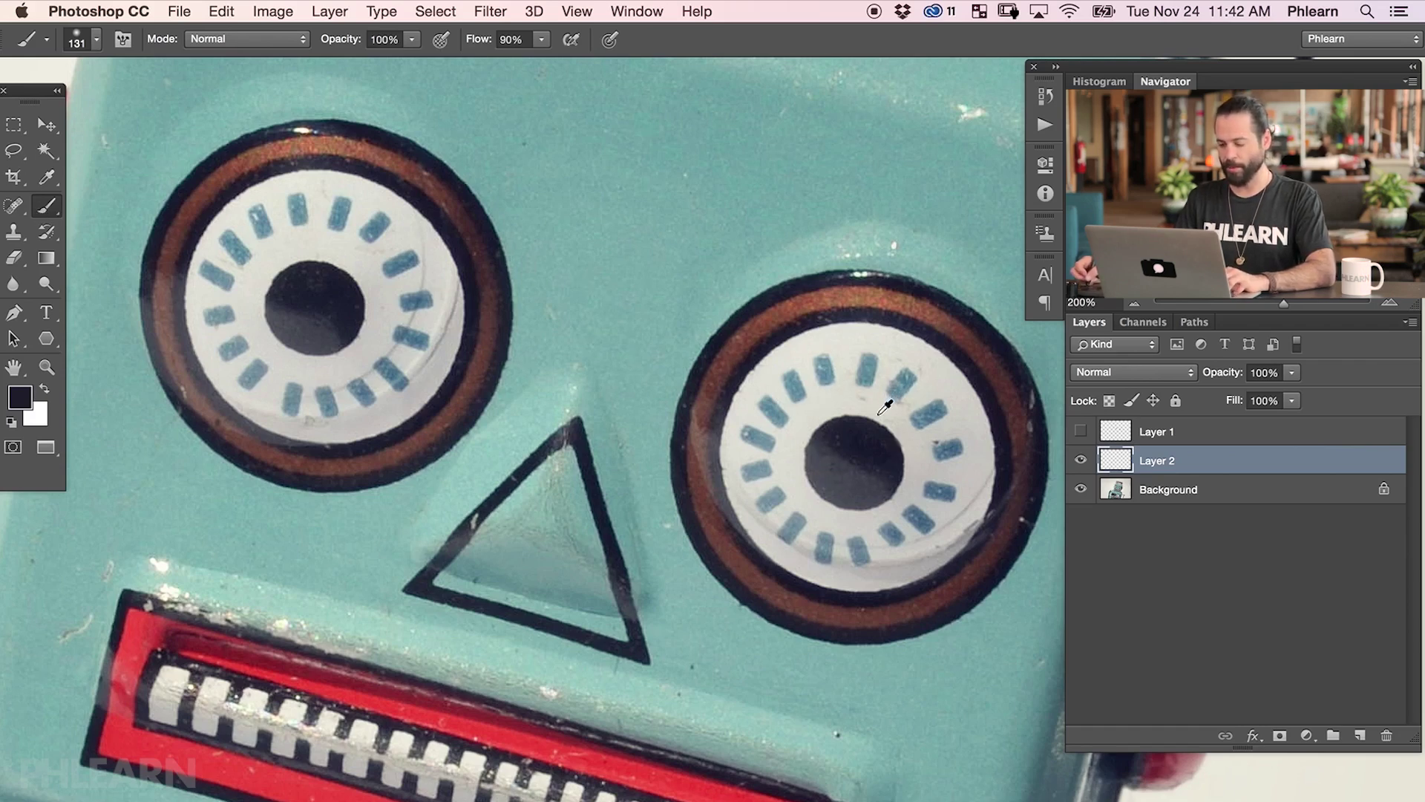
pyautogui.keyDown('alt'); pyautogui.click(895, 410); pyautogui.keyUp('alt')
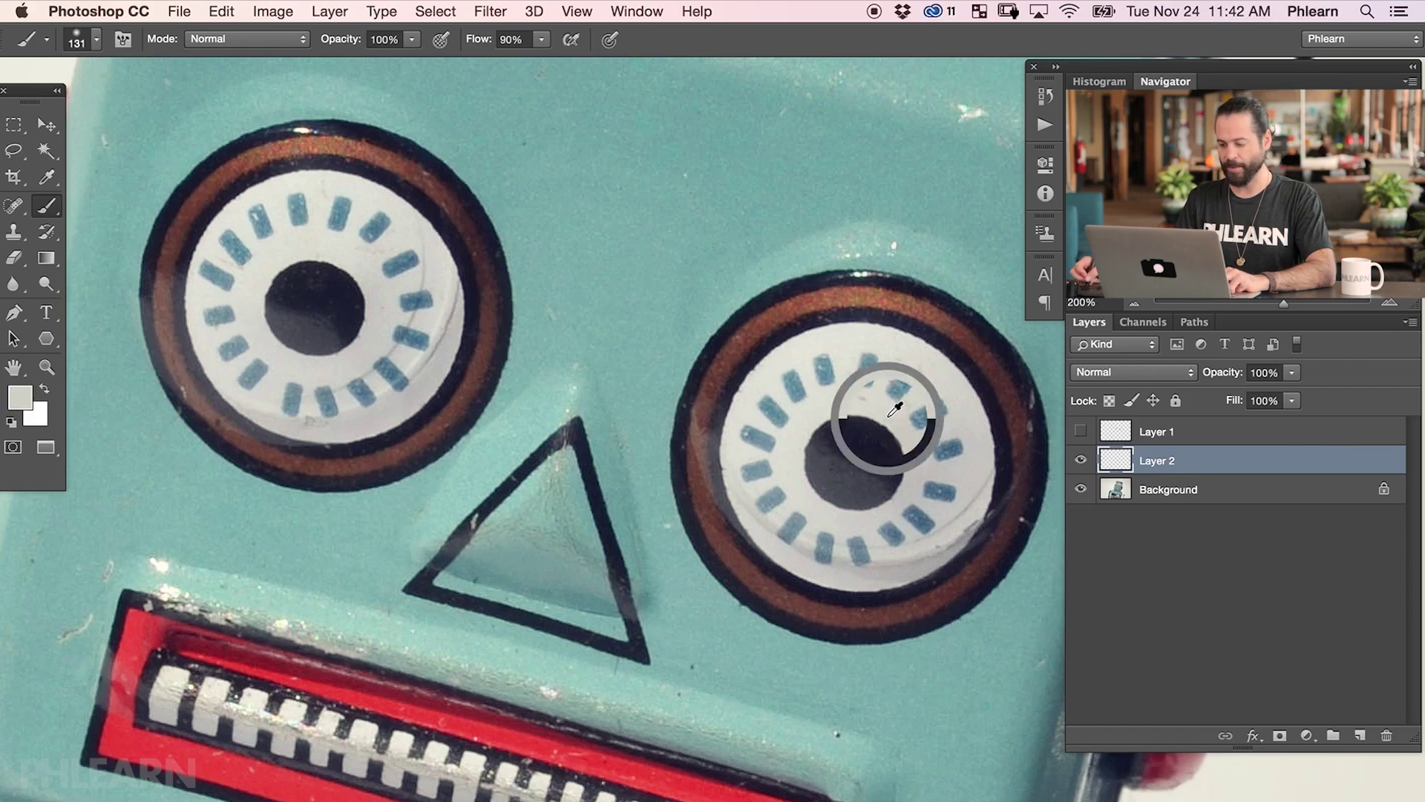
pyautogui.moveTo(880, 420)
pyautogui.mouseDown()
pyautogui.moveTo(932, 428)
pyautogui.moveTo(913, 408)
pyautogui.mouseUp()
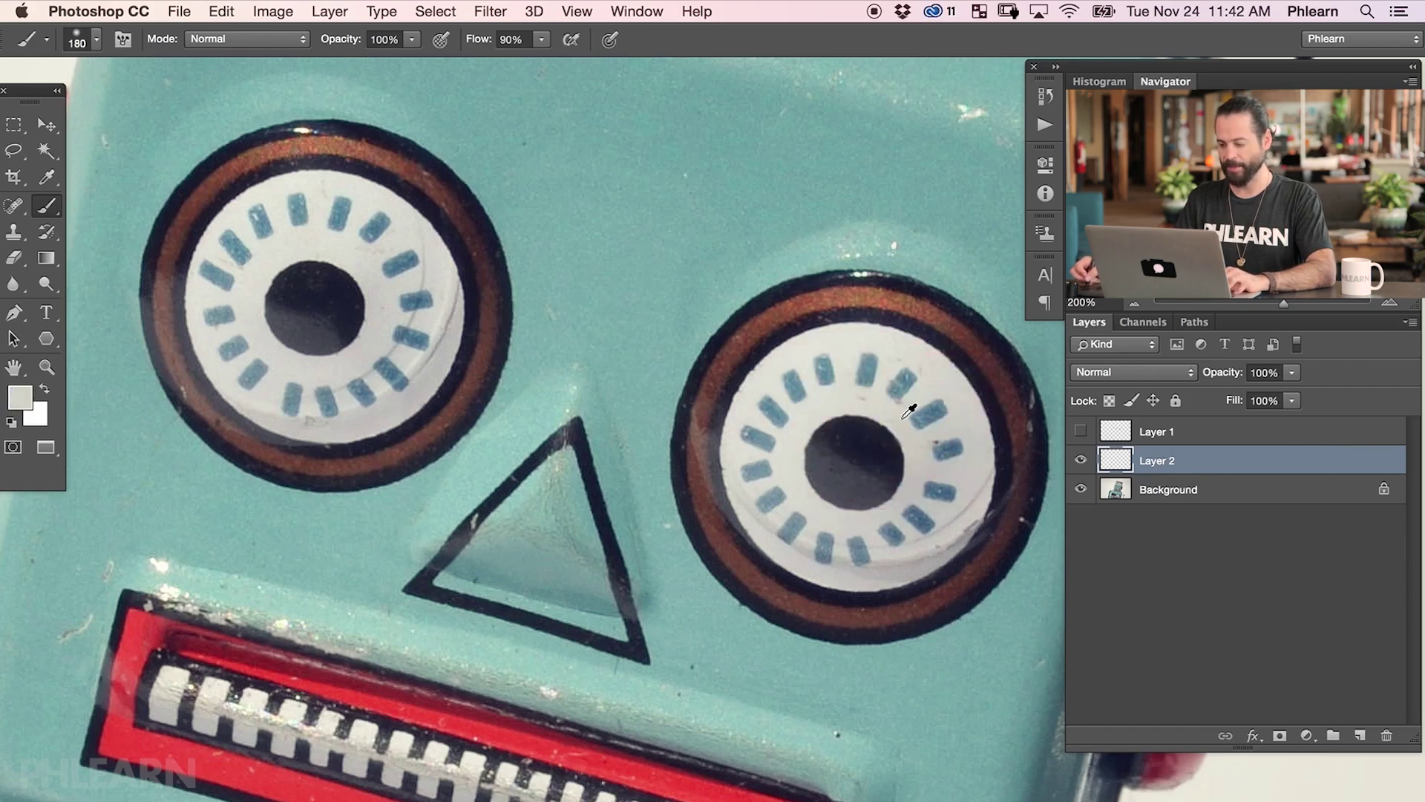
pyautogui.keyDown('alt'); pyautogui.click(898, 411); pyautogui.keyUp('alt')
pyautogui.moveTo(854, 453)
pyautogui.mouseDown()
pyautogui.moveTo(839, 468)
pyautogui.moveTo(869, 460)
pyautogui.moveTo(854, 476)
pyautogui.moveTo(846, 453)
pyautogui.moveTo(824, 449)
pyautogui.moveTo(816, 483)
pyautogui.moveTo(820, 464)
pyautogui.mouseUp()
pyautogui.moveTo(853, 411)
pyautogui.mouseDown()
pyautogui.moveTo(846, 394)
pyautogui.moveTo(846, 490)
pyautogui.moveTo(802, 470)
pyautogui.moveTo(834, 452)
pyautogui.moveTo(811, 445)
pyautogui.moveTo(865, 480)
pyautogui.mouseUp()
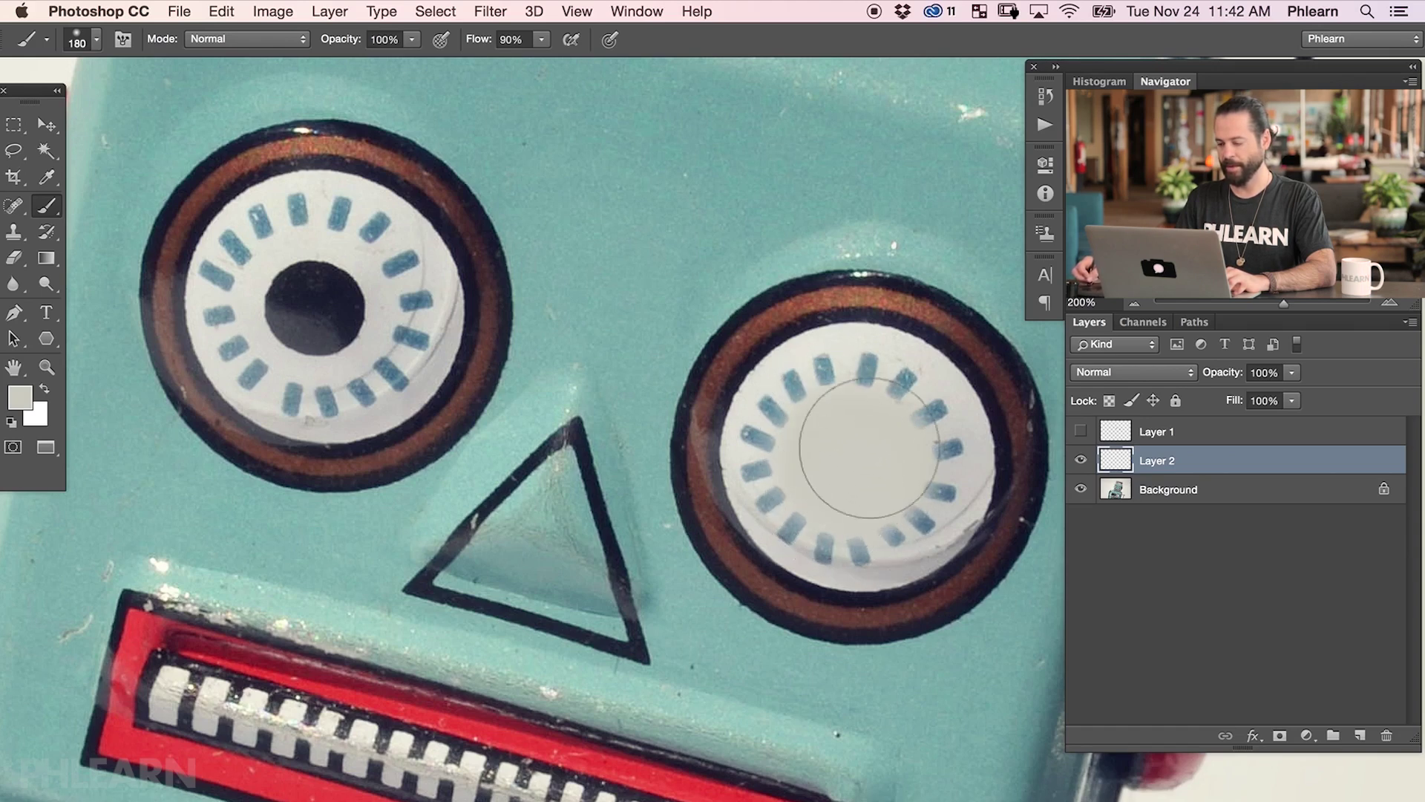
# Paint out the left-hand eye's pupil with off-white sampled around it, and toggle the paint layer's visibility to compare before and after.
pyautogui.keyDown('alt'); pyautogui.click(361, 267); pyautogui.keyUp('alt')
pyautogui.moveTo(364, 261)
pyautogui.mouseDown()
pyautogui.moveTo(321, 282)
pyautogui.moveTo(339, 322)
pyautogui.mouseUp()
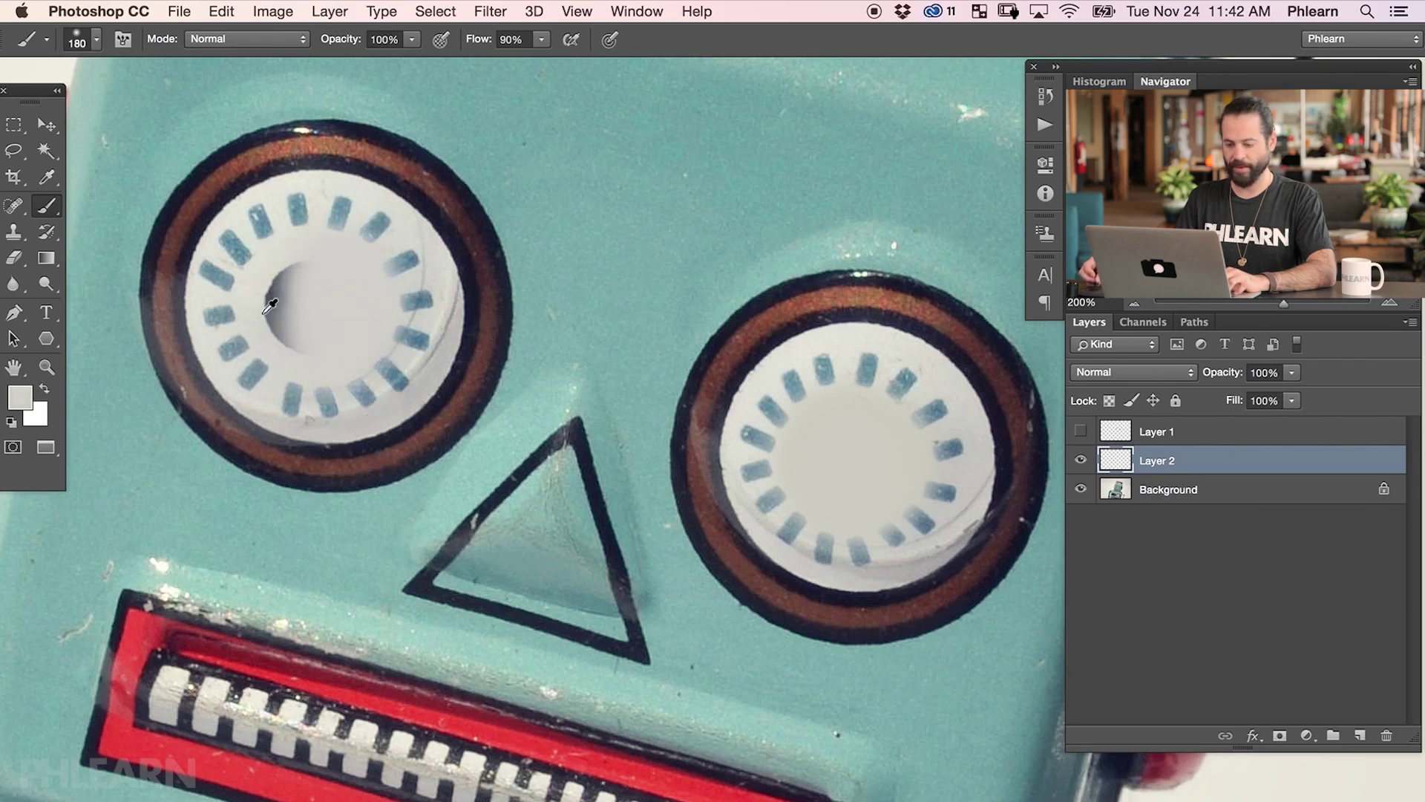
pyautogui.moveTo(275, 297); pyautogui.dragTo(282, 331)
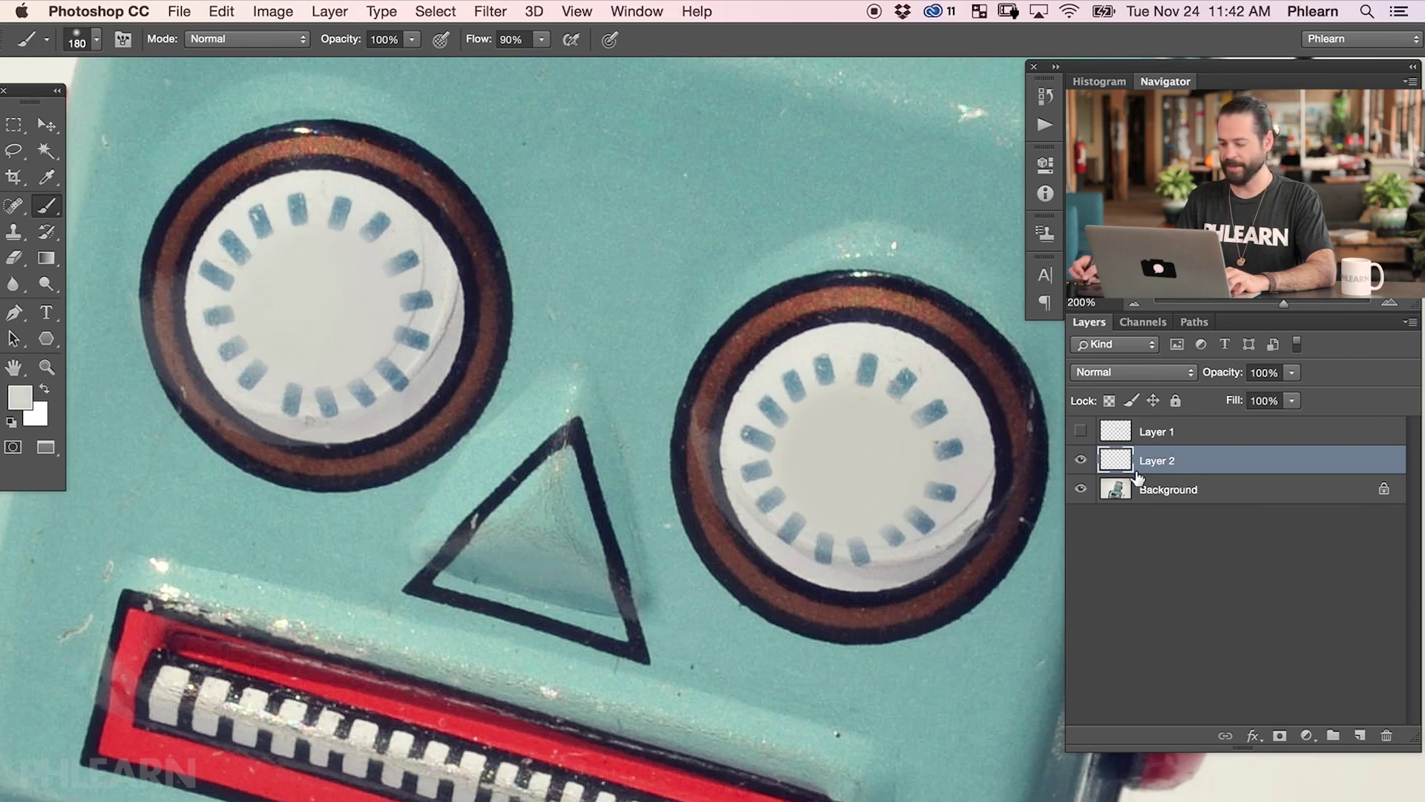
pyautogui.click(1083, 462)
pyautogui.doubleClick(1082, 462)
pyautogui.click(1082, 461)
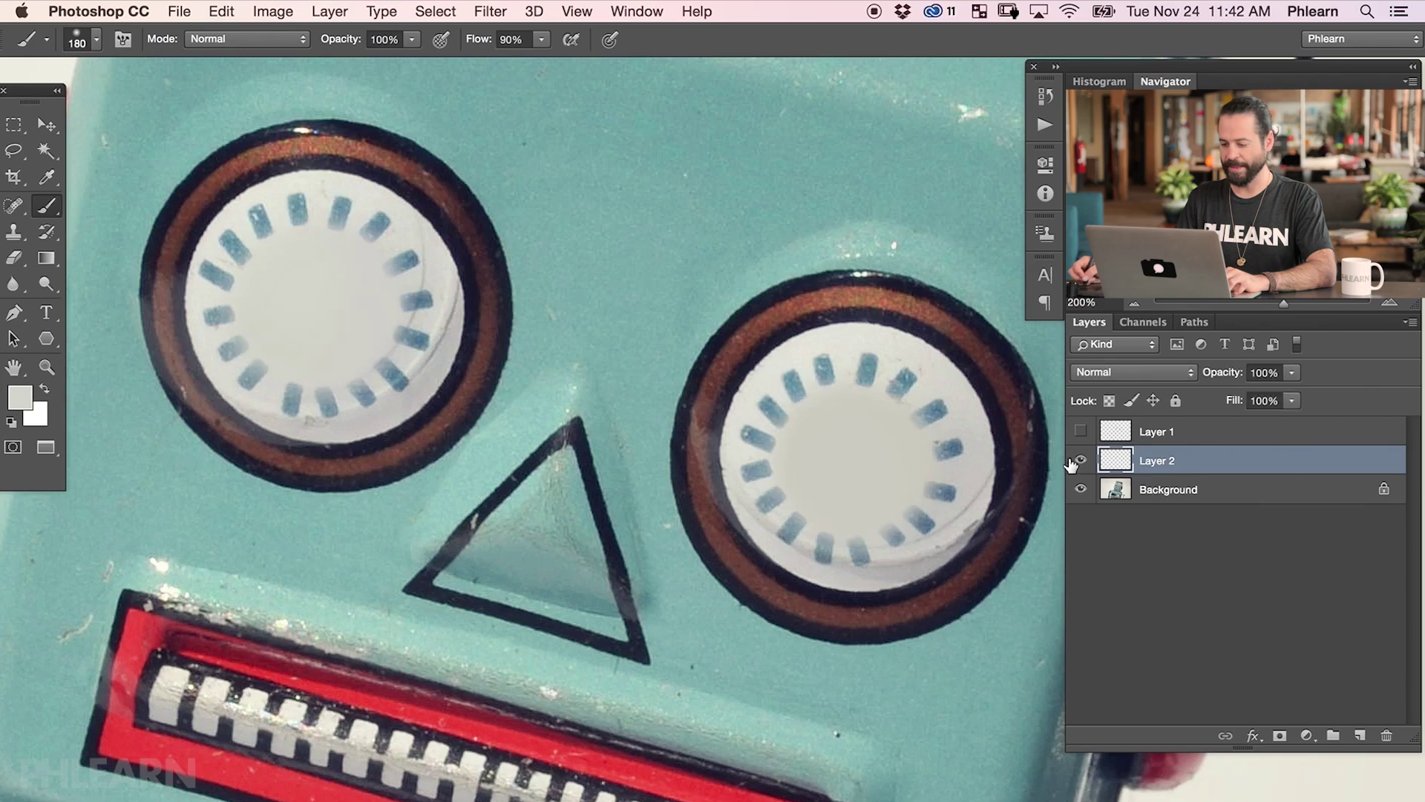
# Add a layer mask to the paint layer and restore the covered blue dashes around both eyes with a 71 px black brush.
pyautogui.click(1285, 735)
pyautogui.press('d')
pyautogui.moveTo(865, 433); pyautogui.dragTo(750, 431)
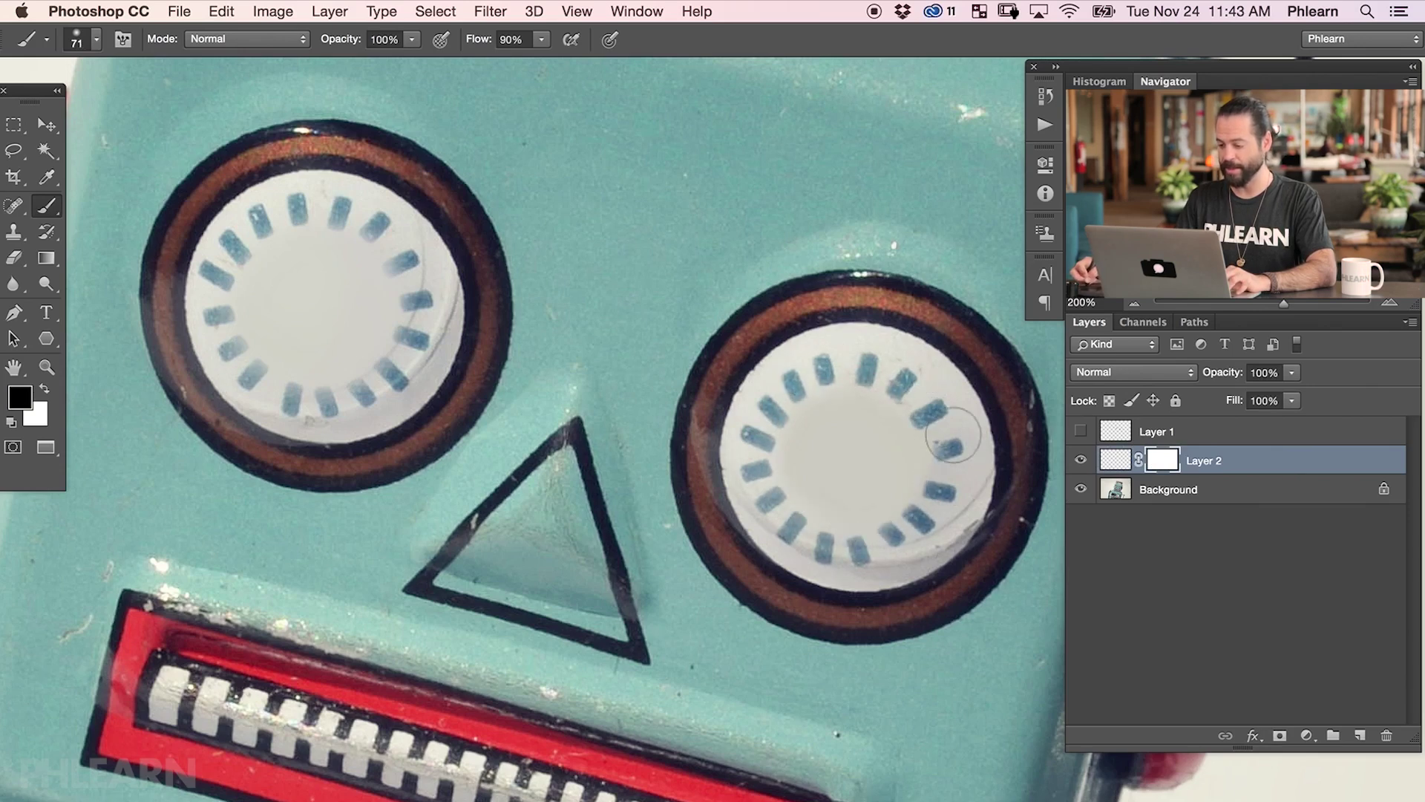
pyautogui.click(900, 458)
pyautogui.press('x')
pyautogui.click(891, 457)
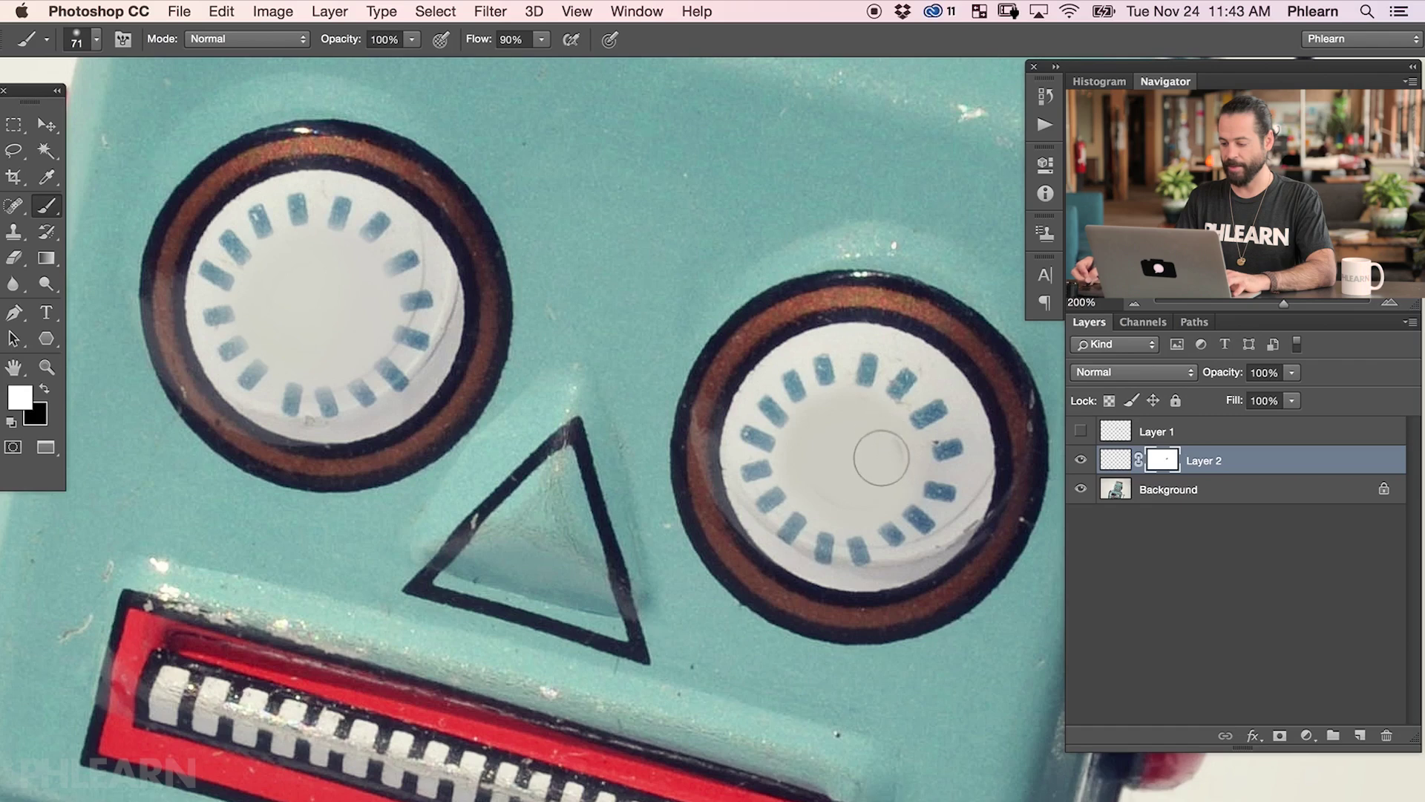
pyautogui.press('x')
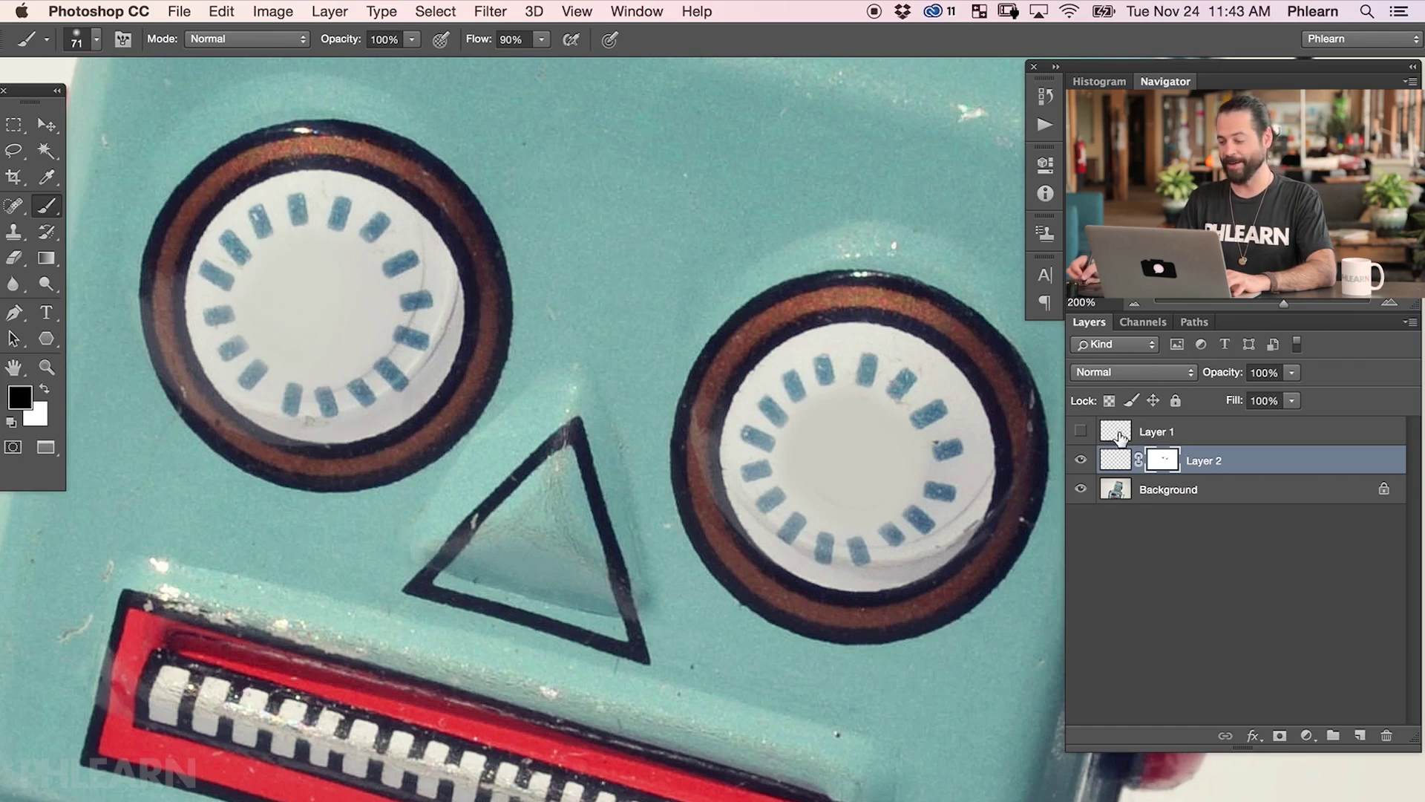
# Show the copied pupils layer again and move both pupils toward the lower left, slightly left of the eye centres.
pyautogui.click(1080, 431)
pyautogui.click(1184, 439)
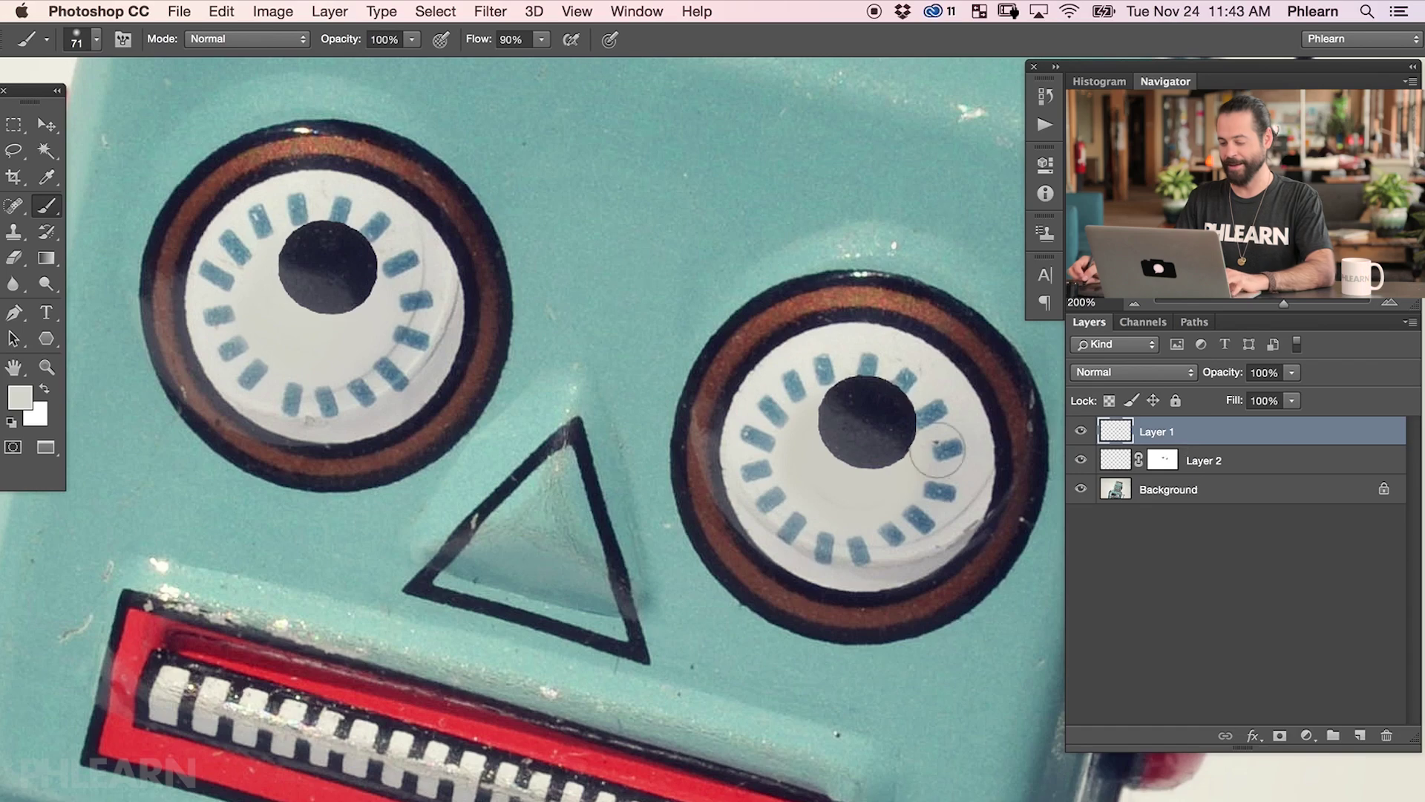
pyautogui.press('v')
pyautogui.moveTo(860, 447); pyautogui.dragTo(879, 480)
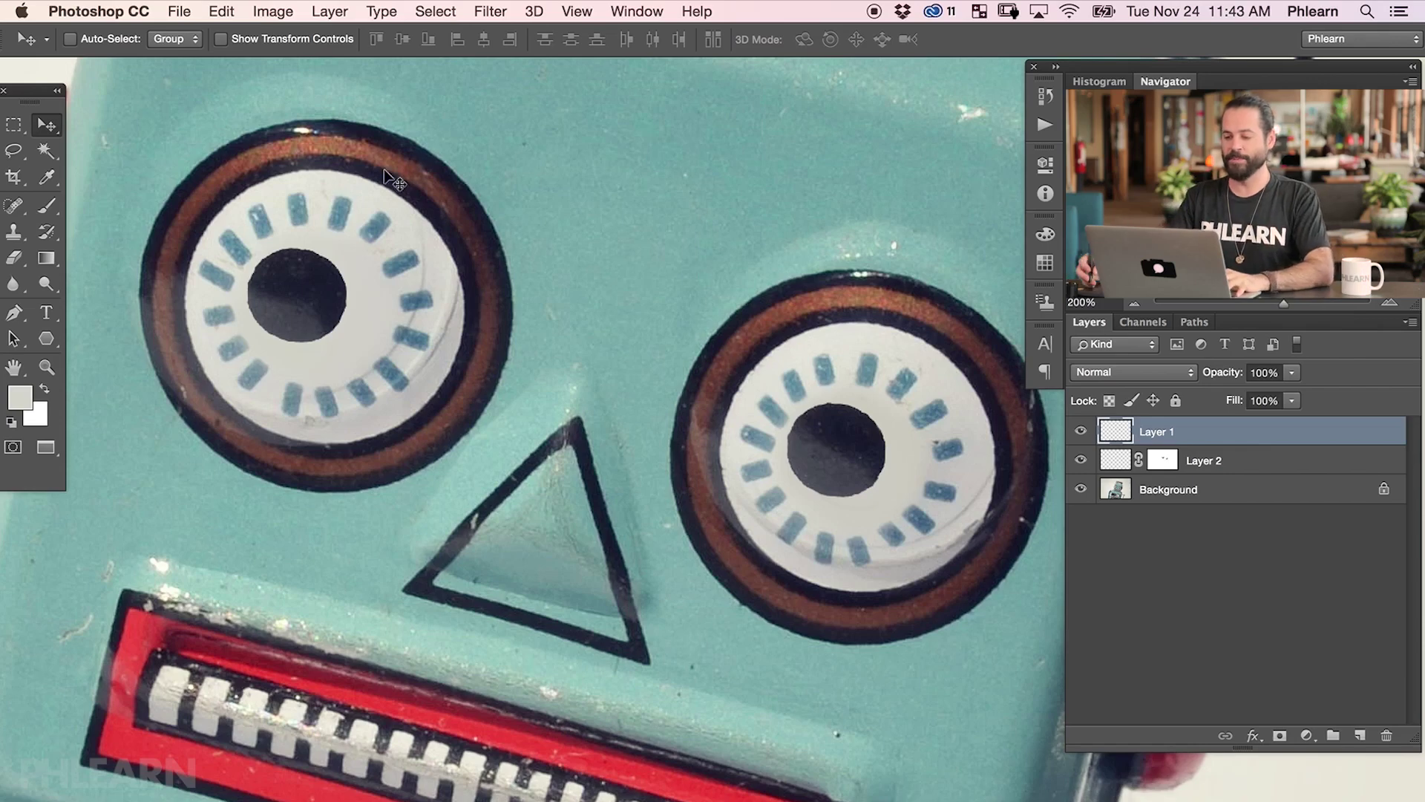
# Display the Timeline, create a video timeline for the document, and enlarge it so that all layer tracks are visible.
pyautogui.click(637, 12)
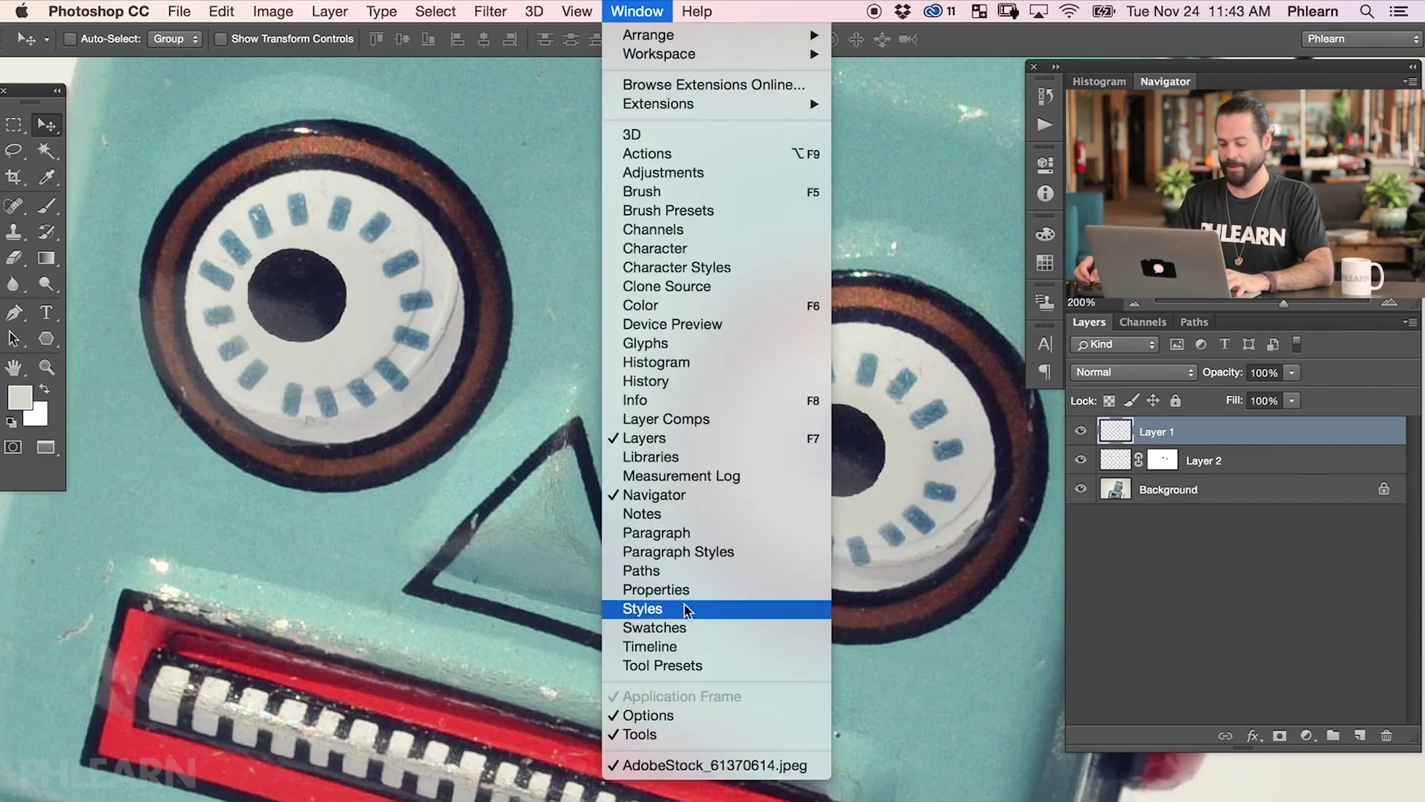
pyautogui.click(673, 648)
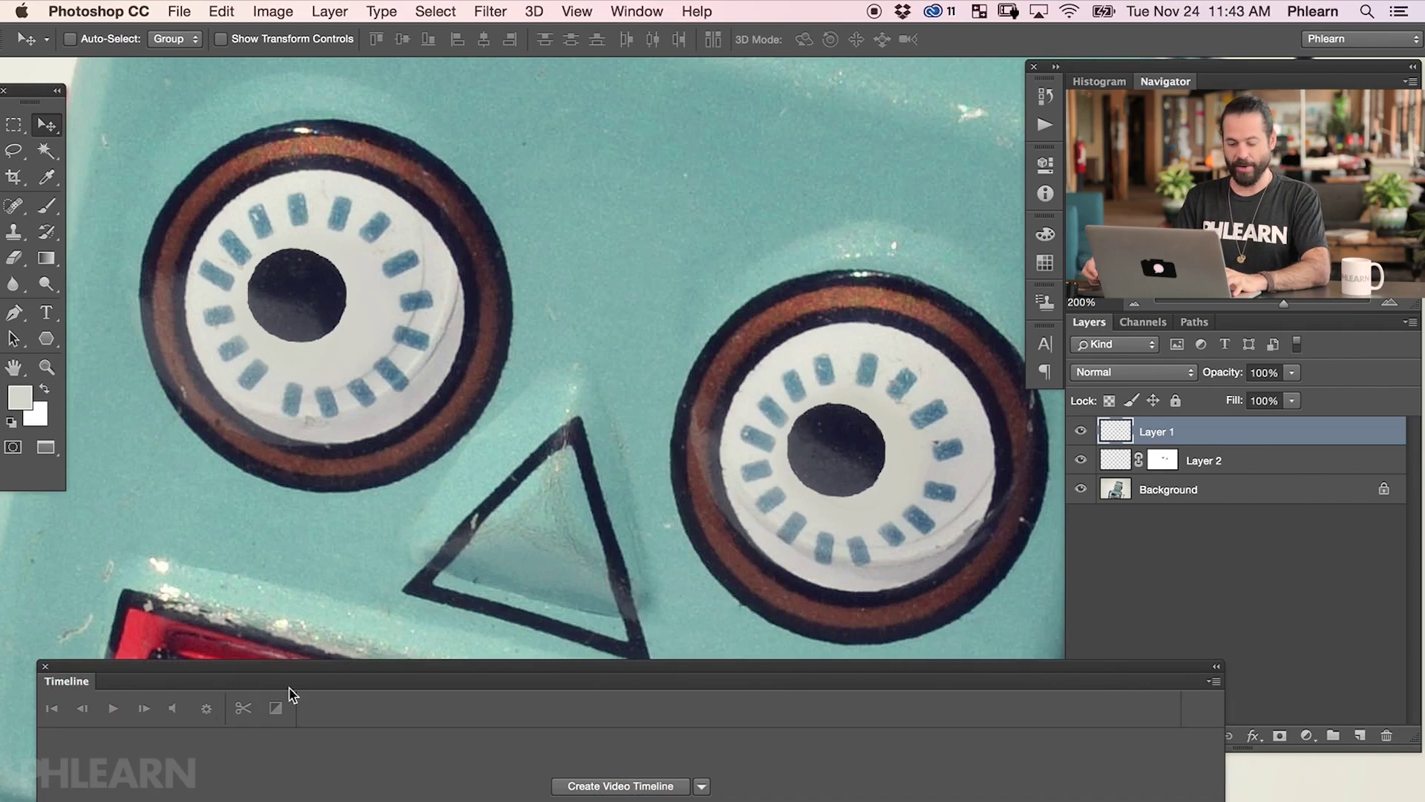
pyautogui.click(701, 785)
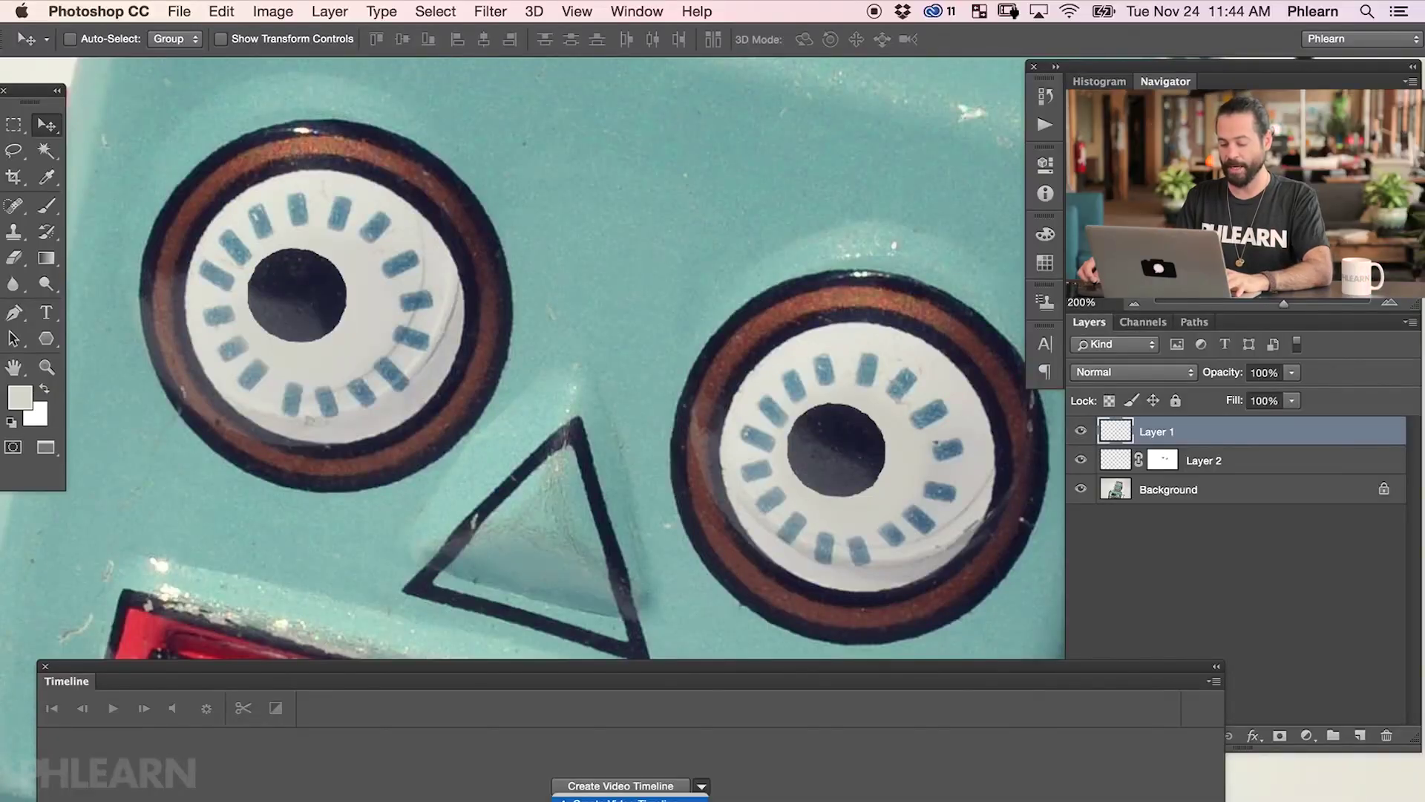
pyautogui.click(583, 799)
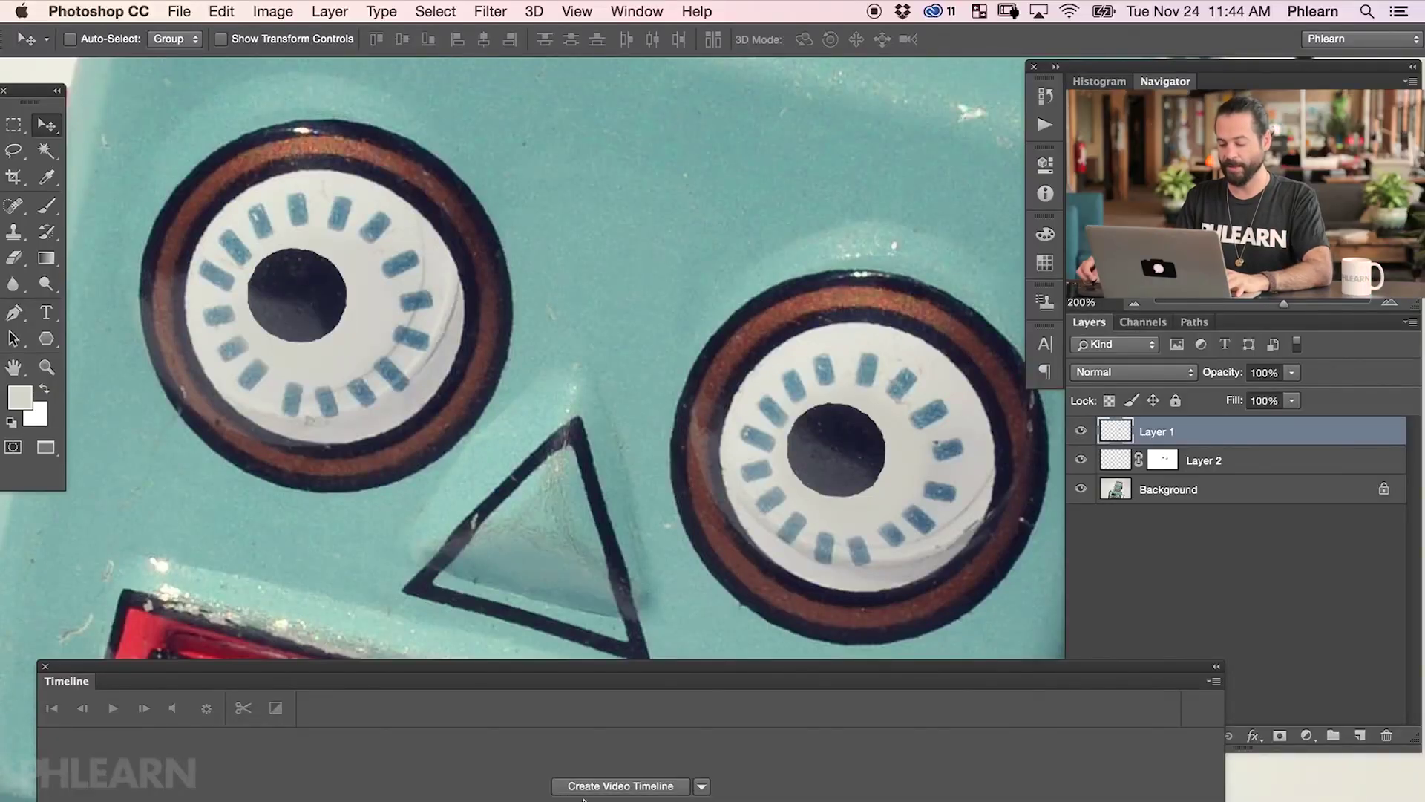
pyautogui.click(632, 788)
pyautogui.moveTo(620, 673); pyautogui.dragTo(748, 567)
pyautogui.moveTo(1218, 735); pyautogui.dragTo(1280, 800)
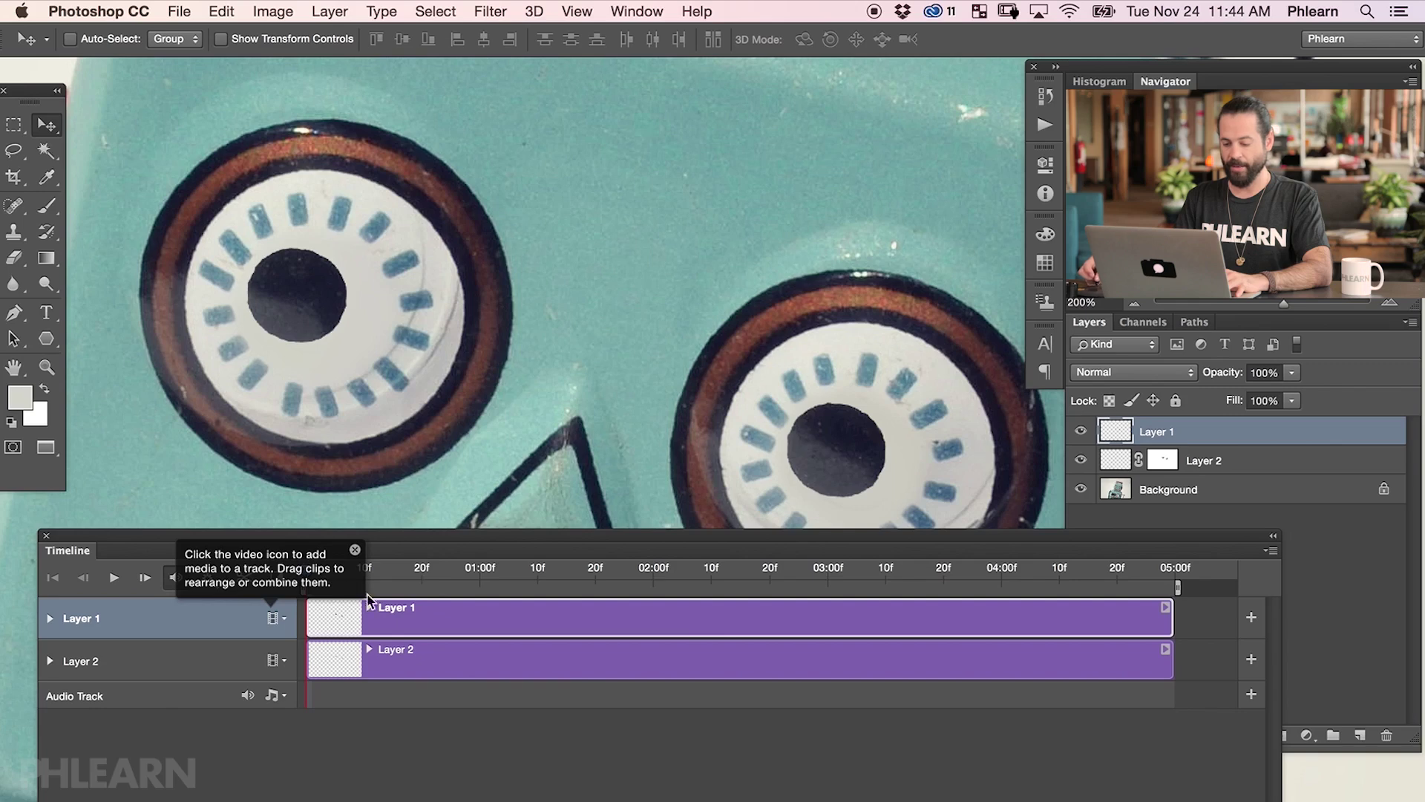
# Scrub the playhead to about 15f and back to the start, and toggle the pupils layer's visibility off and on.
pyautogui.click(393, 568)
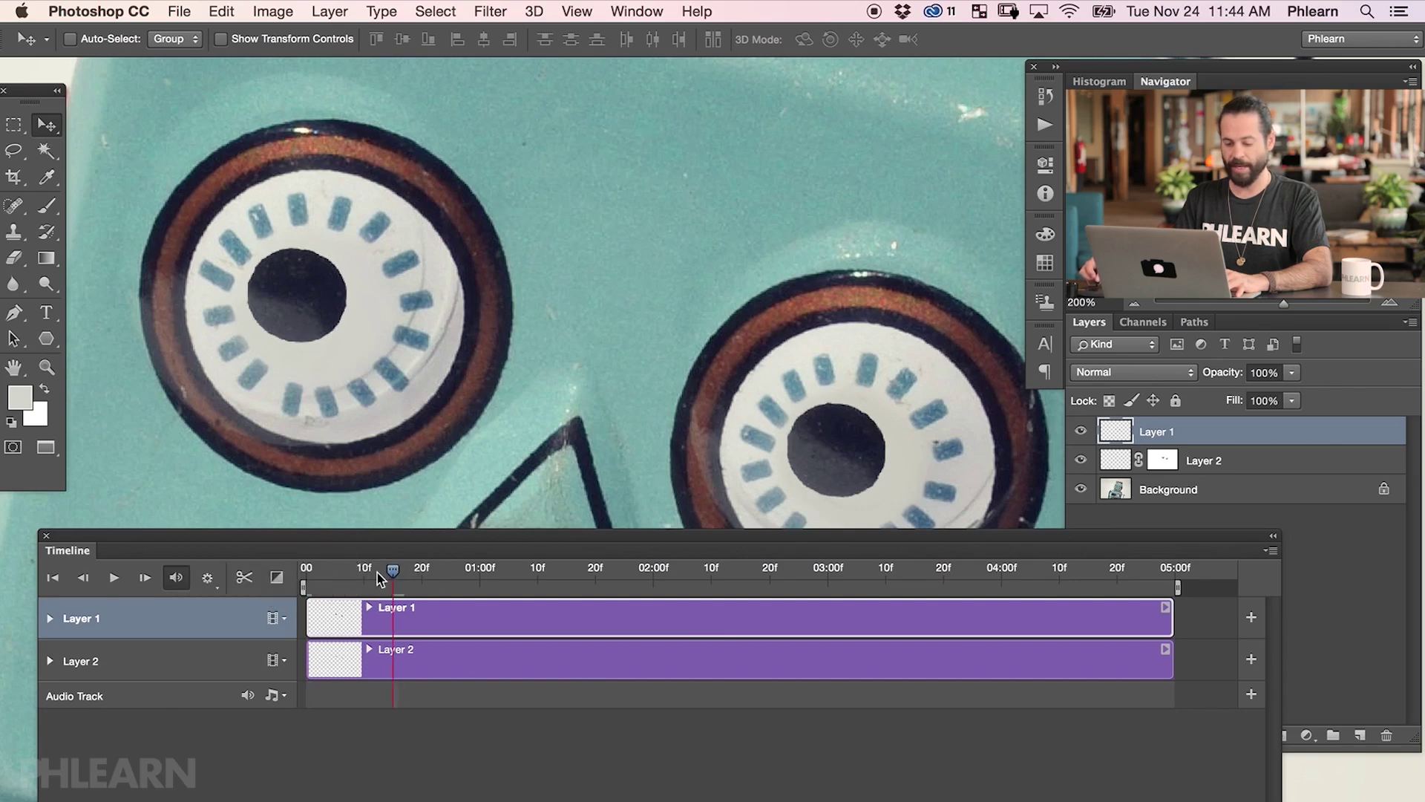
pyautogui.moveTo(310, 583)
pyautogui.mouseDown()
pyautogui.moveTo(957, 587)
pyautogui.moveTo(308, 577)
pyautogui.mouseUp()
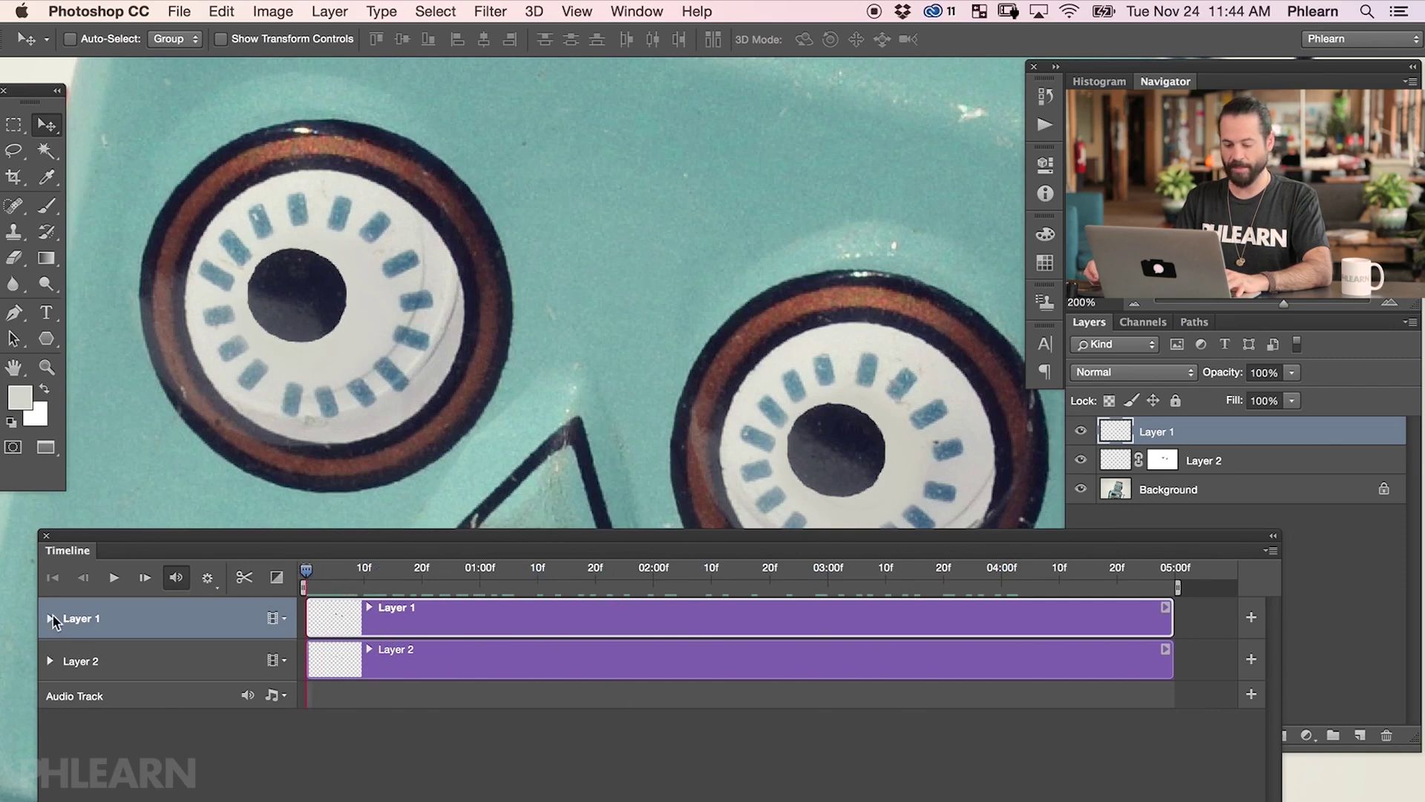
pyautogui.click(1082, 437)
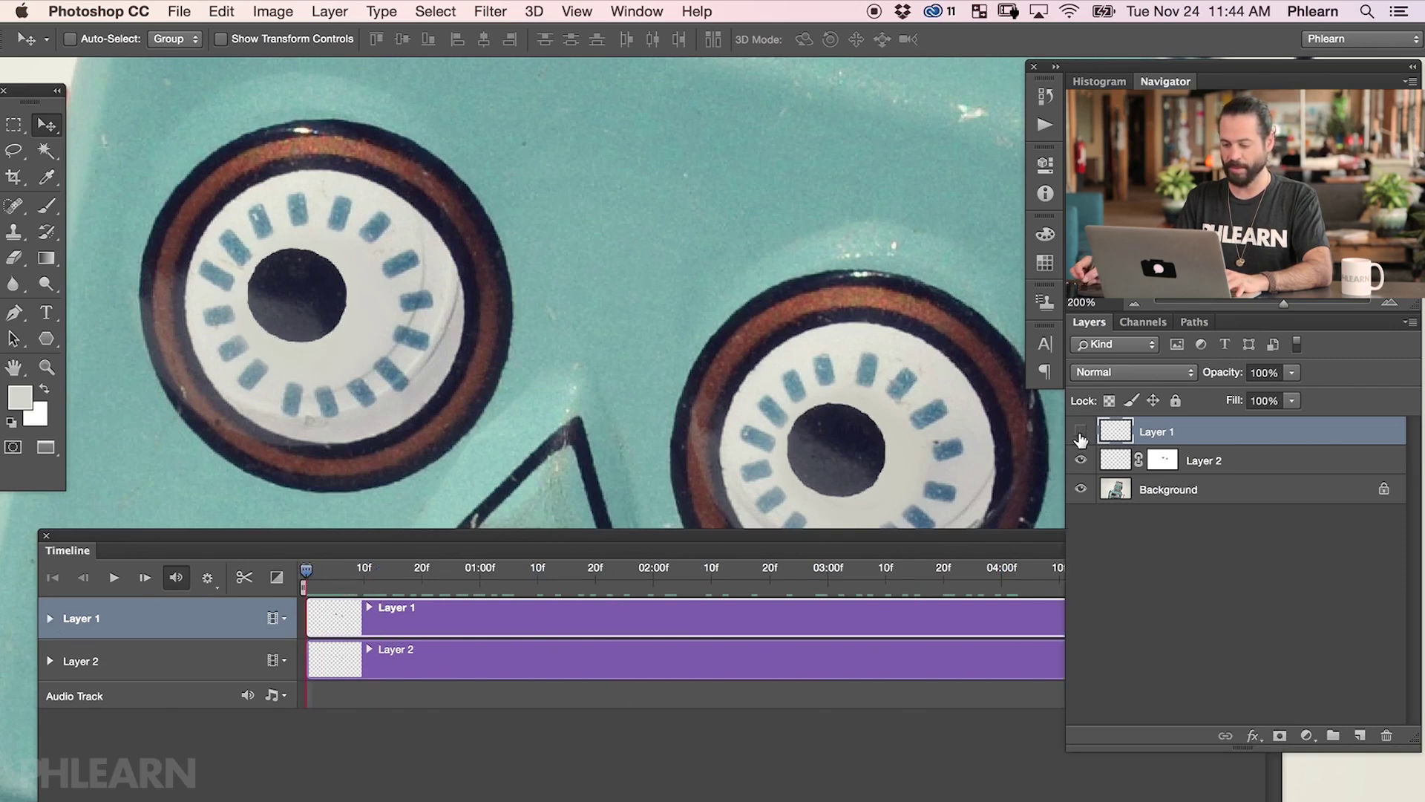
pyautogui.click(1081, 433)
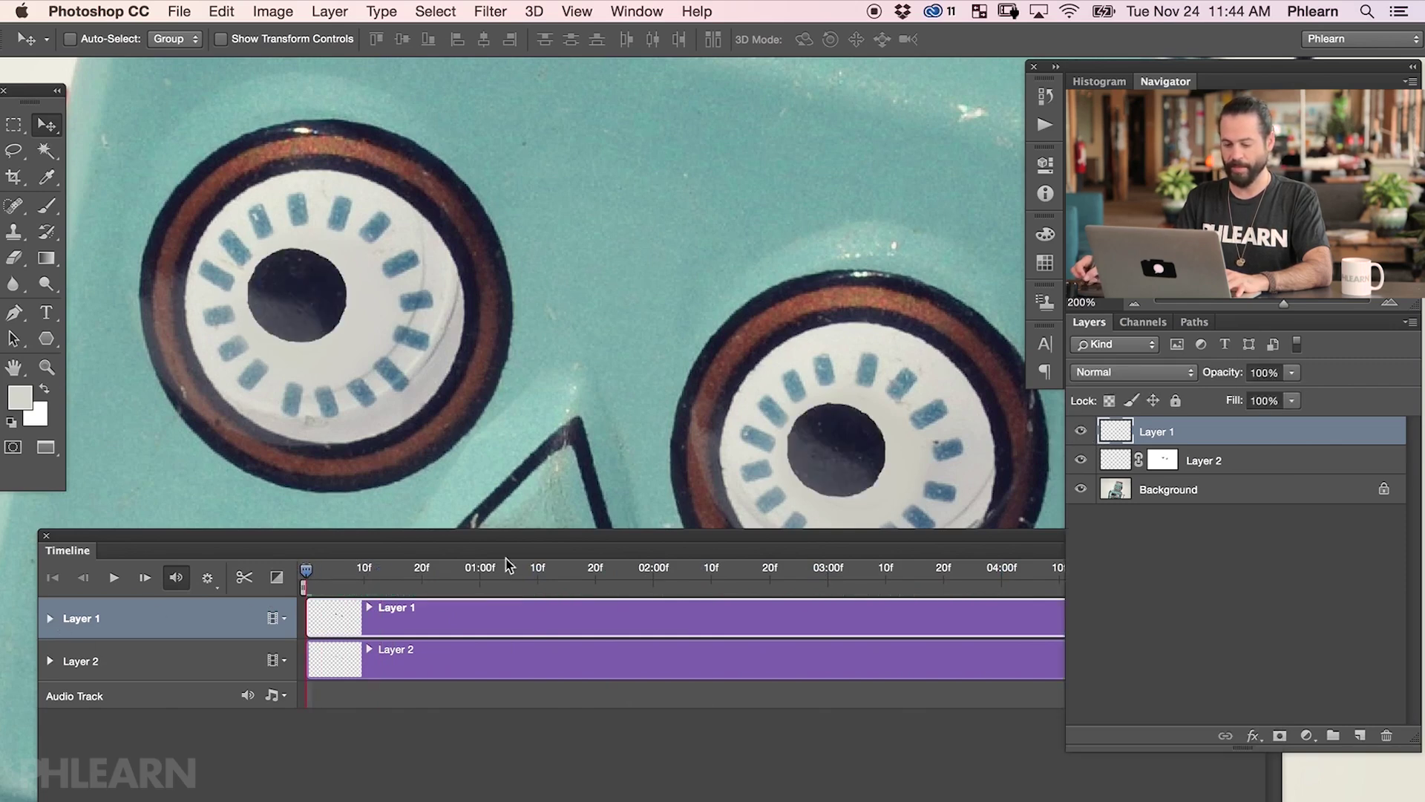
# Select Layer 2 and toggle its visibility off and on to compare the cleaned eyes, and hide the pupils on Layer 1.
pyautogui.click(447, 664)
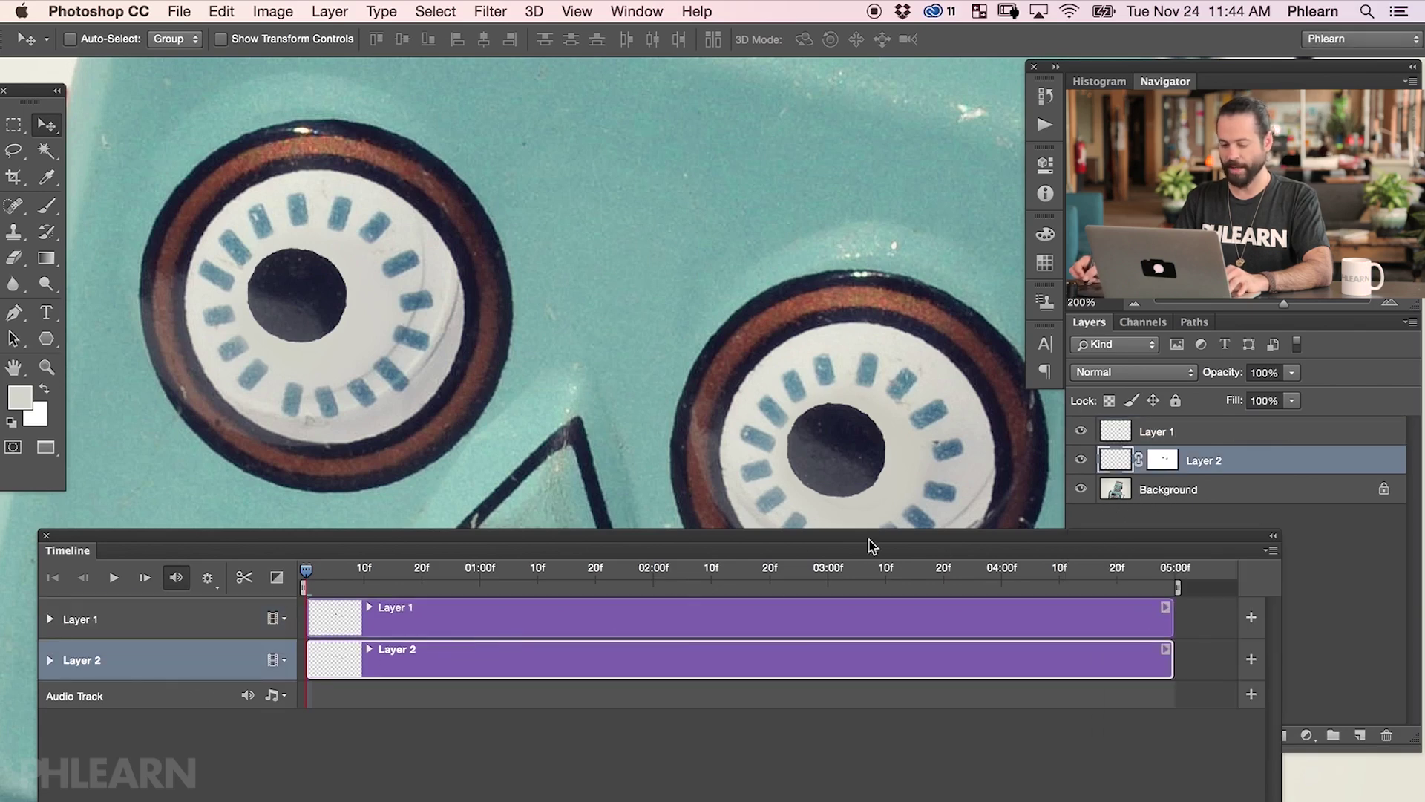
pyautogui.click(1082, 460)
pyautogui.click(1082, 460)
pyautogui.click(1082, 460)
pyautogui.click(1083, 460)
pyautogui.click(1084, 460)
pyautogui.click(1078, 460)
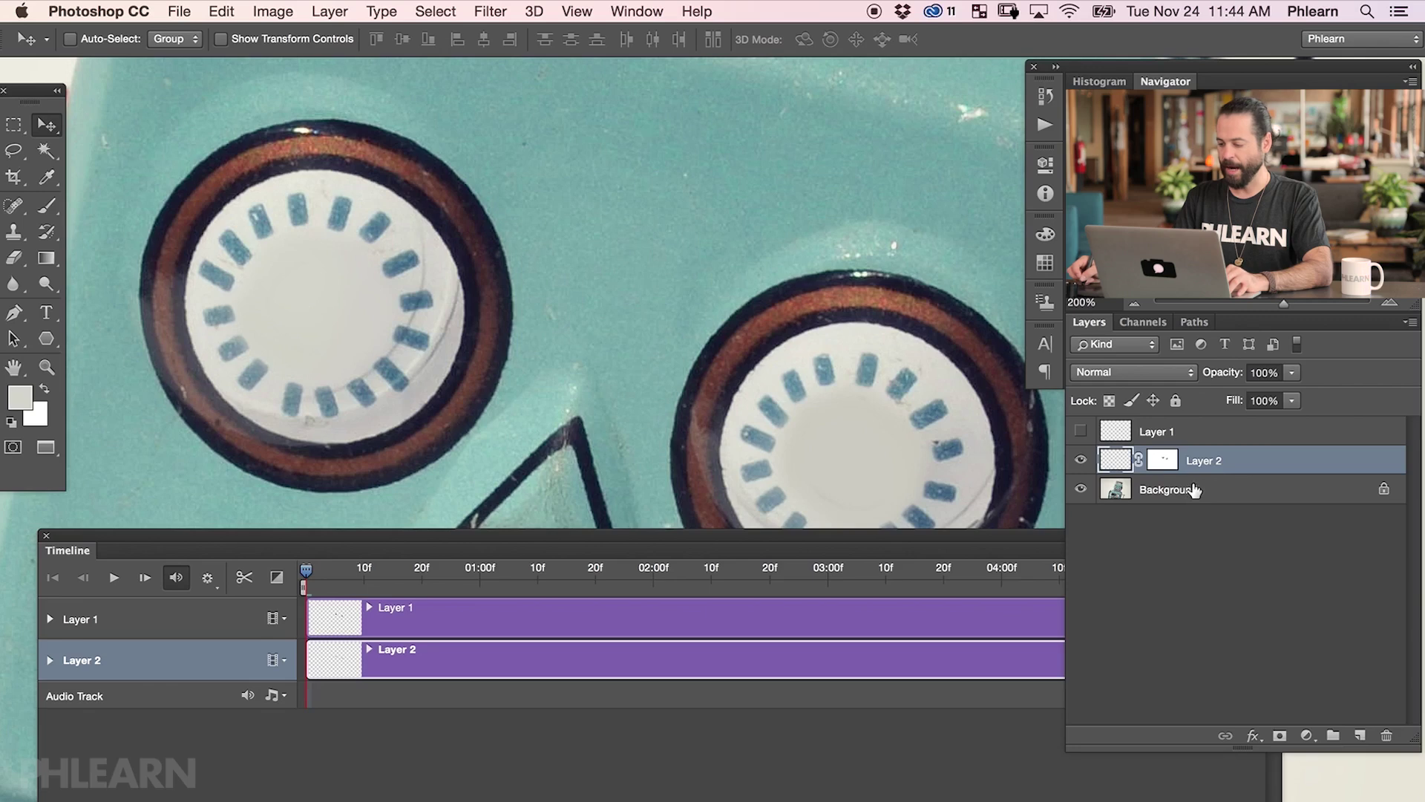
# Merge Layer 2 into the Background layer, and show and select the pupils on Layer 1.
pyautogui.click(1225, 488)
pyautogui.press('super')
pyautogui.press('super+e')
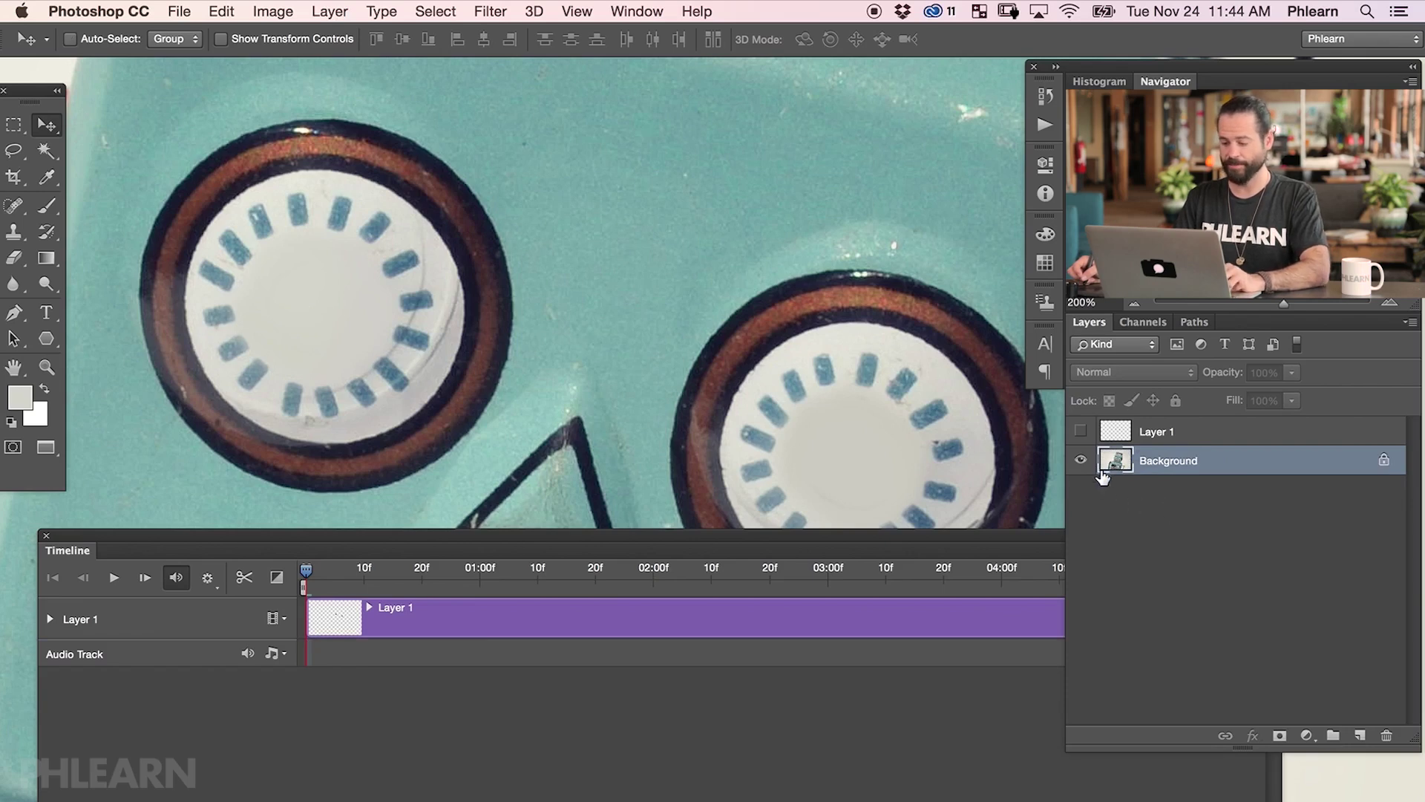
pyautogui.click(1081, 432)
pyautogui.click(1149, 438)
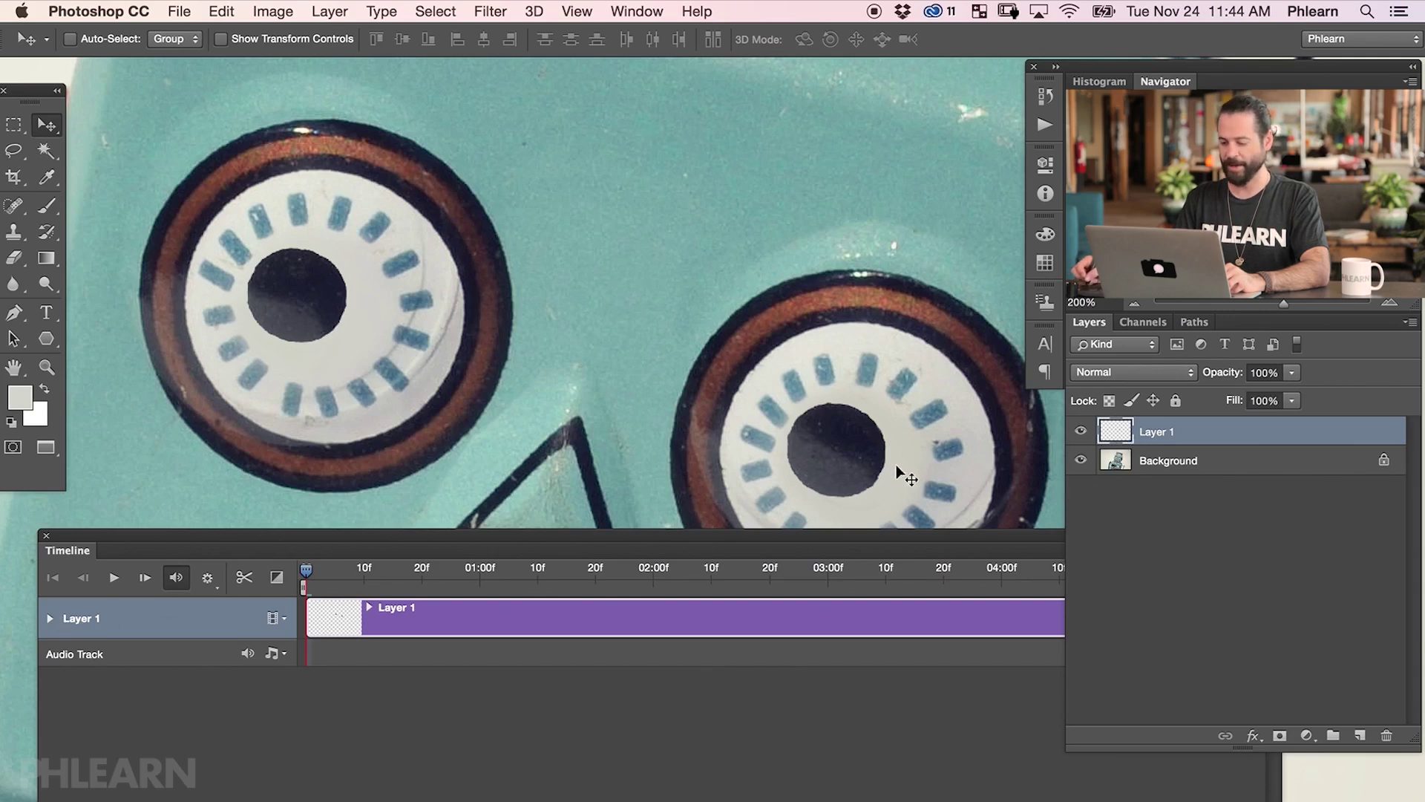
# Move both pupils slightly down and to the right, and lower the Timeline panel to uncover both eyes.
pyautogui.moveTo(861, 456); pyautogui.dragTo(870, 494)
pyautogui.moveTo(809, 536); pyautogui.dragTo(801, 533)
pyautogui.moveTo(1063, 533); pyautogui.dragTo(1036, 612)
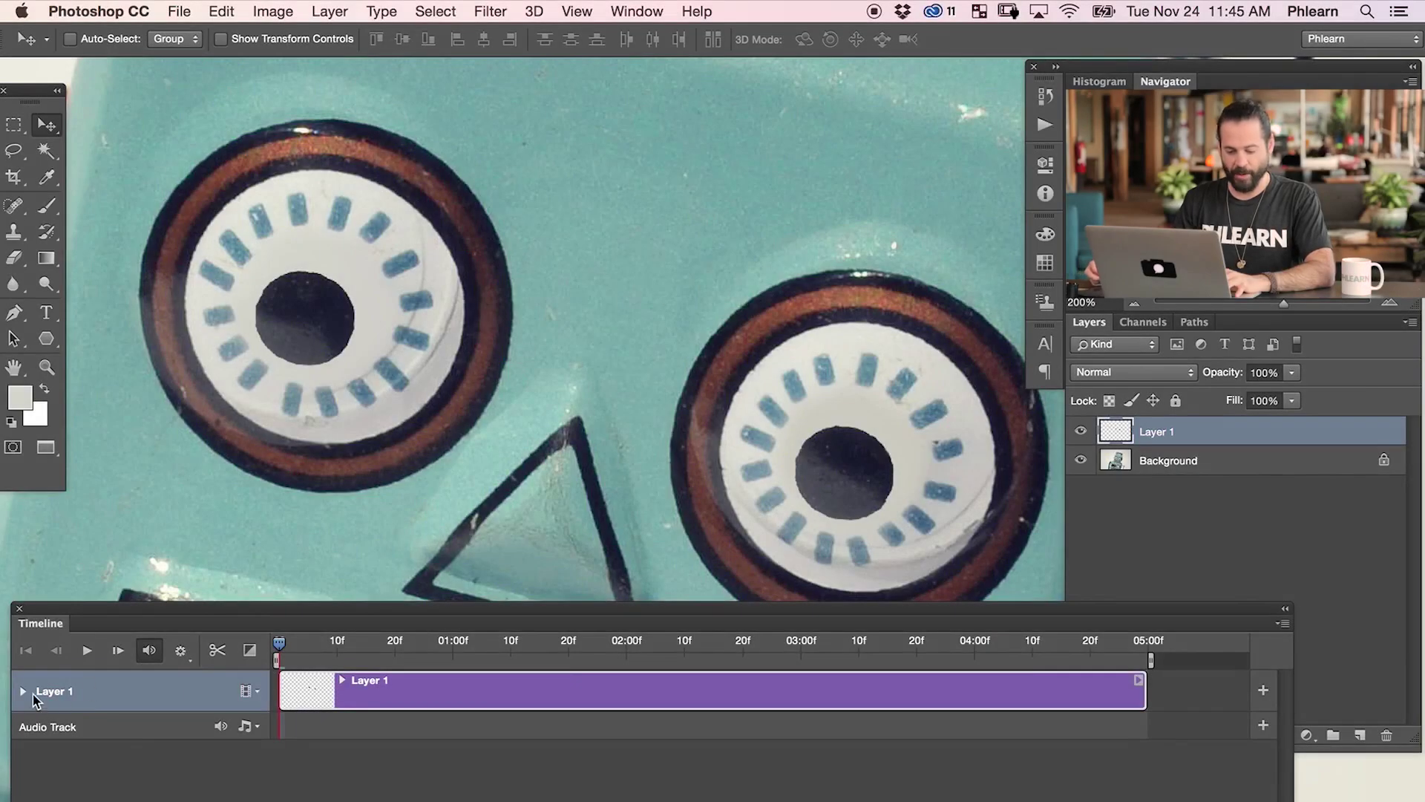
# Move both pupils to the right, near the eye centres, and expand Layer 1's animation properties in the Timeline.
pyautogui.click(23, 692)
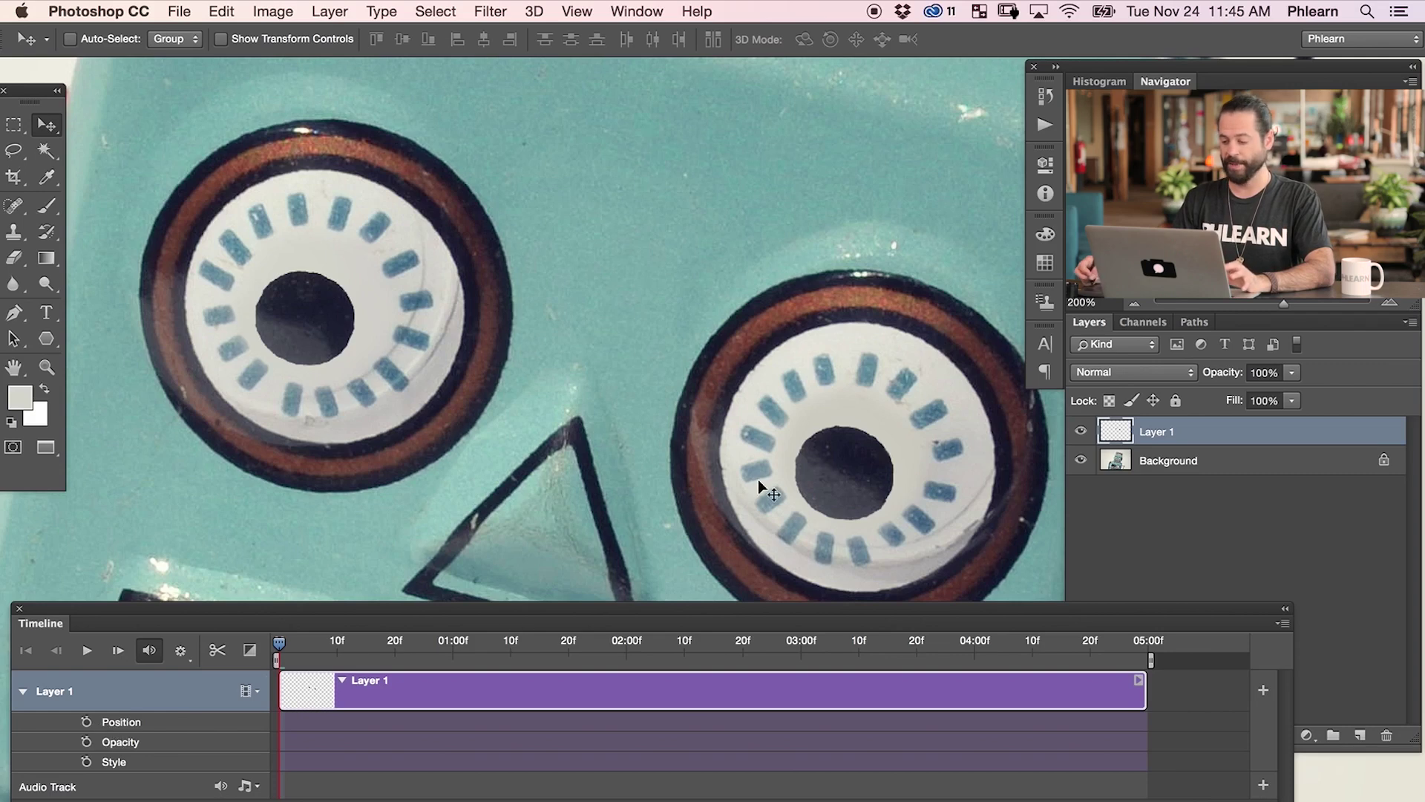
pyautogui.moveTo(844, 490); pyautogui.dragTo(876, 490)
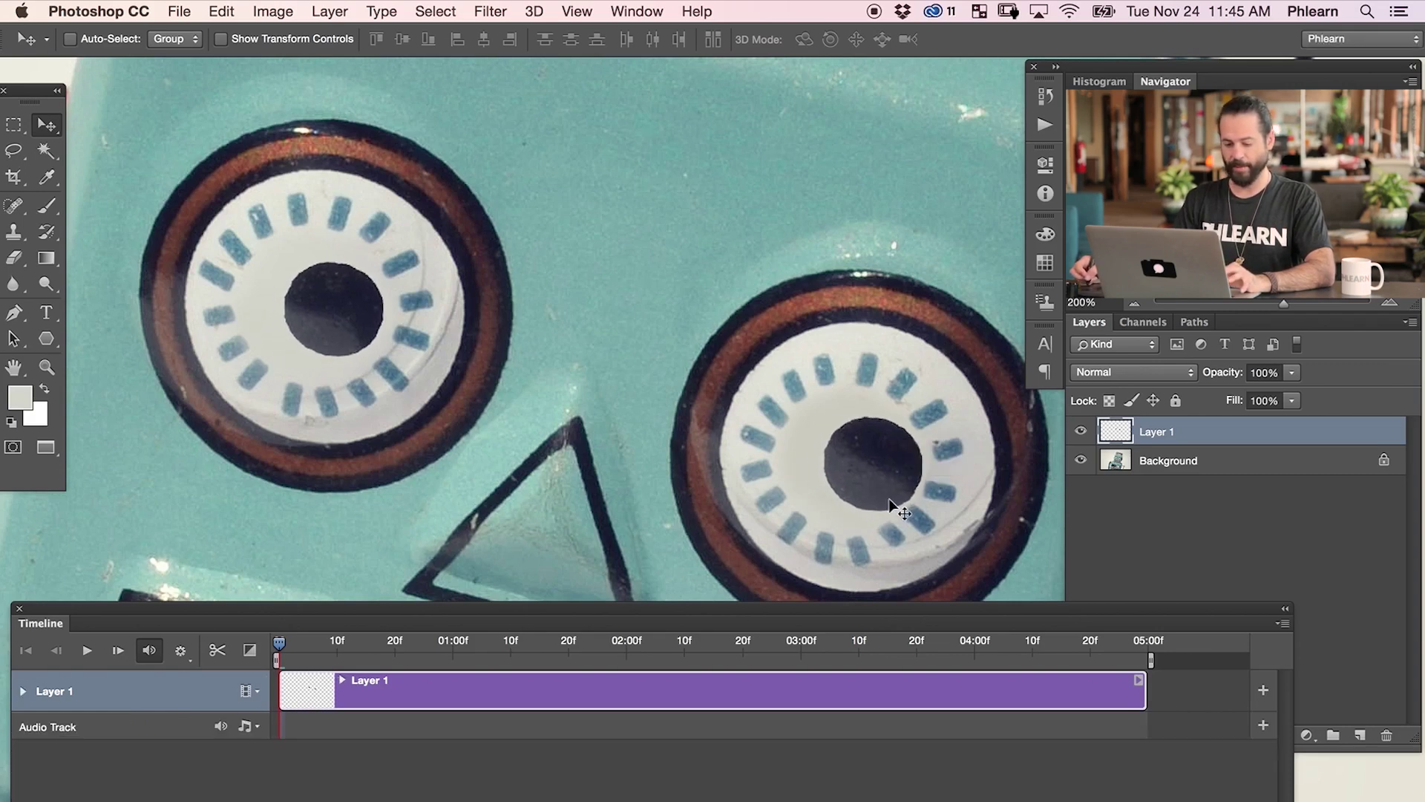
pyautogui.click(23, 692)
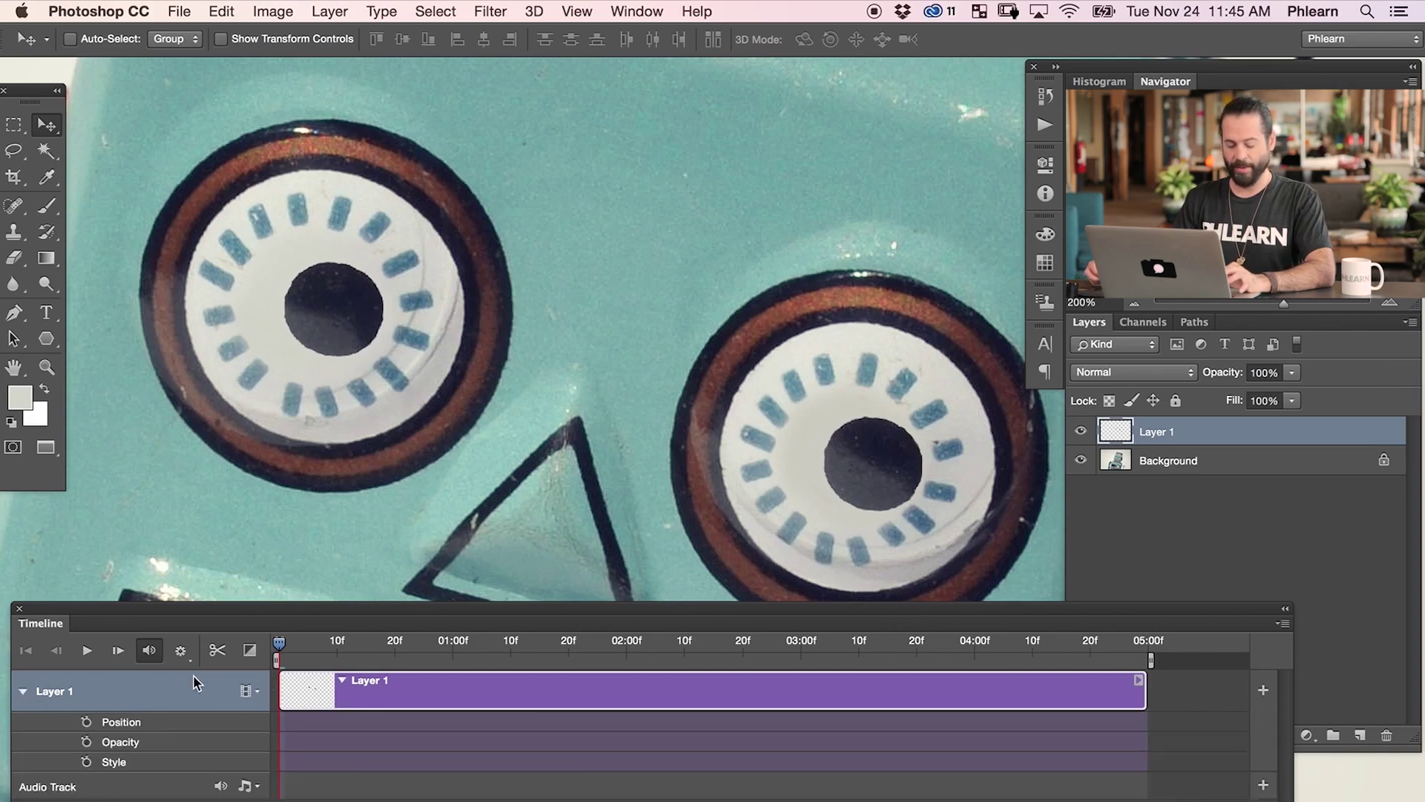
# Animate Layer 1's Position with a keyframe at the start and another at 01:00f with the pupils moved to the left.
pyautogui.click(87, 722)
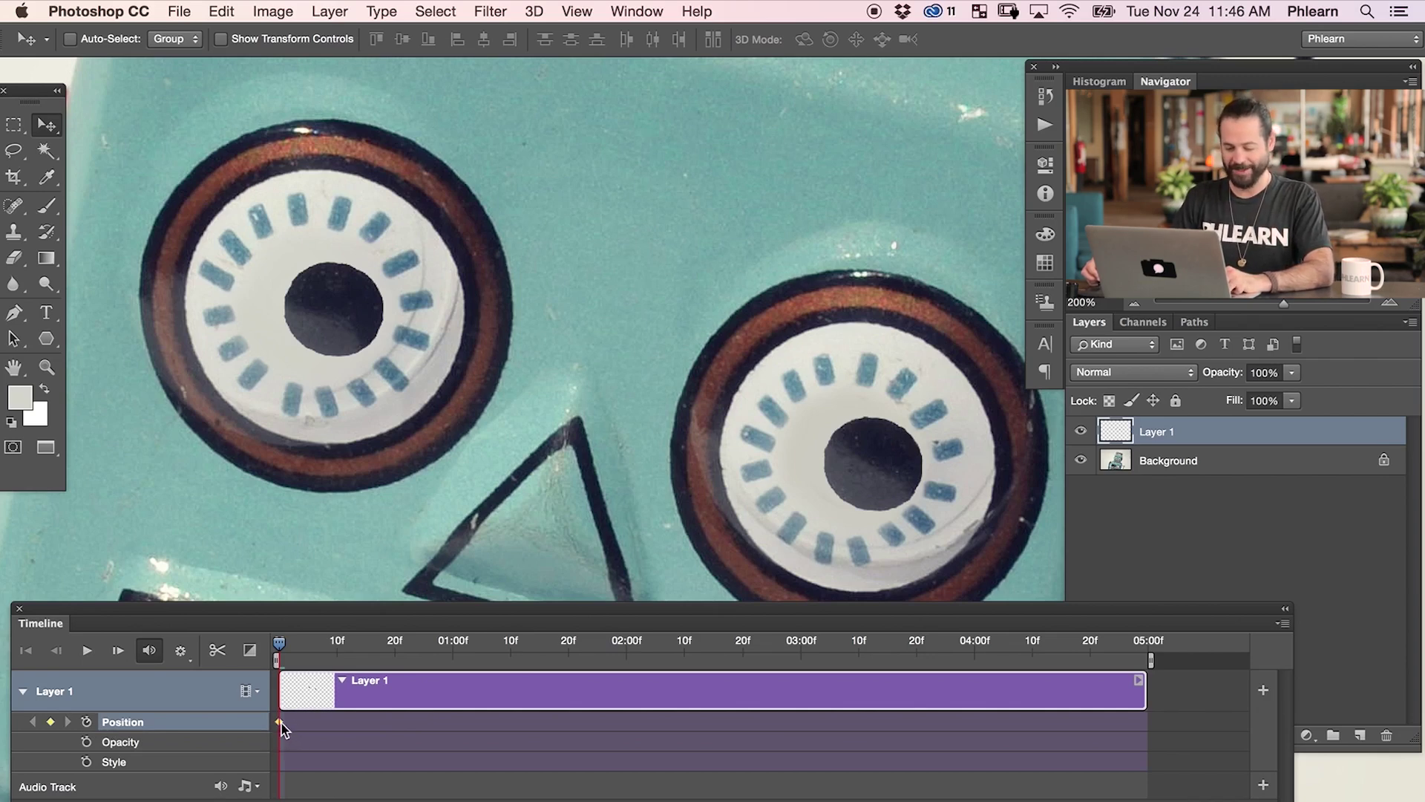
pyautogui.click(283, 645)
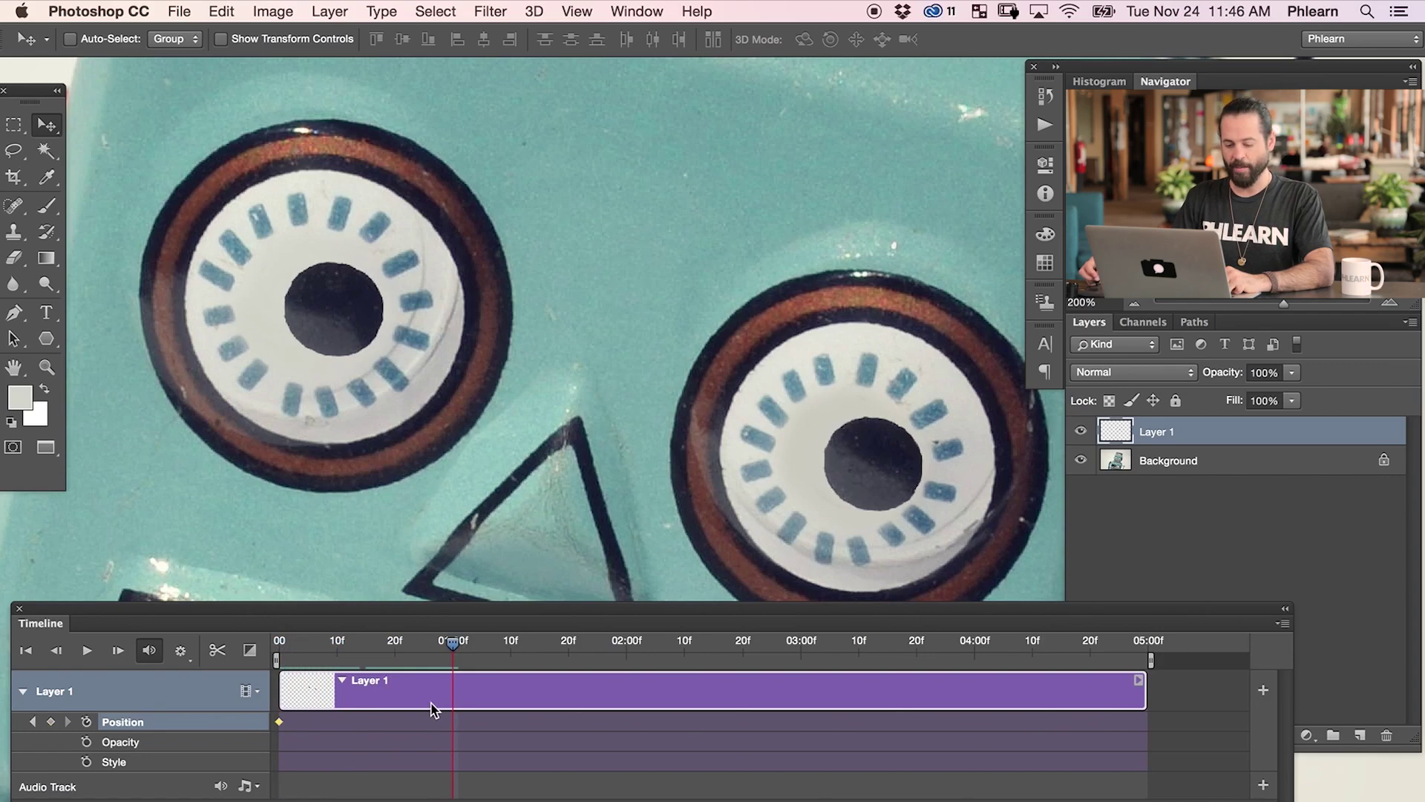
pyautogui.moveTo(883, 481); pyautogui.dragTo(826, 471)
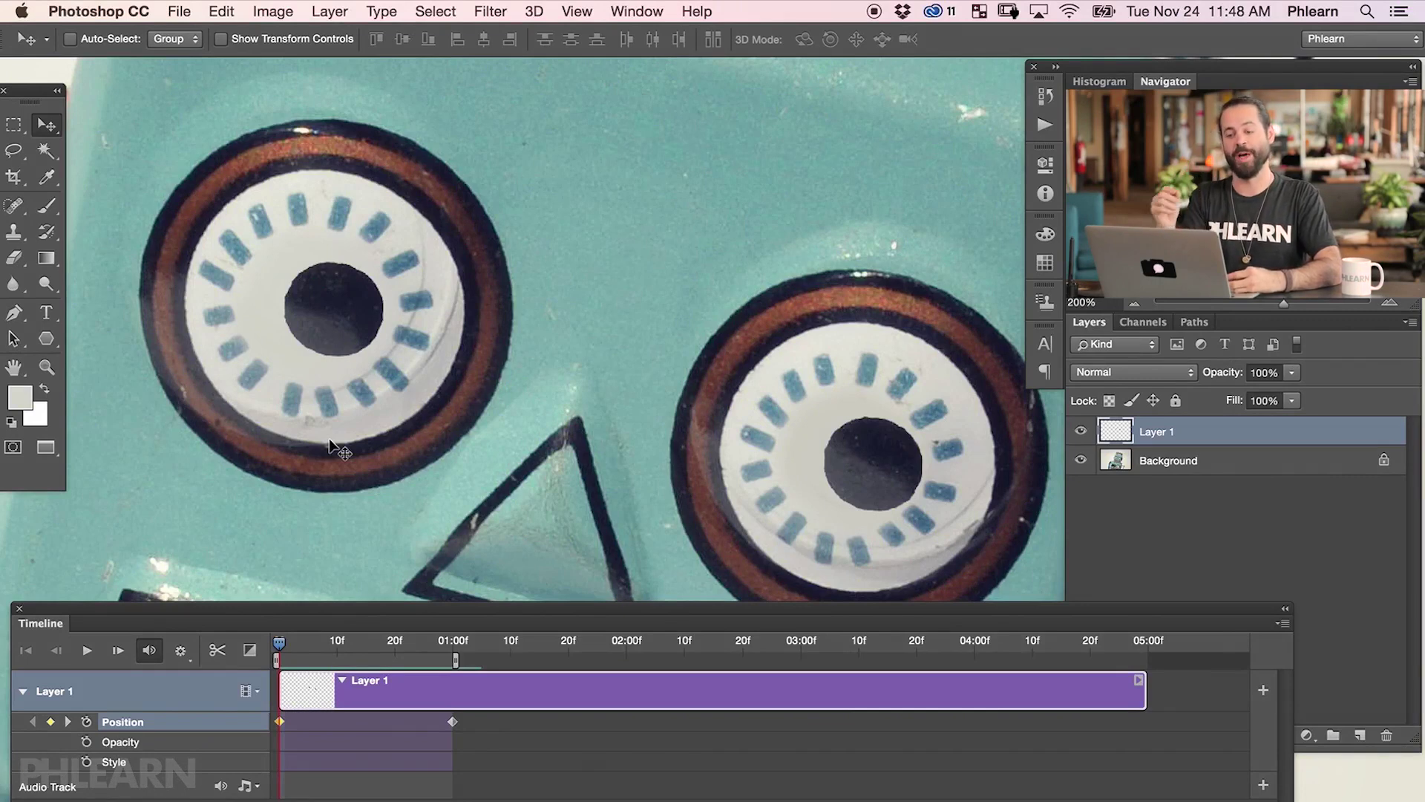
# Enable Loop Playback, preview the pupil movement, and return the playhead to the start.
pyautogui.click(180, 651)
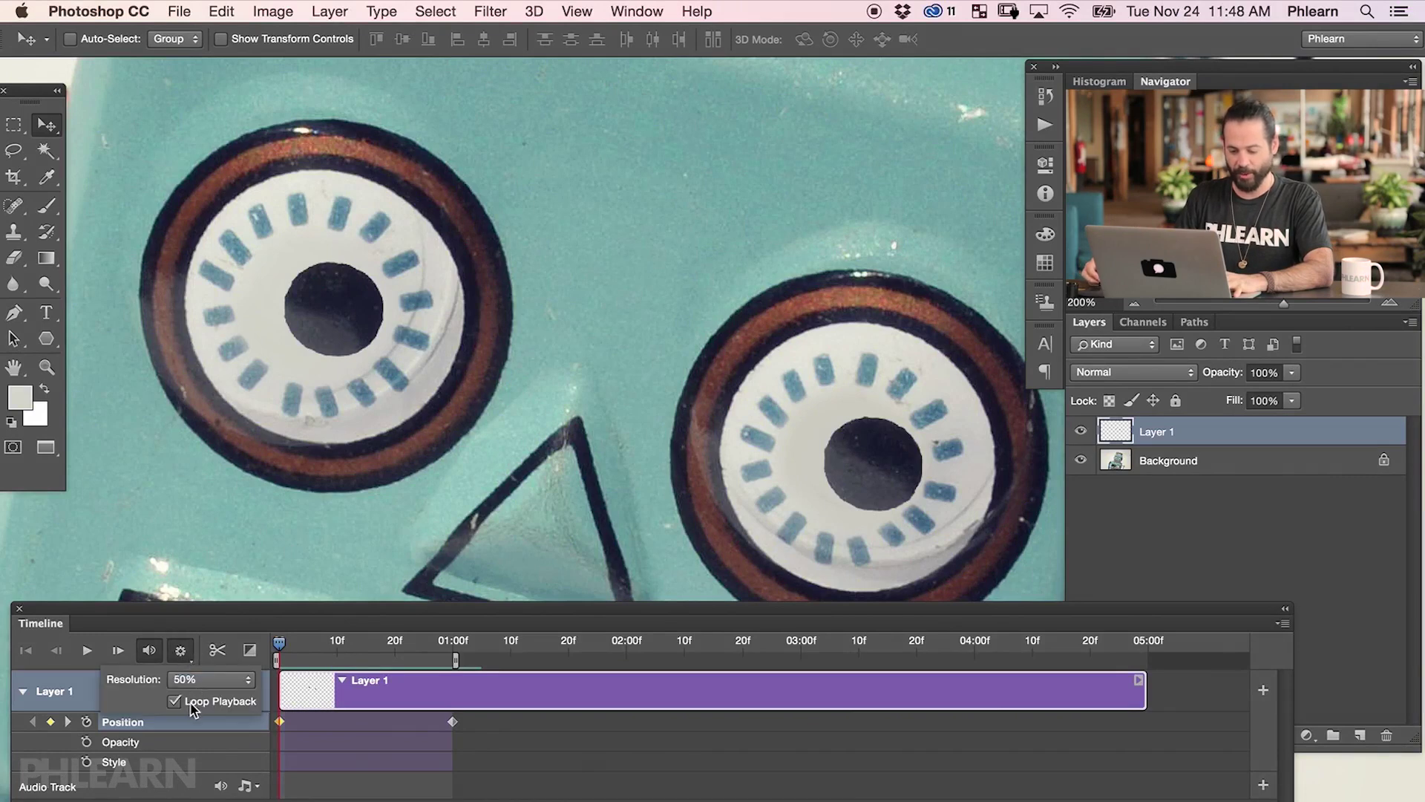
pyautogui.click(87, 650)
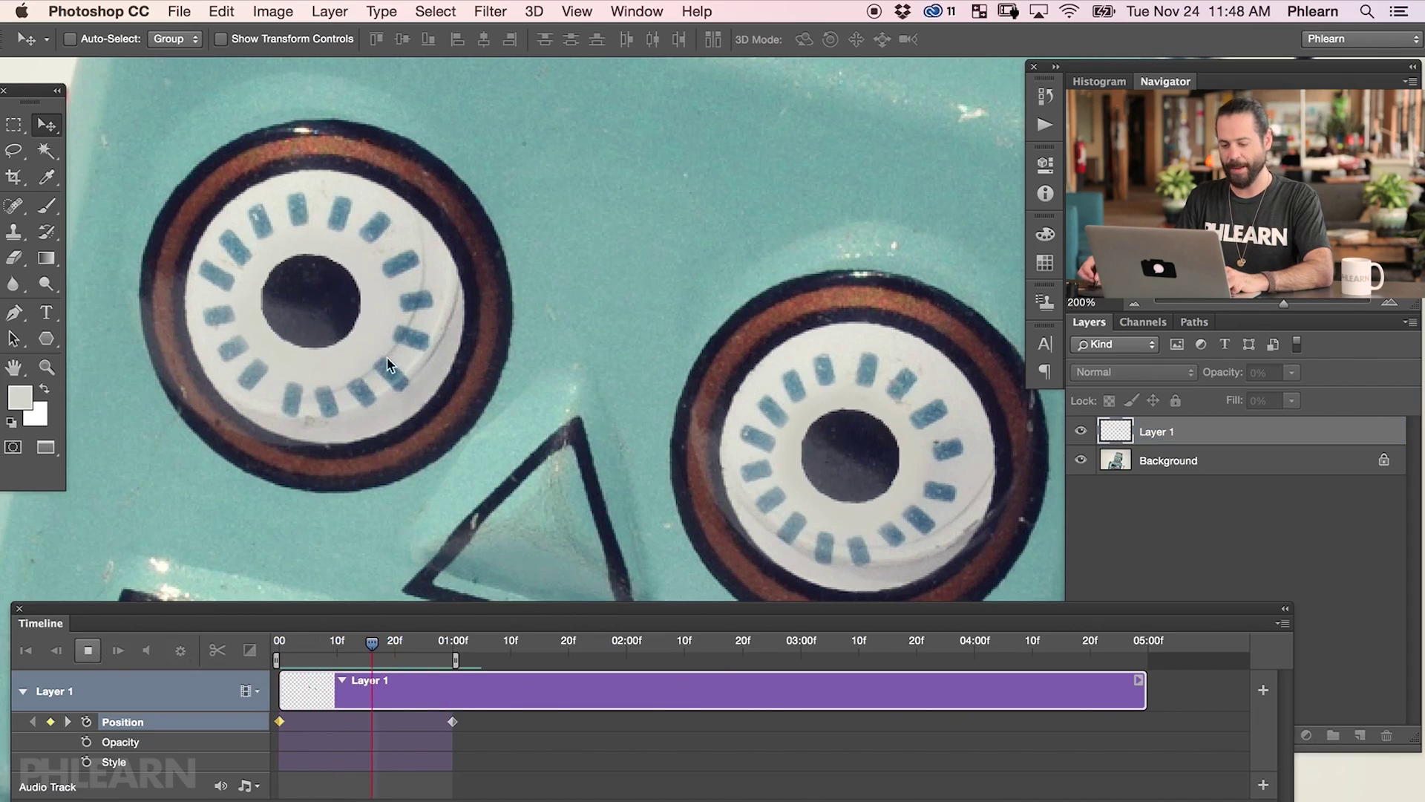
pyautogui.click(90, 653)
pyautogui.moveTo(405, 643); pyautogui.dragTo(279, 642)
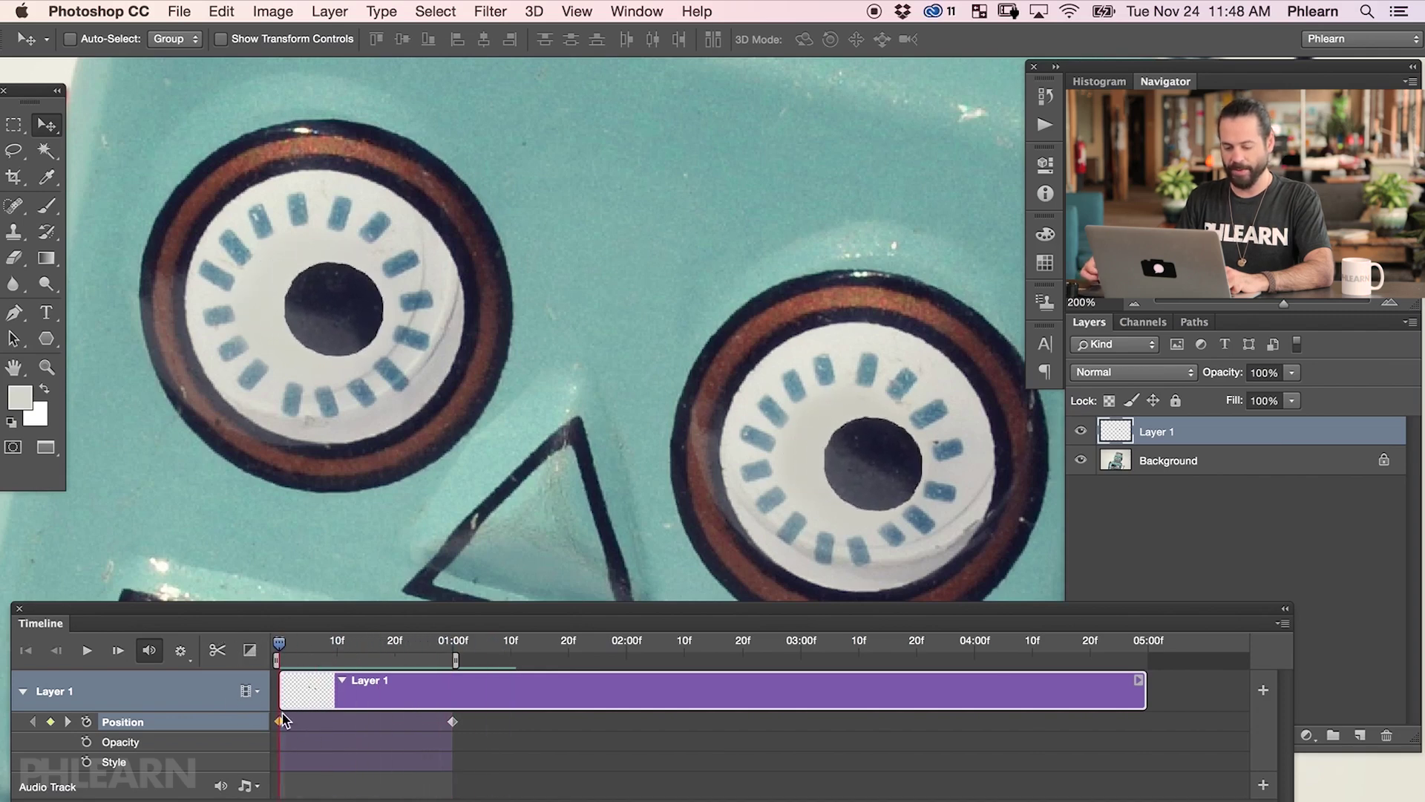
# Copy the first Position keyframe, extend the work area to about 01:24f, and paste the keyframe there.
pyautogui.rightClick(279, 723)
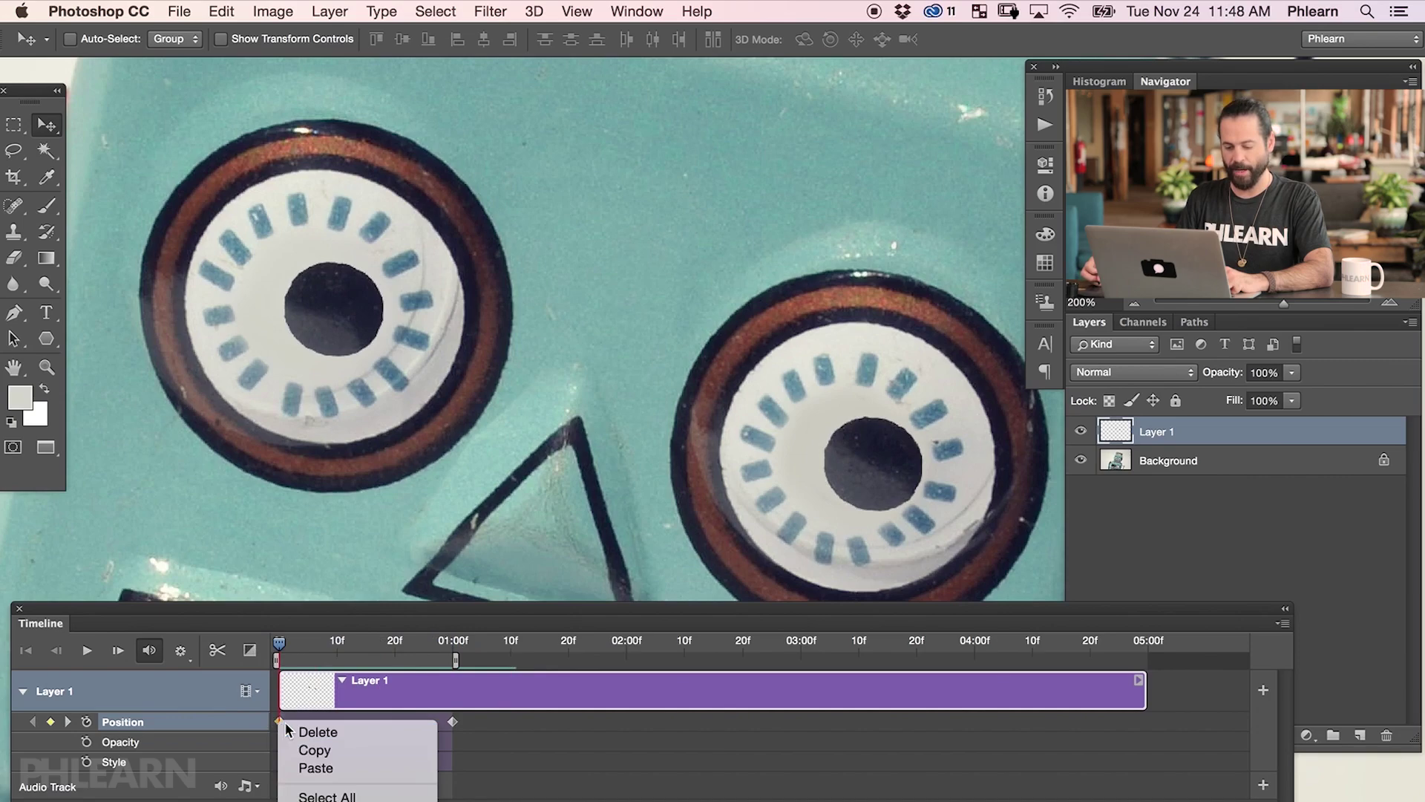
pyautogui.click(314, 750)
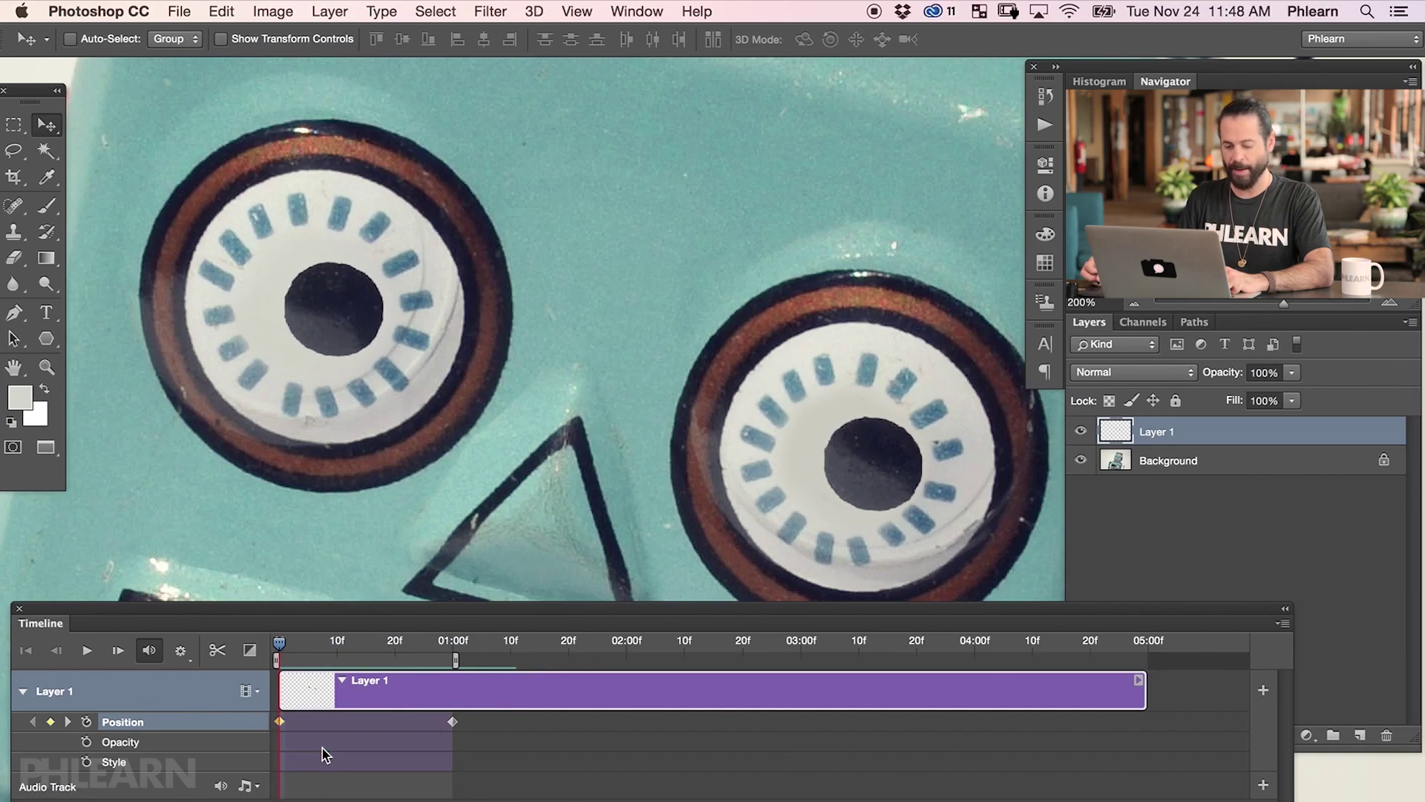
pyautogui.moveTo(267, 655); pyautogui.dragTo(507, 649)
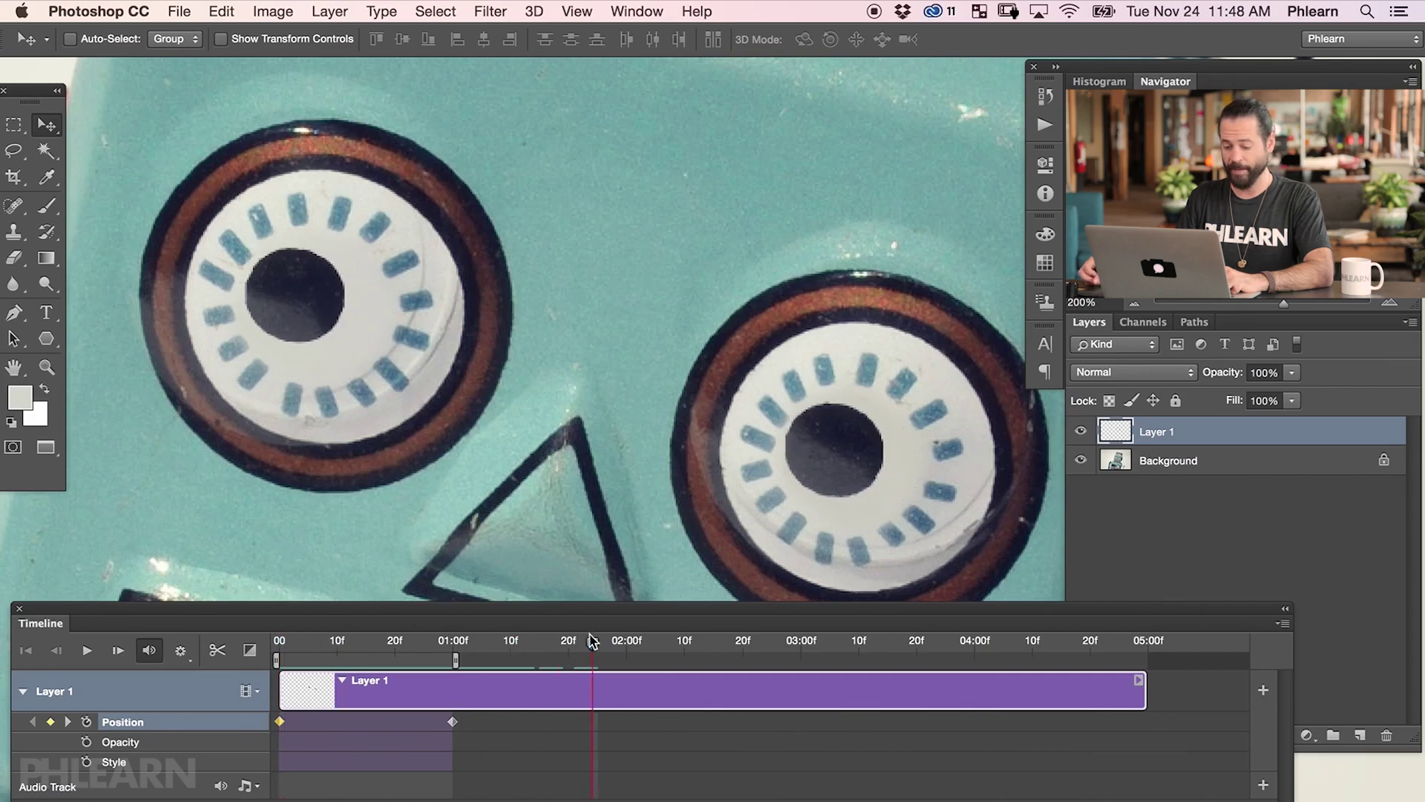
pyautogui.click(591, 722)
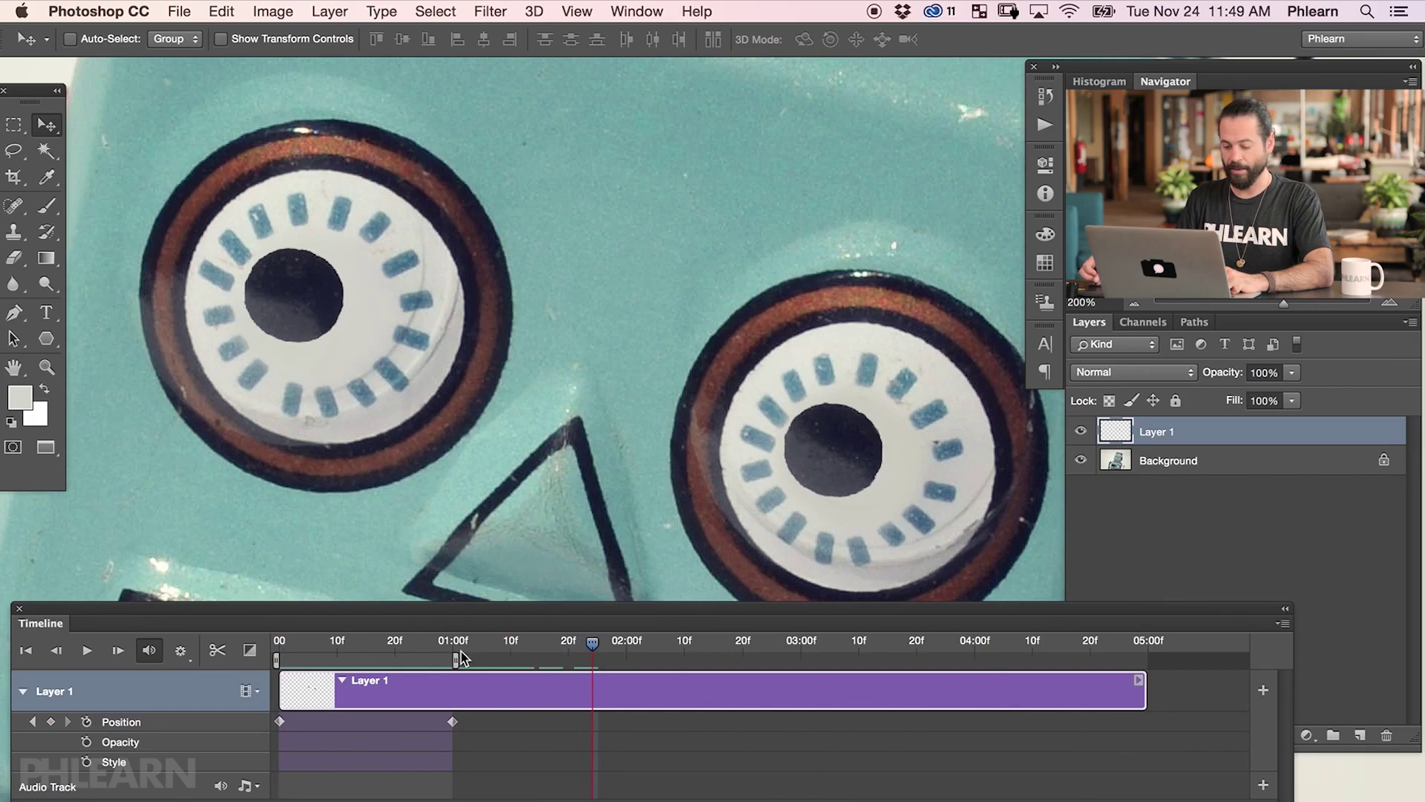
pyautogui.moveTo(461, 659); pyautogui.dragTo(602, 660)
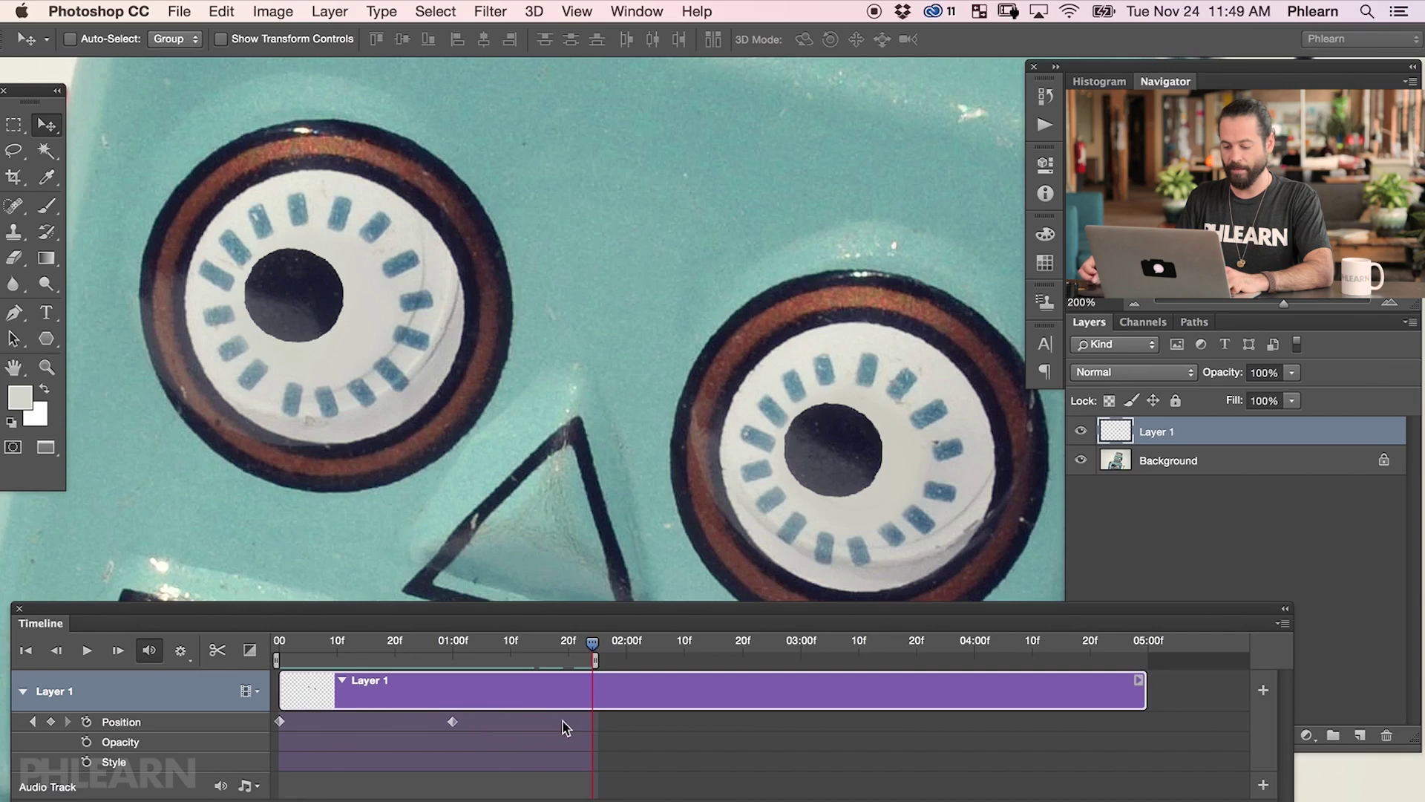
pyautogui.click(282, 717)
pyautogui.rightClick(282, 718)
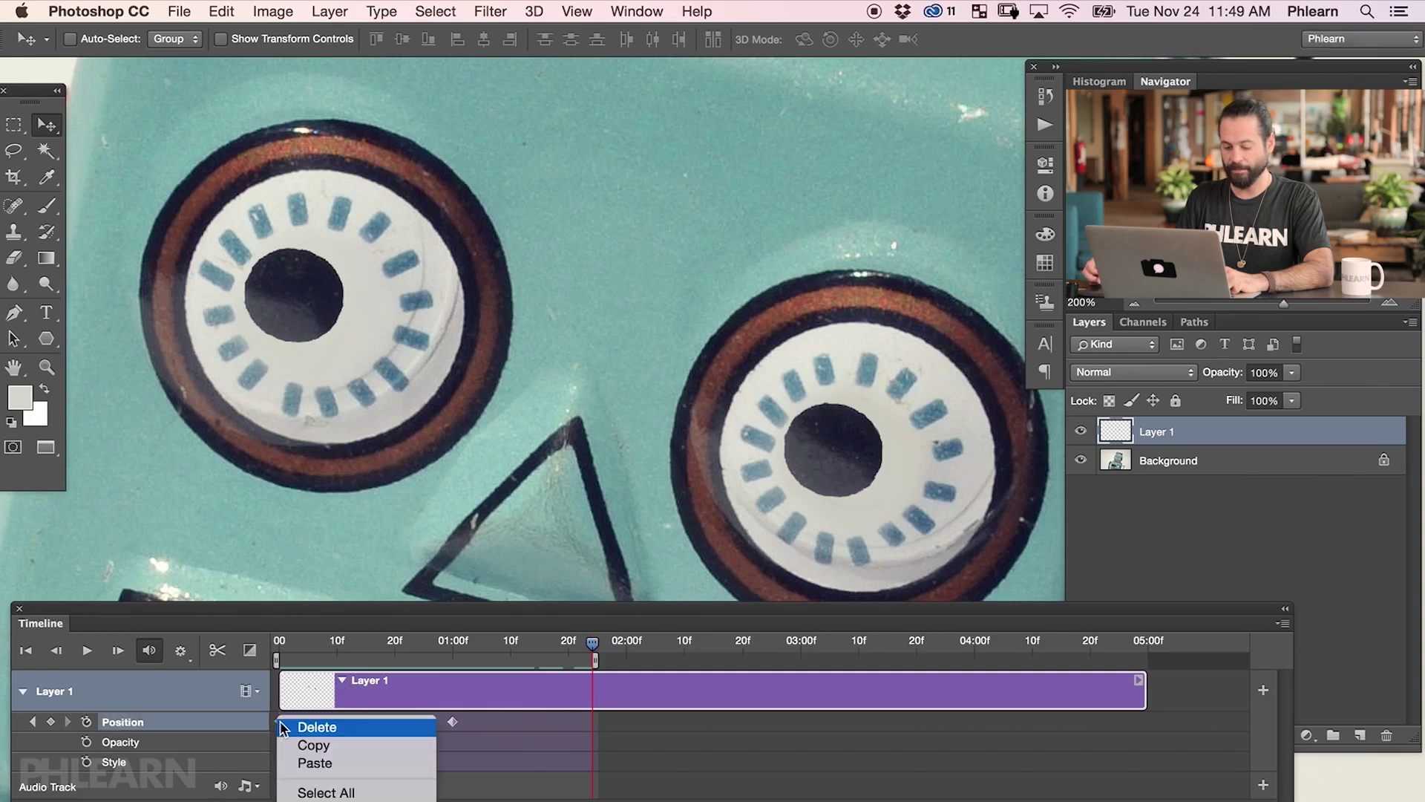
pyautogui.click(310, 758)
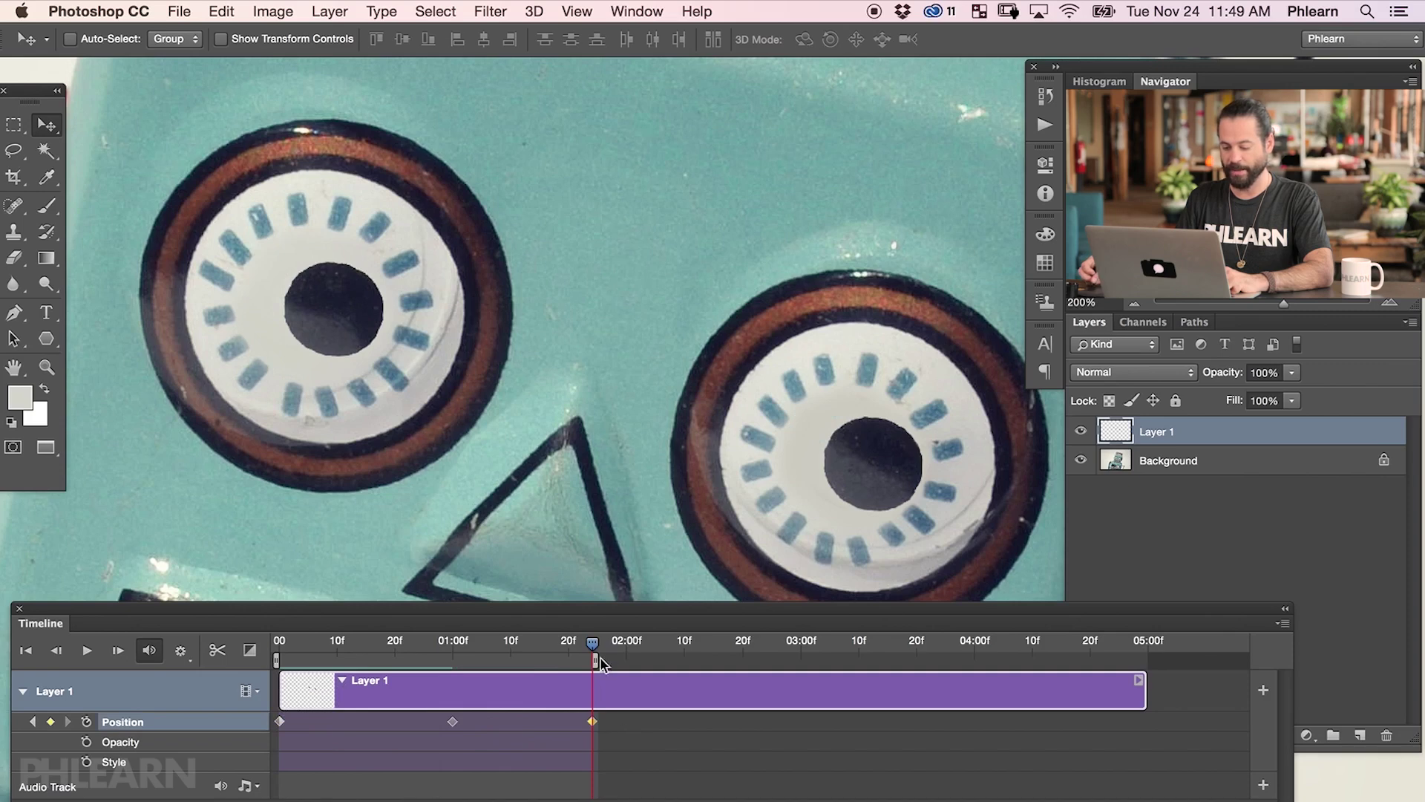
# Preview the looping animation, and move the middle Position keyframe earlier to about 26f.
pyautogui.moveTo(593, 645)
pyautogui.mouseDown()
pyautogui.moveTo(276, 635)
pyautogui.moveTo(594, 643)
pyautogui.mouseUp()
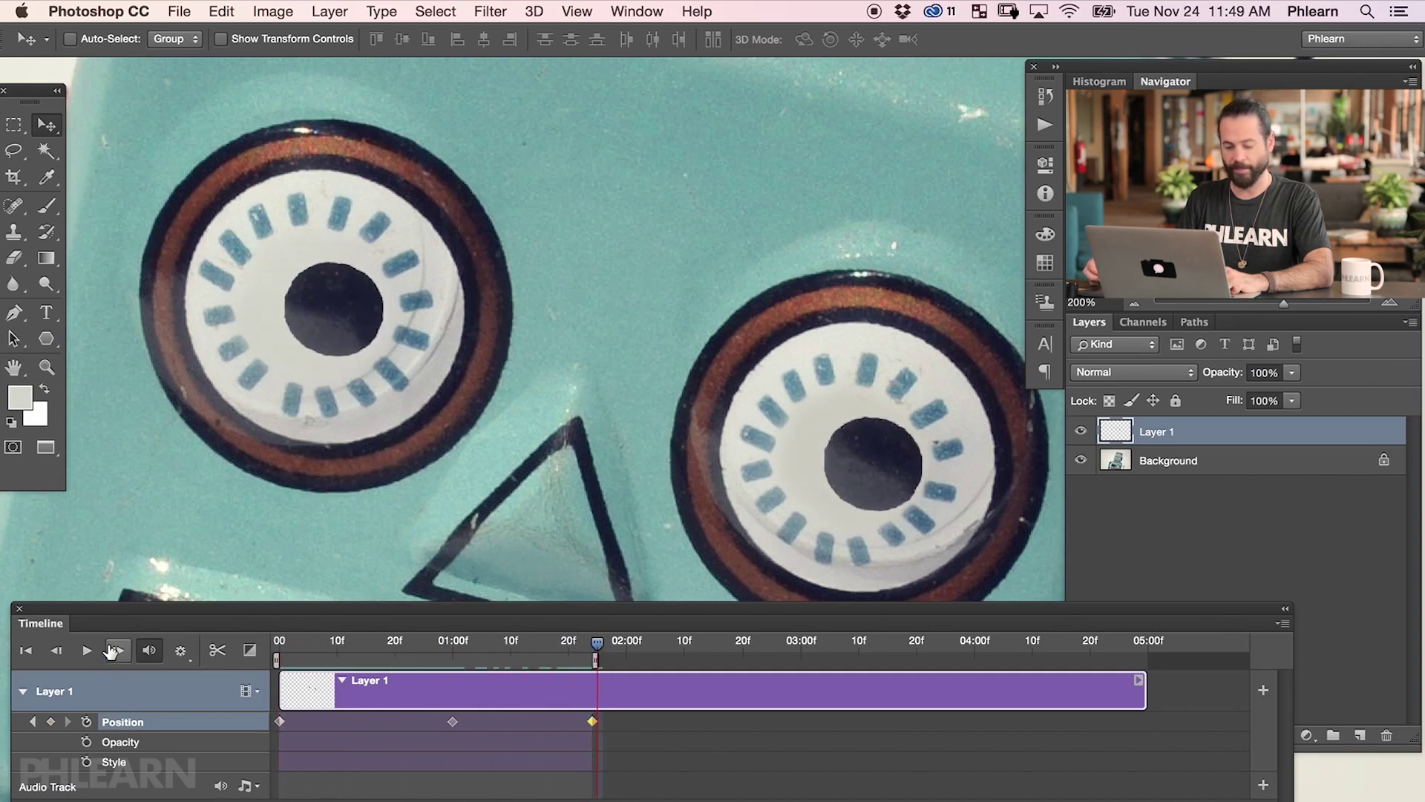
pyautogui.click(88, 651)
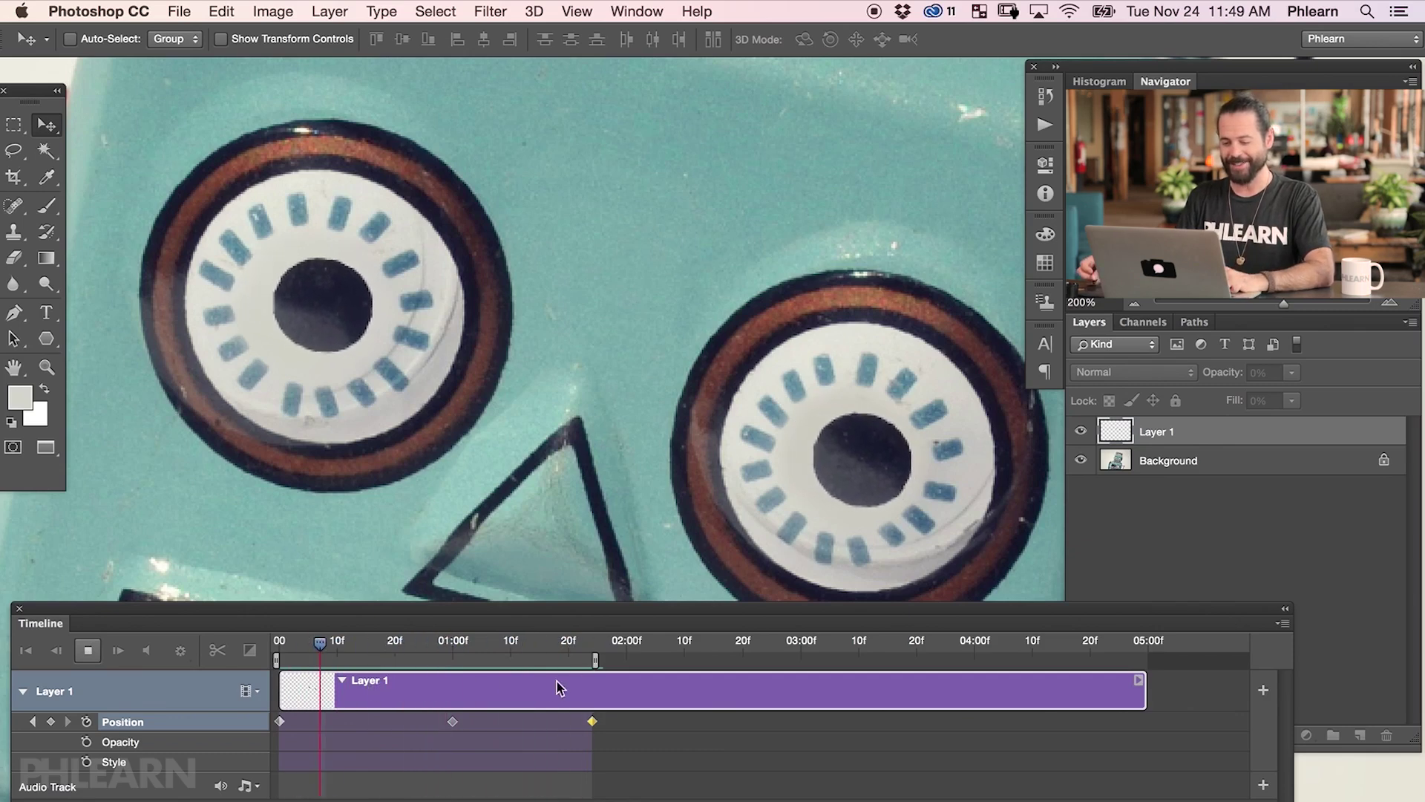
pyautogui.press('space')
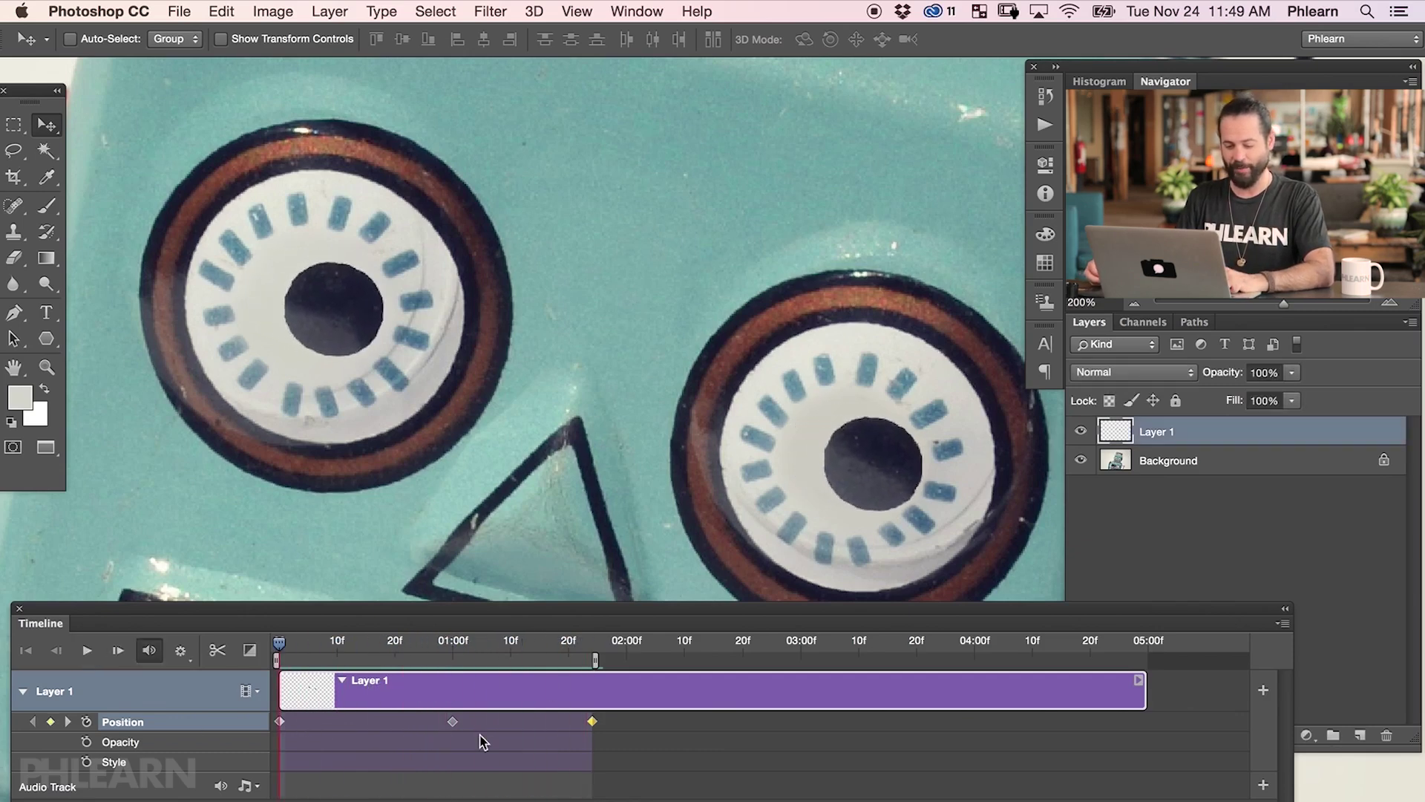
pyautogui.moveTo(453, 722); pyautogui.dragTo(434, 721)
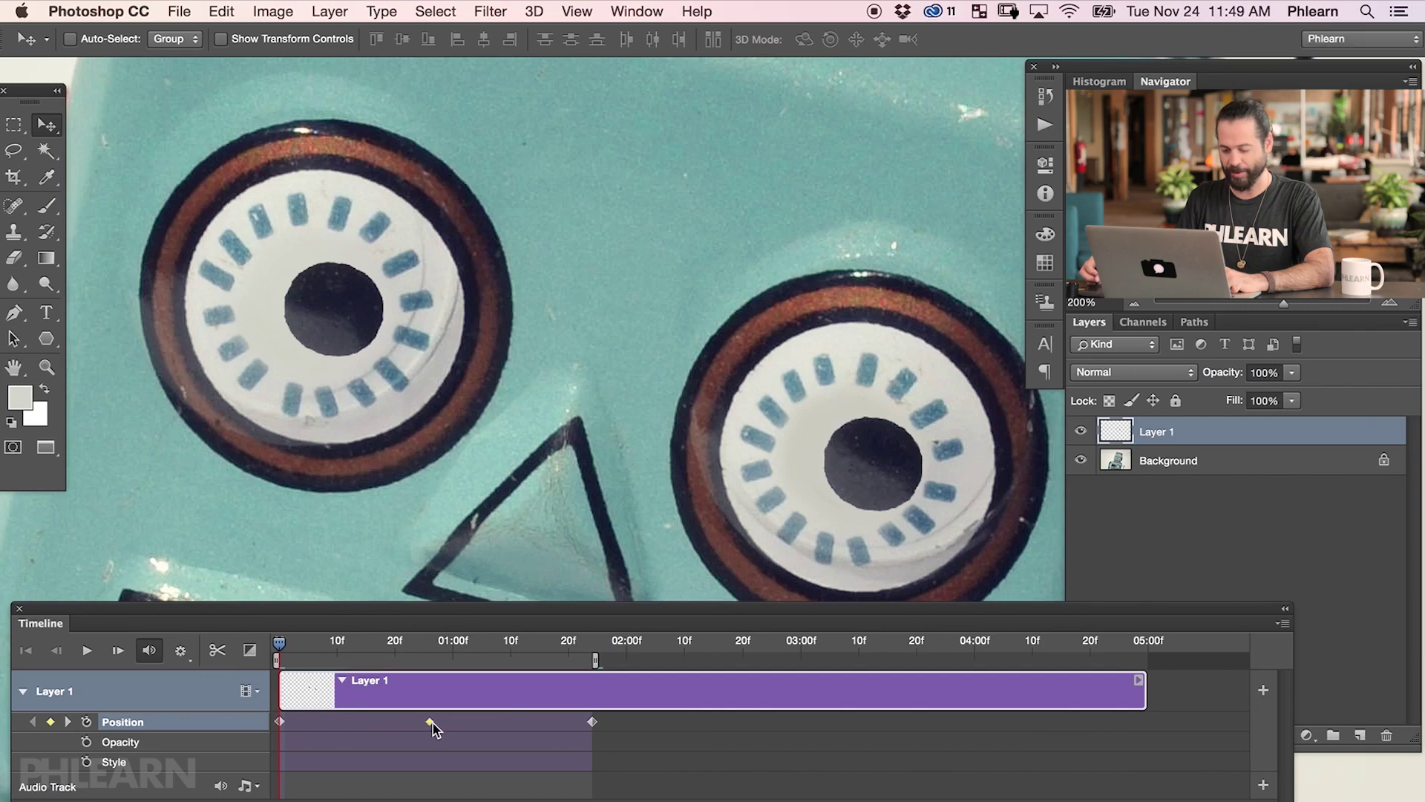
pyautogui.rightClick(431, 723)
pyautogui.click(461, 749)
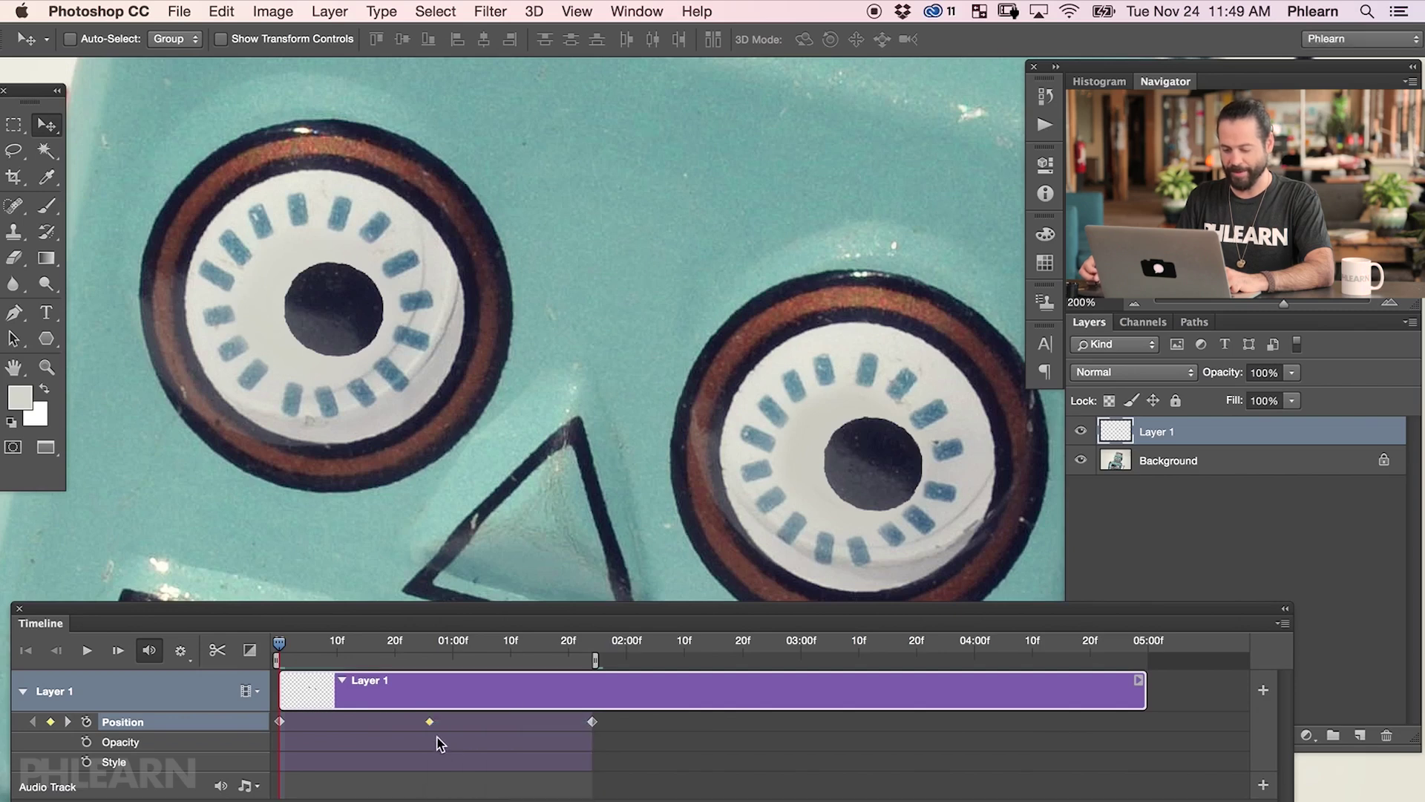
pyautogui.rightClick(432, 723)
pyautogui.click(442, 762)
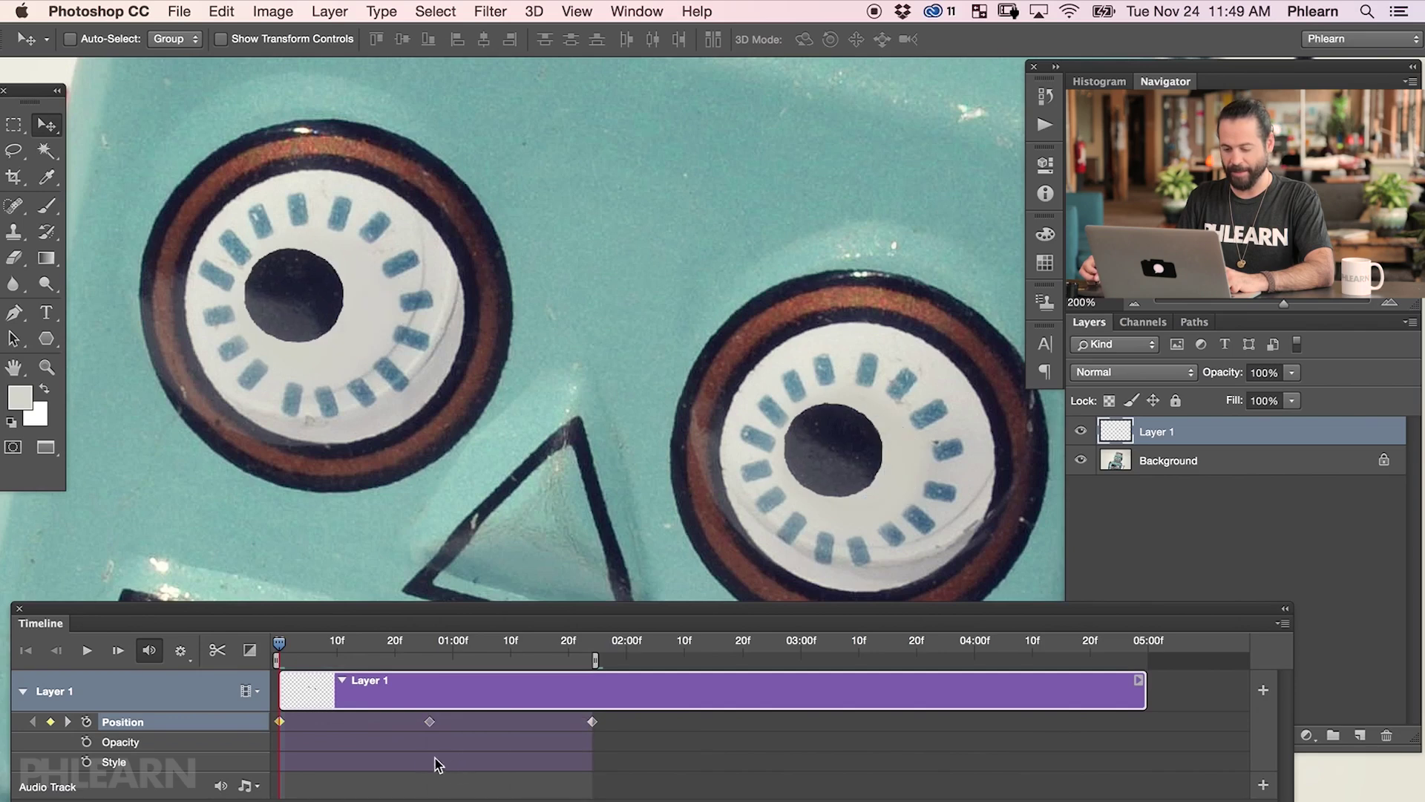
pyautogui.moveTo(292, 724)
pyautogui.mouseDown()
pyautogui.moveTo(327, 730)
pyautogui.moveTo(279, 724)
pyautogui.mouseUp()
# Copy the Position keyframe at about 26f and paste it at about 01:01f to hold the pupils on the left.
pyautogui.moveTo(350, 658); pyautogui.dragTo(458, 662)
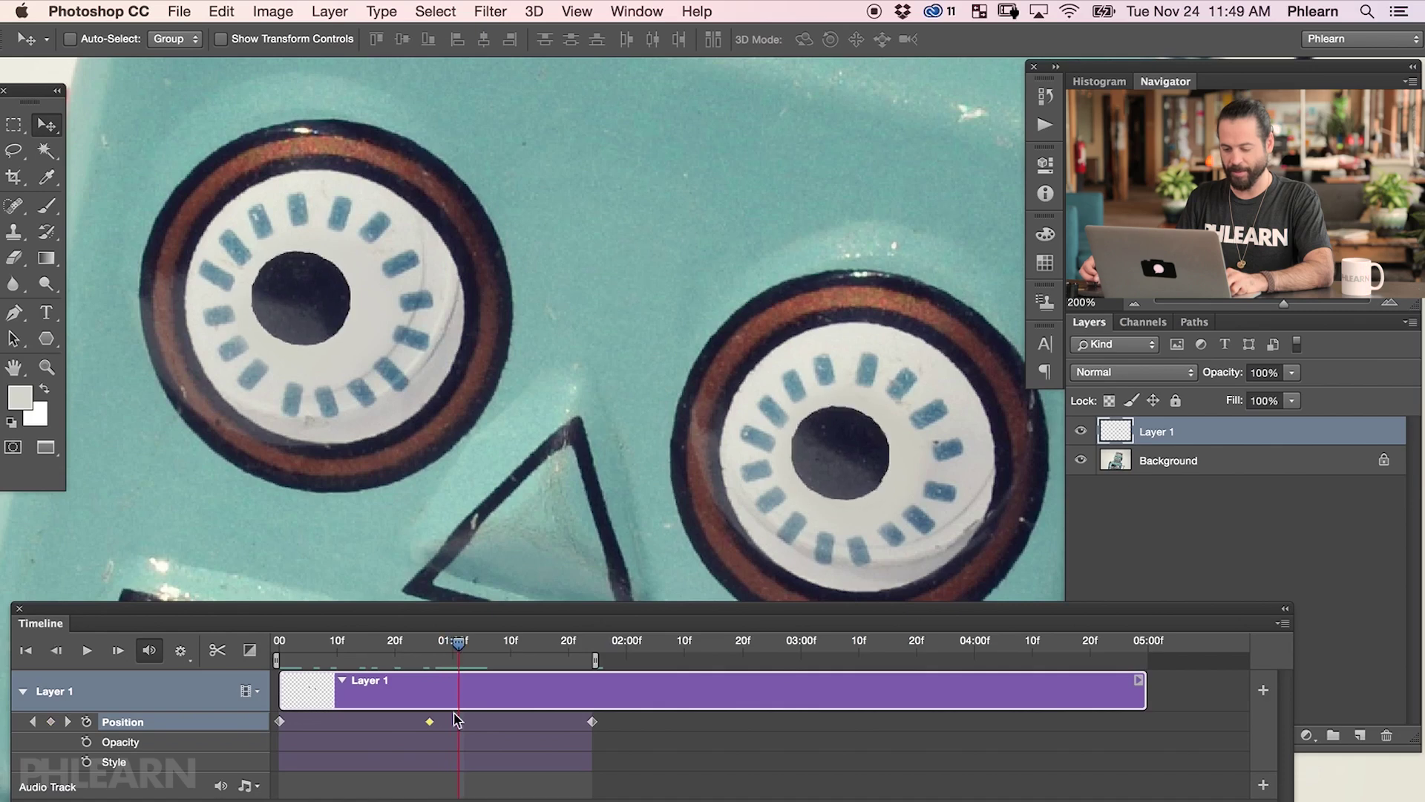
pyautogui.rightClick(432, 729)
pyautogui.click(466, 749)
pyautogui.rightClick(434, 730)
pyautogui.click(455, 767)
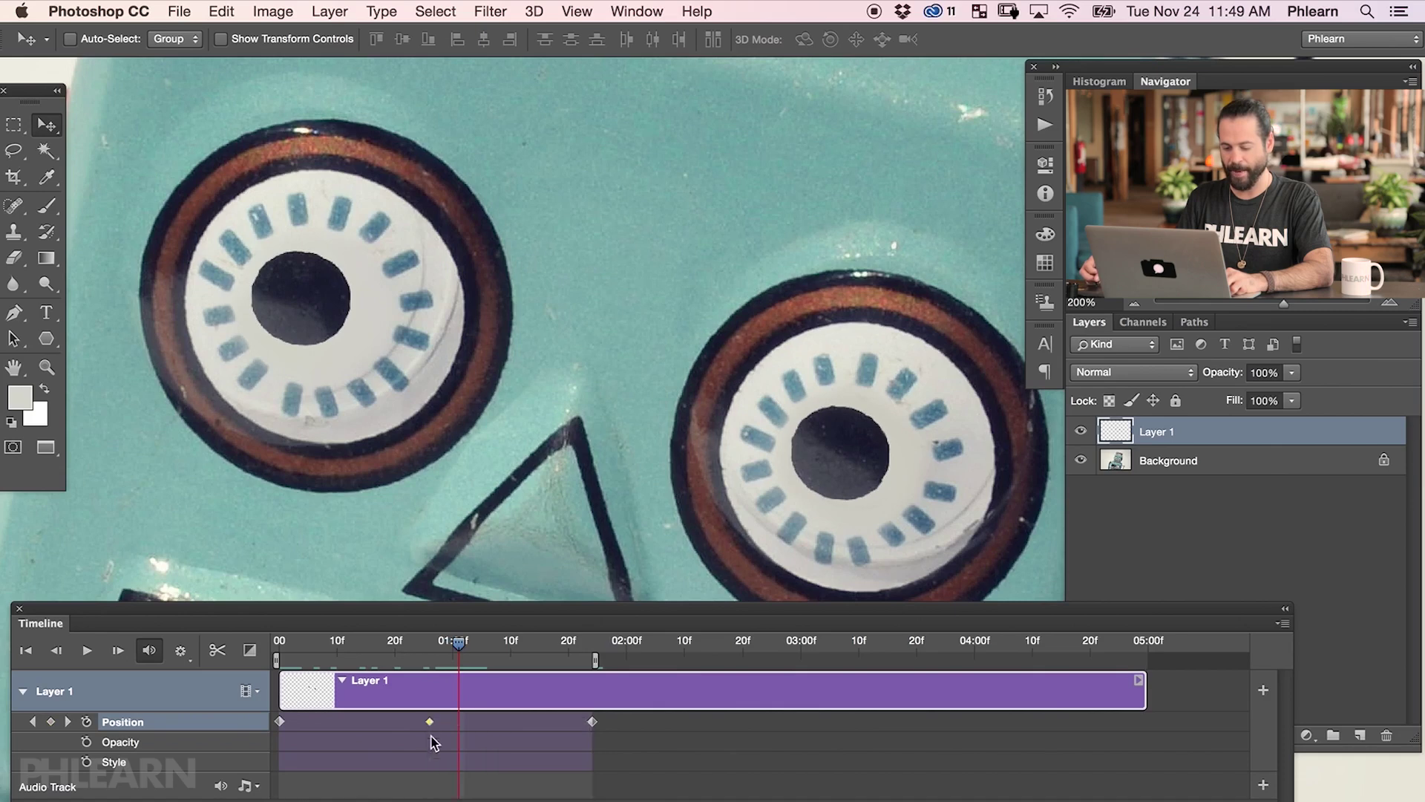
# Play the animation to check the held pupil position, and stop it at about 01:19f.
pyautogui.moveTo(458, 652); pyautogui.dragTo(407, 656)
pyautogui.click(89, 651)
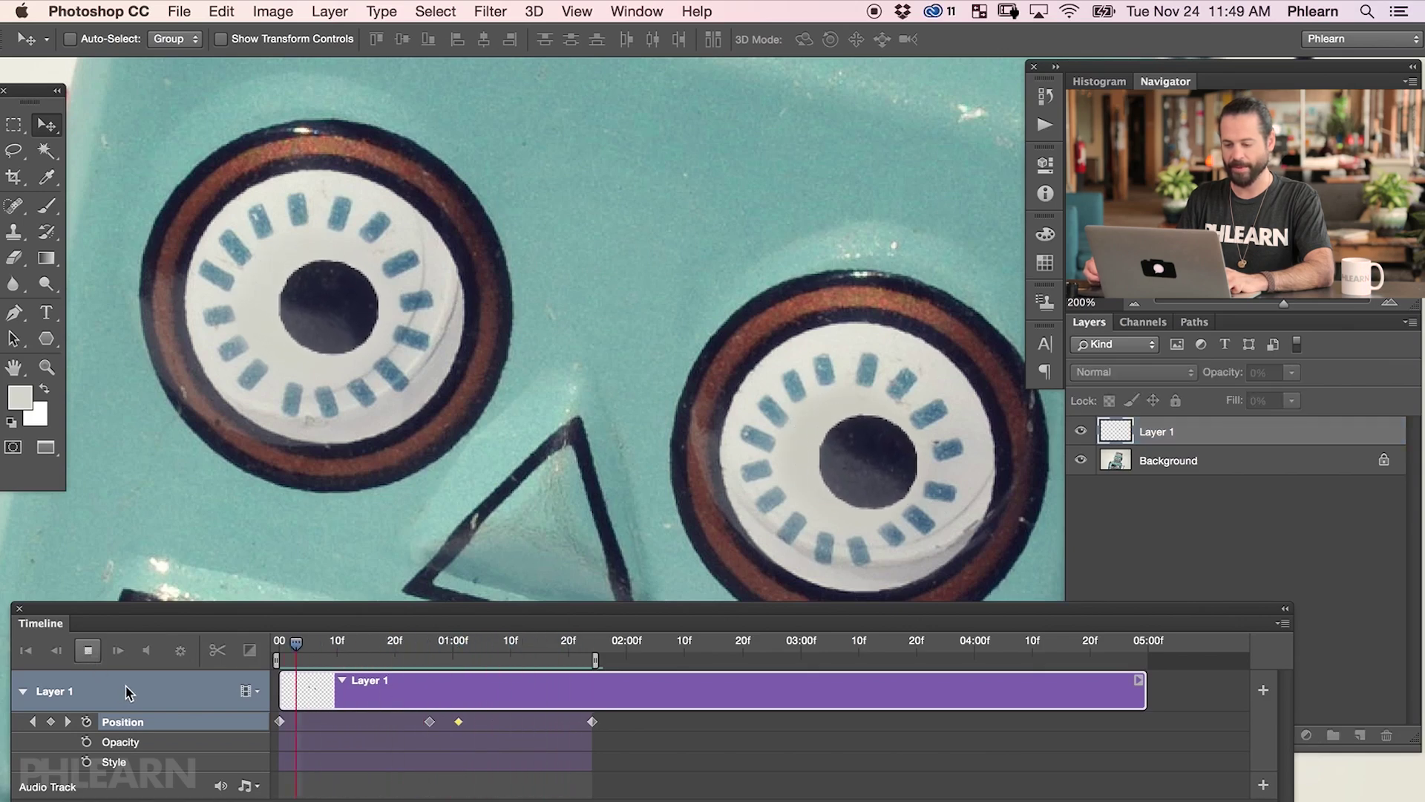
pyautogui.press('space')
# Copy the last Position keyframe and paste it at the playhead, at about 01:19f.
pyautogui.click(592, 721)
pyautogui.rightClick(592, 721)
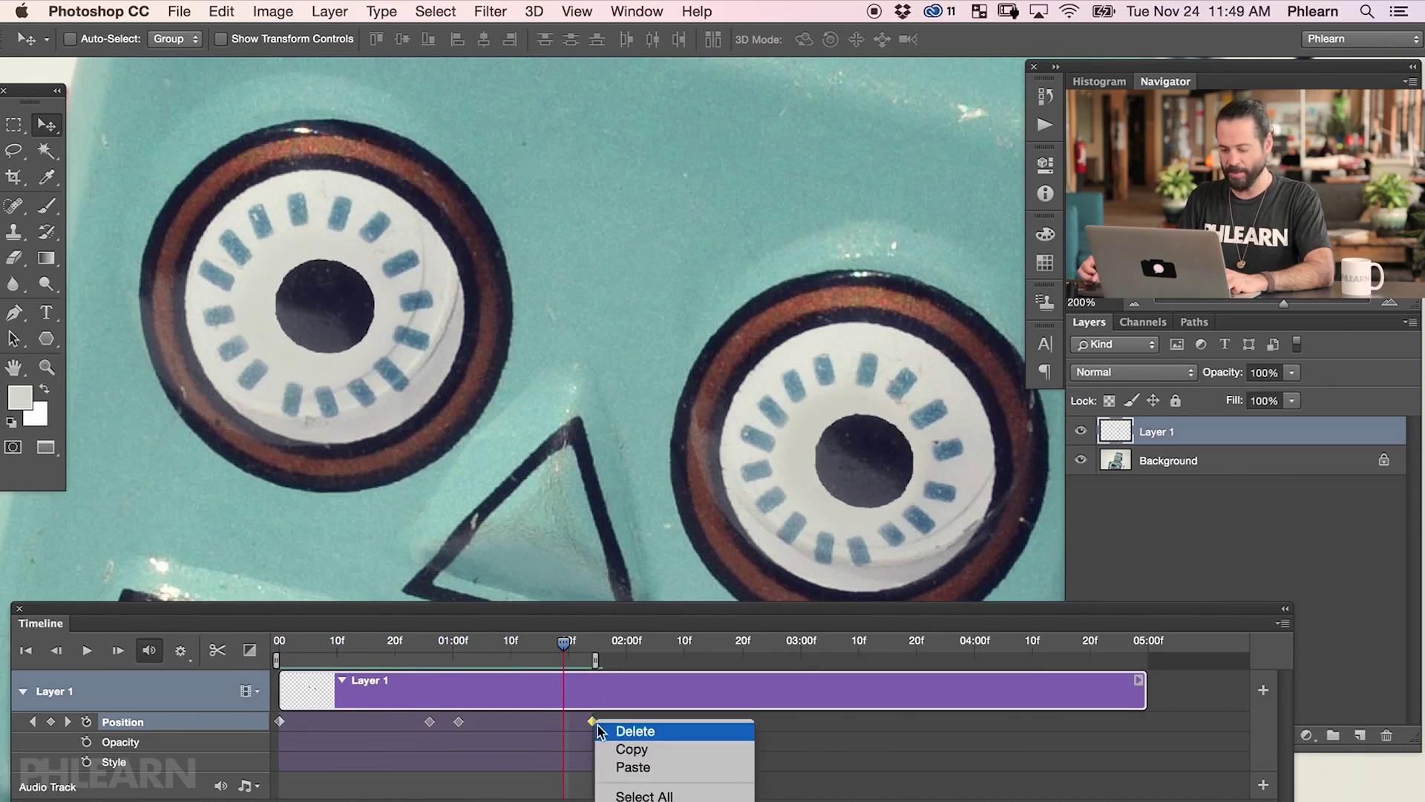
pyautogui.click(620, 751)
pyautogui.rightClick(597, 728)
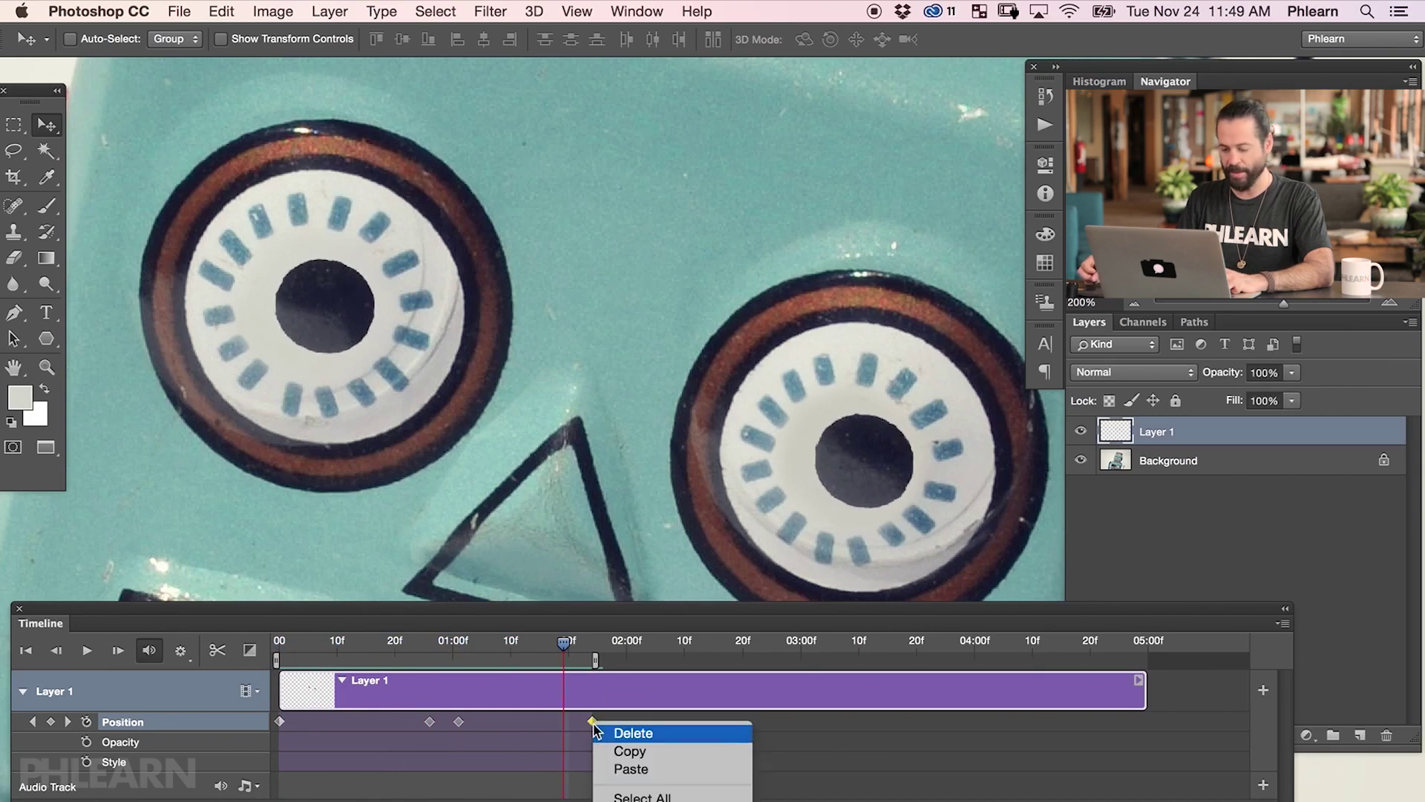
pyautogui.click(614, 768)
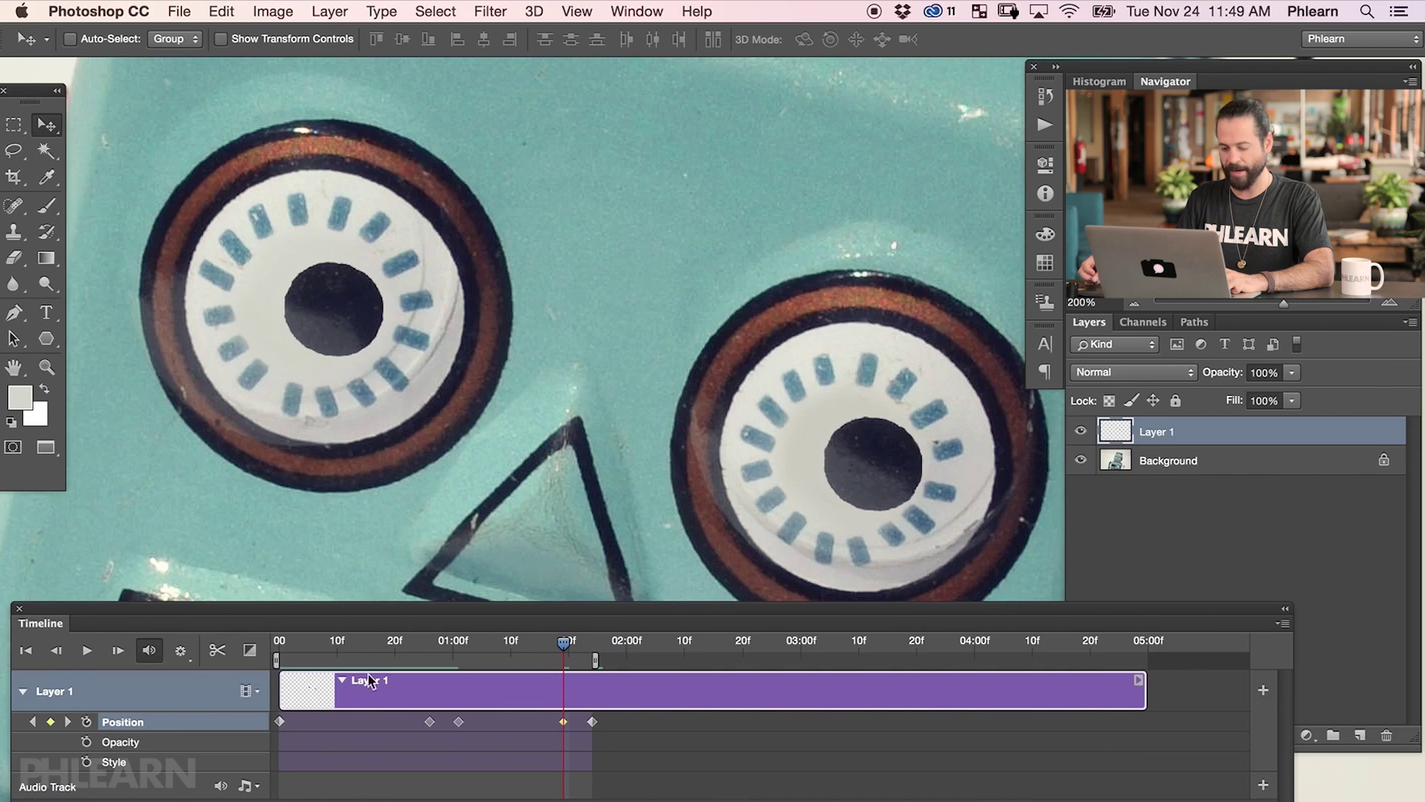
# Preview the animation, and move the last Position keyframe to about 02:00f and the one at about 01:01f to about 01:03f.
pyautogui.click(85, 652)
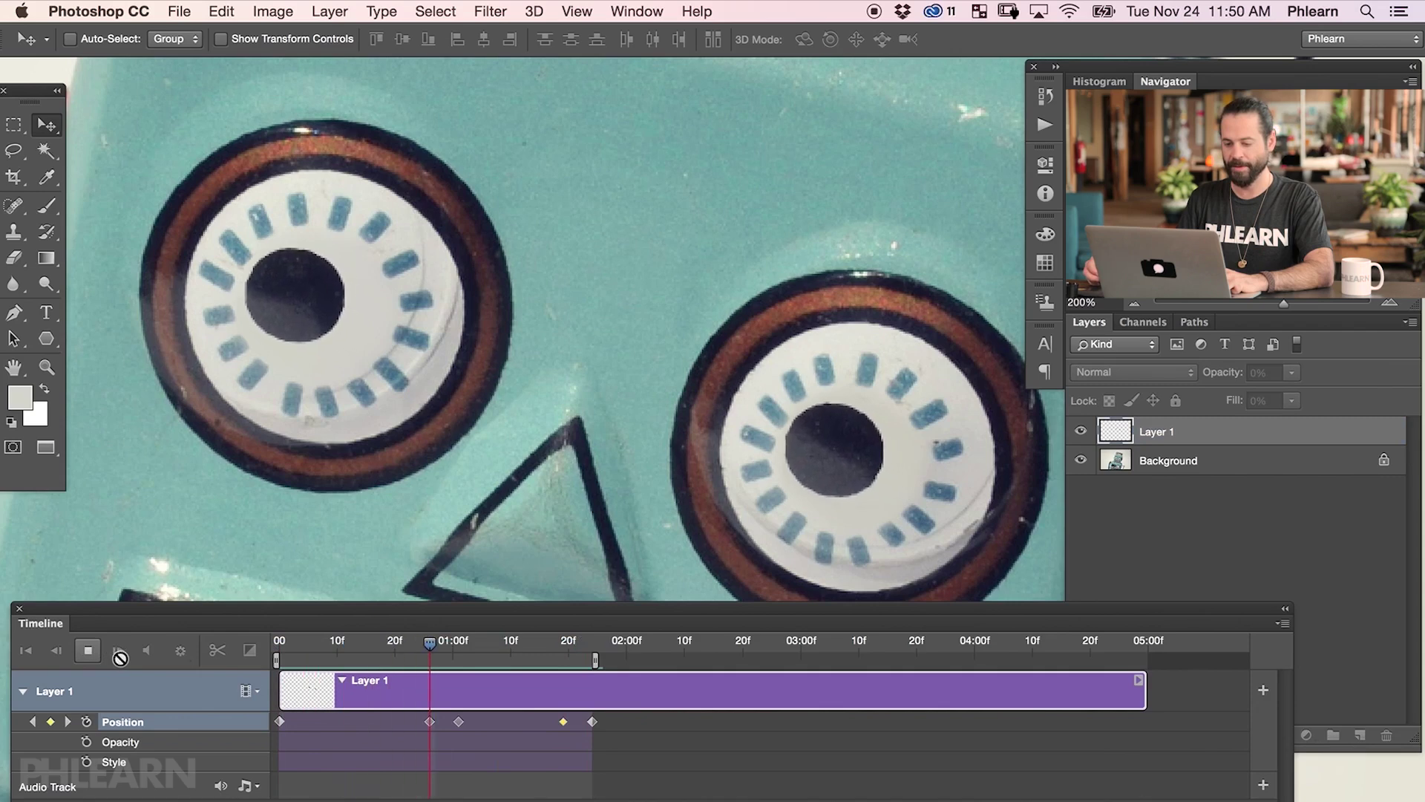
pyautogui.press('space')
pyautogui.moveTo(593, 725); pyautogui.dragTo(616, 725)
pyautogui.moveTo(458, 723); pyautogui.dragTo(471, 723)
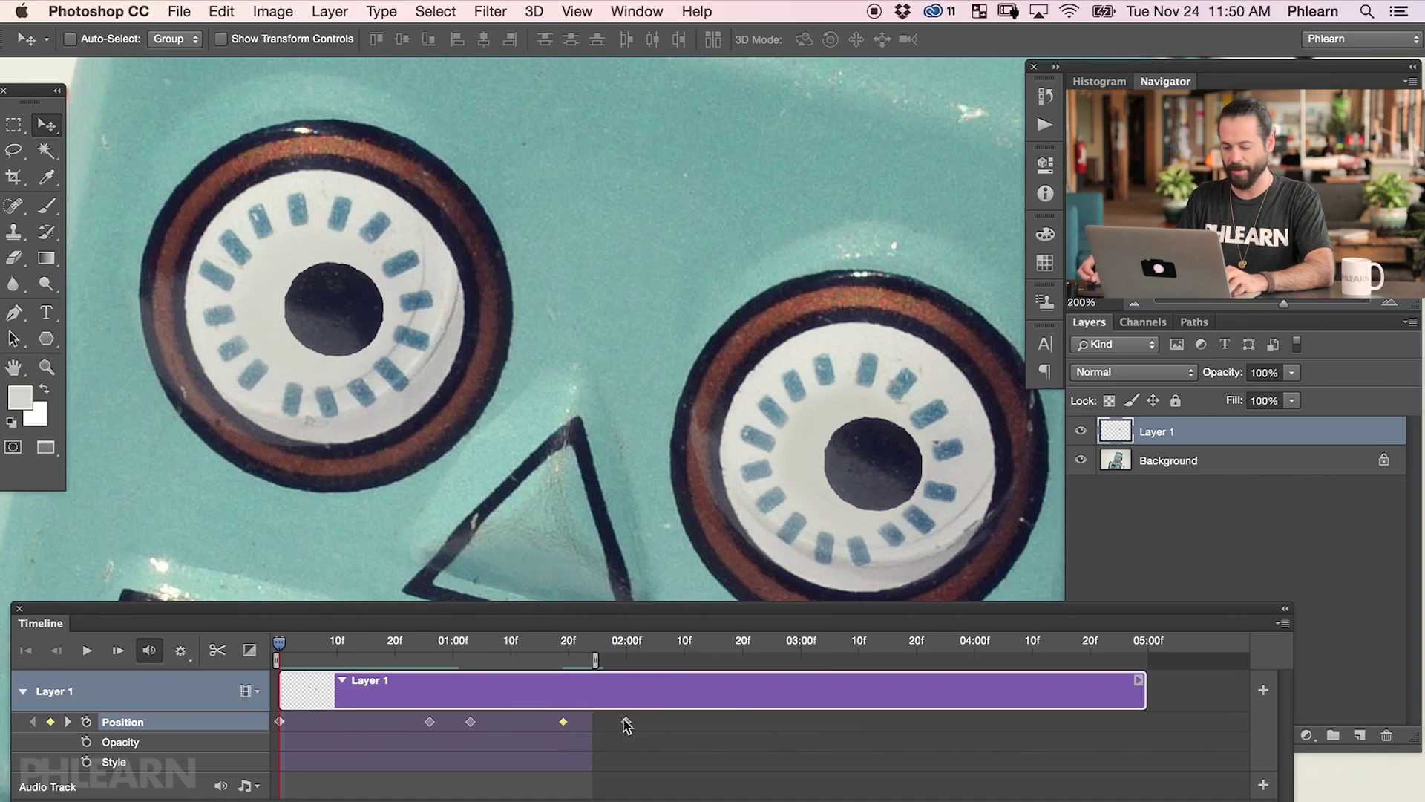
# Move the last two Position keyframes to about 01:25f and 02:06f, extend the work area to about 02:06f, and play the animation.
pyautogui.moveTo(626, 722); pyautogui.dragTo(662, 723)
pyautogui.moveTo(595, 660); pyautogui.dragTo(662, 661)
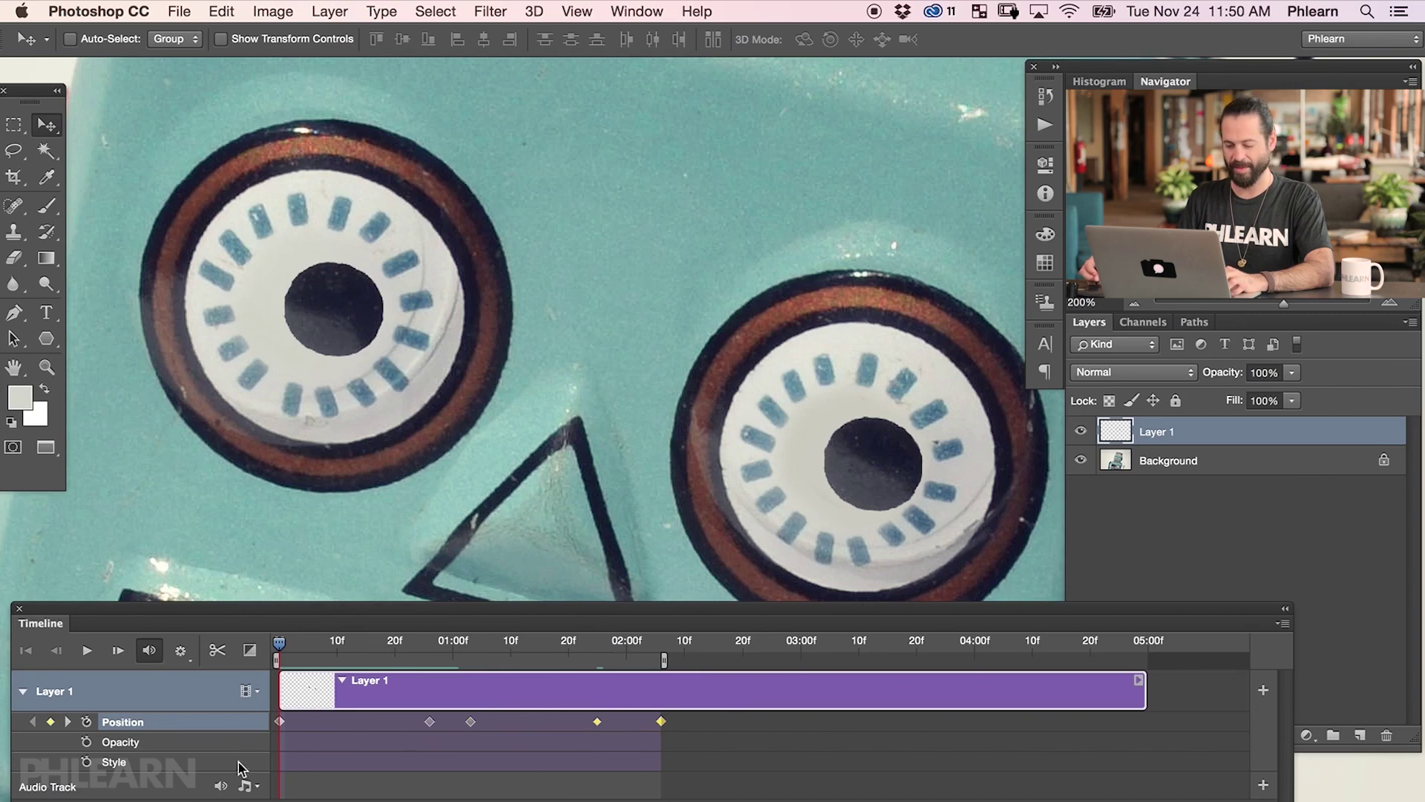
pyautogui.click(87, 651)
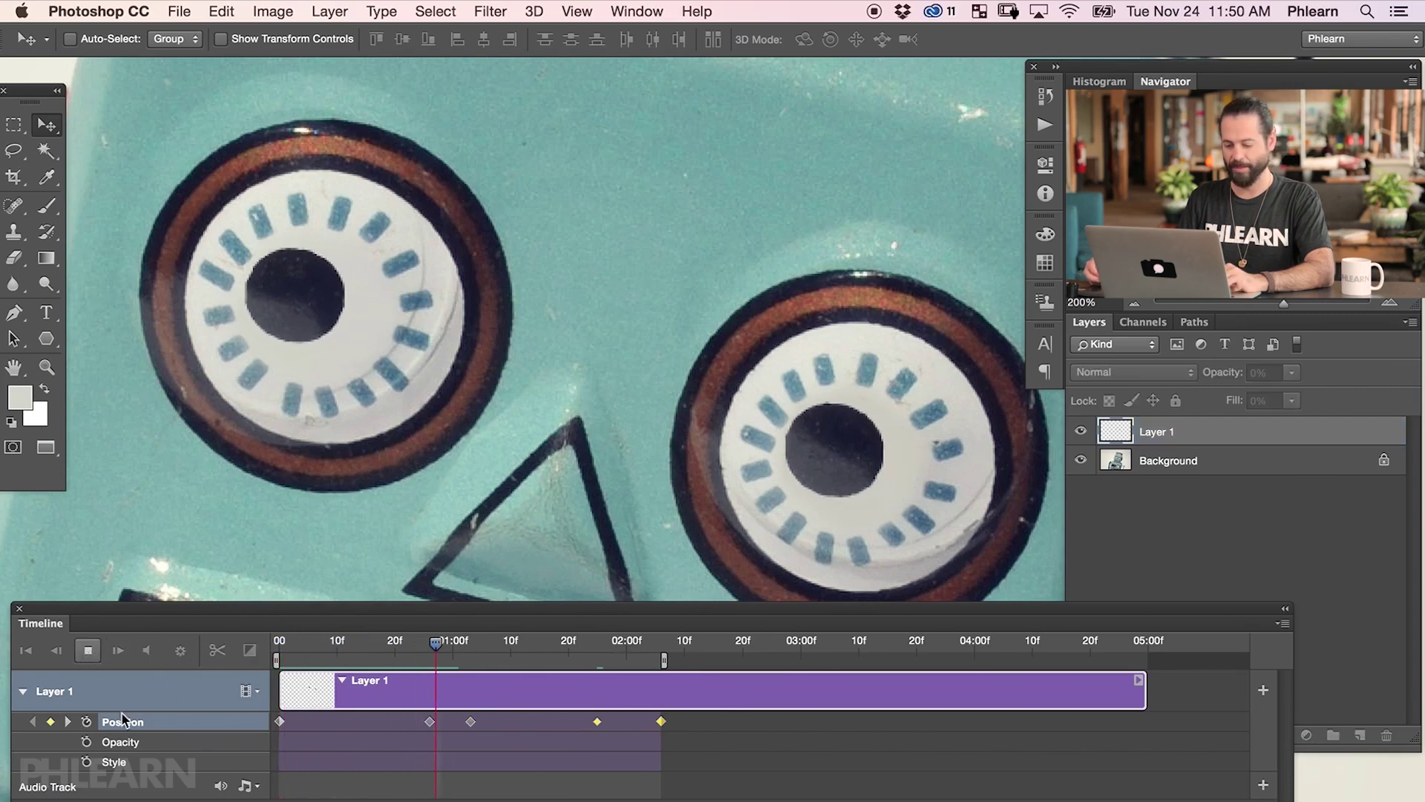
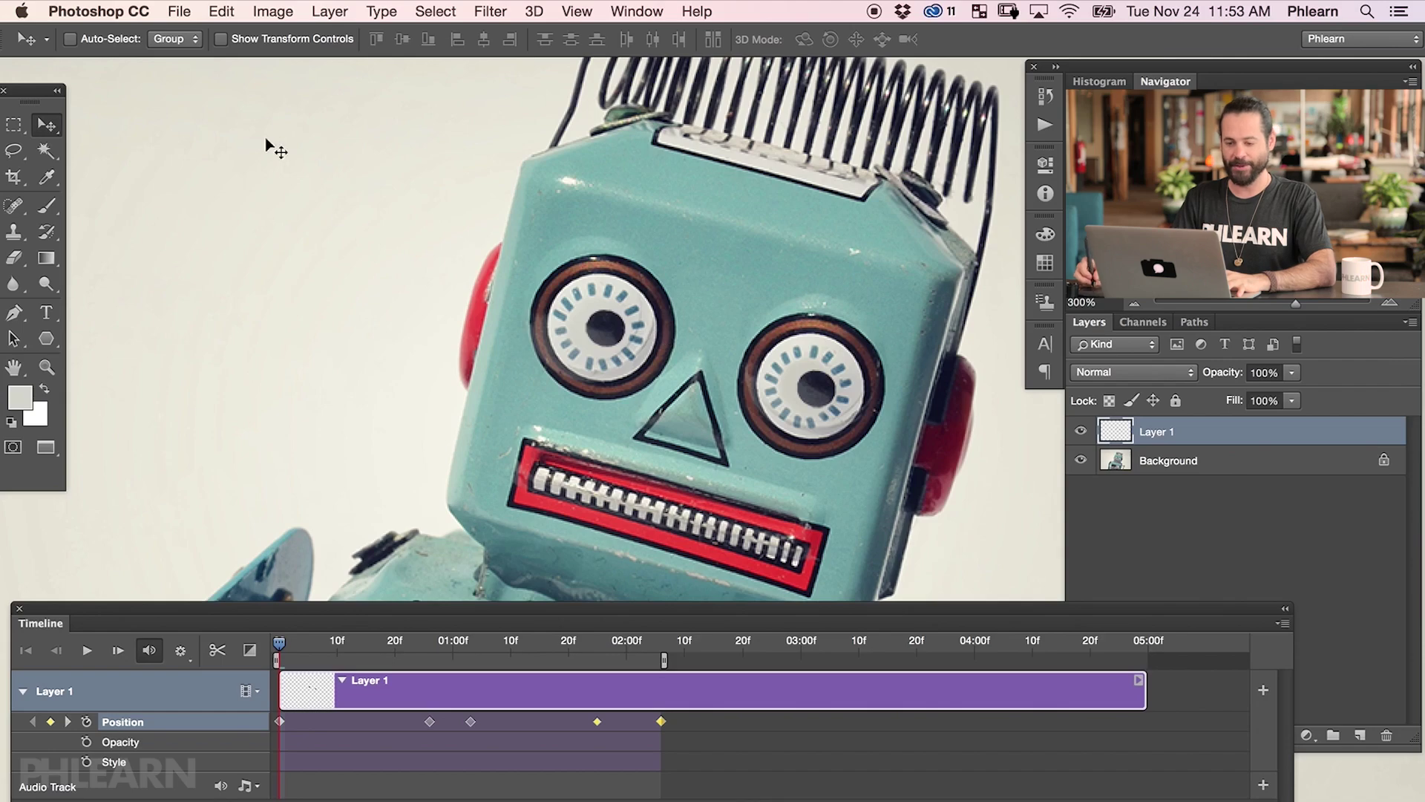
# Open the Save for Web (Legacy) export for the animation and keep GIF as the file format.
pyautogui.click(177, 11)
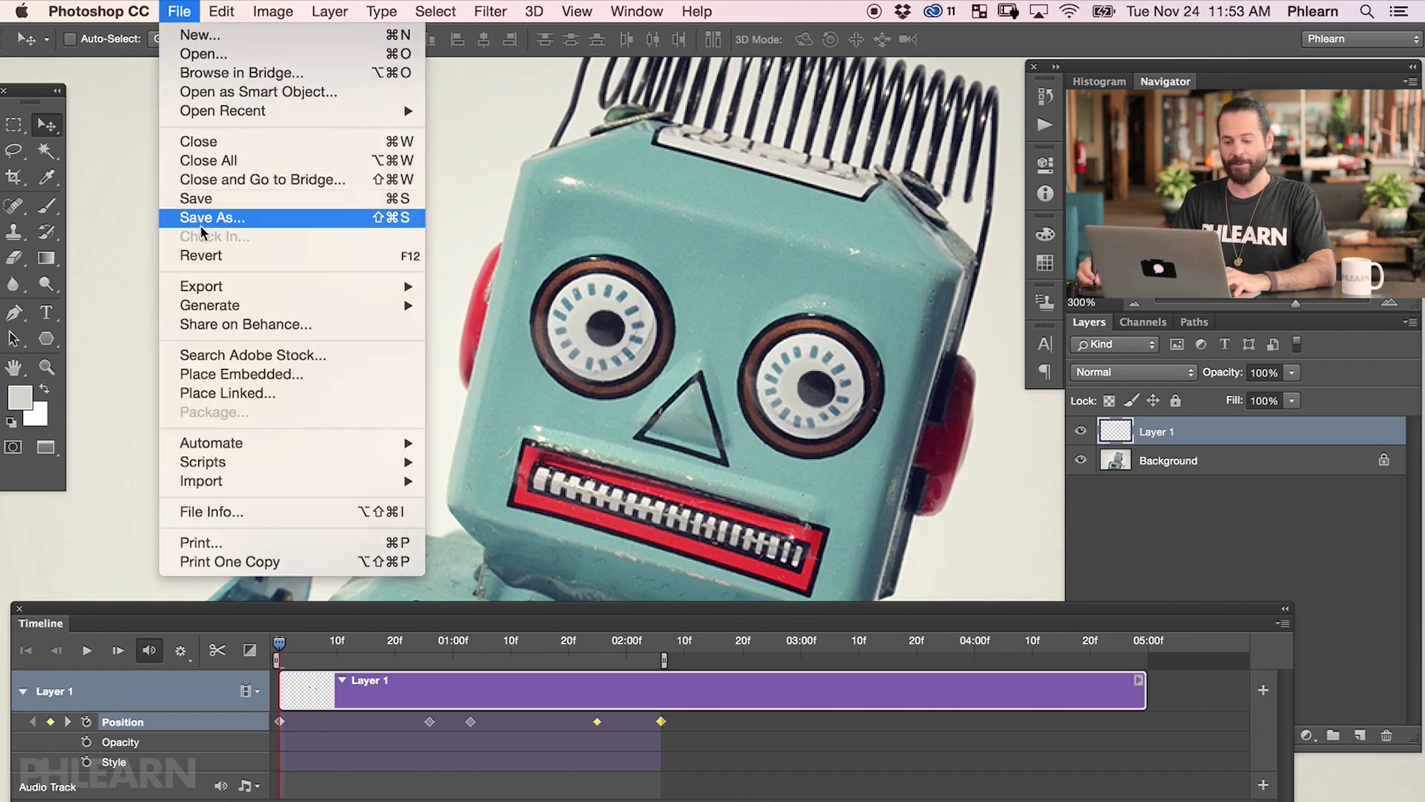
pyautogui.moveTo(226, 291)
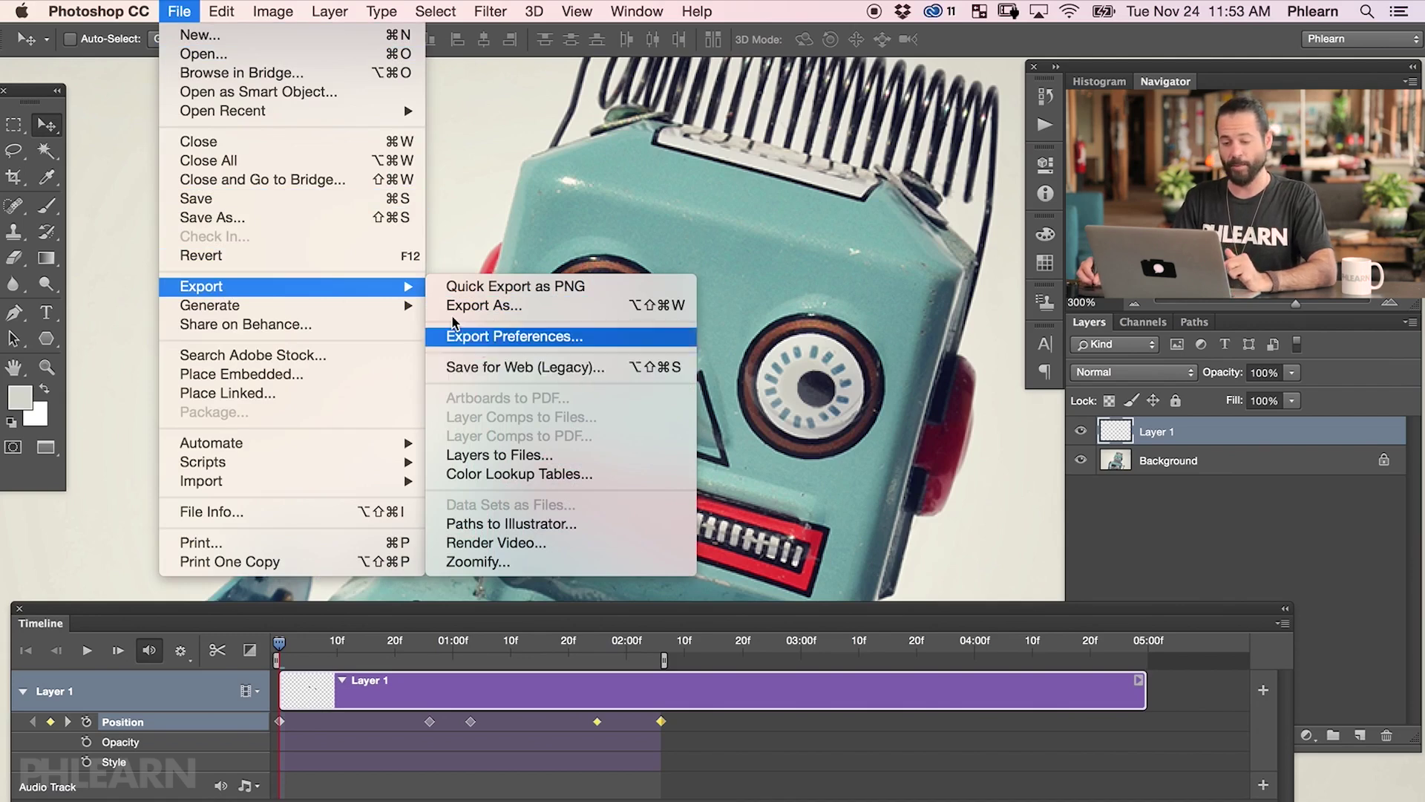
pyautogui.moveTo(301, 291)
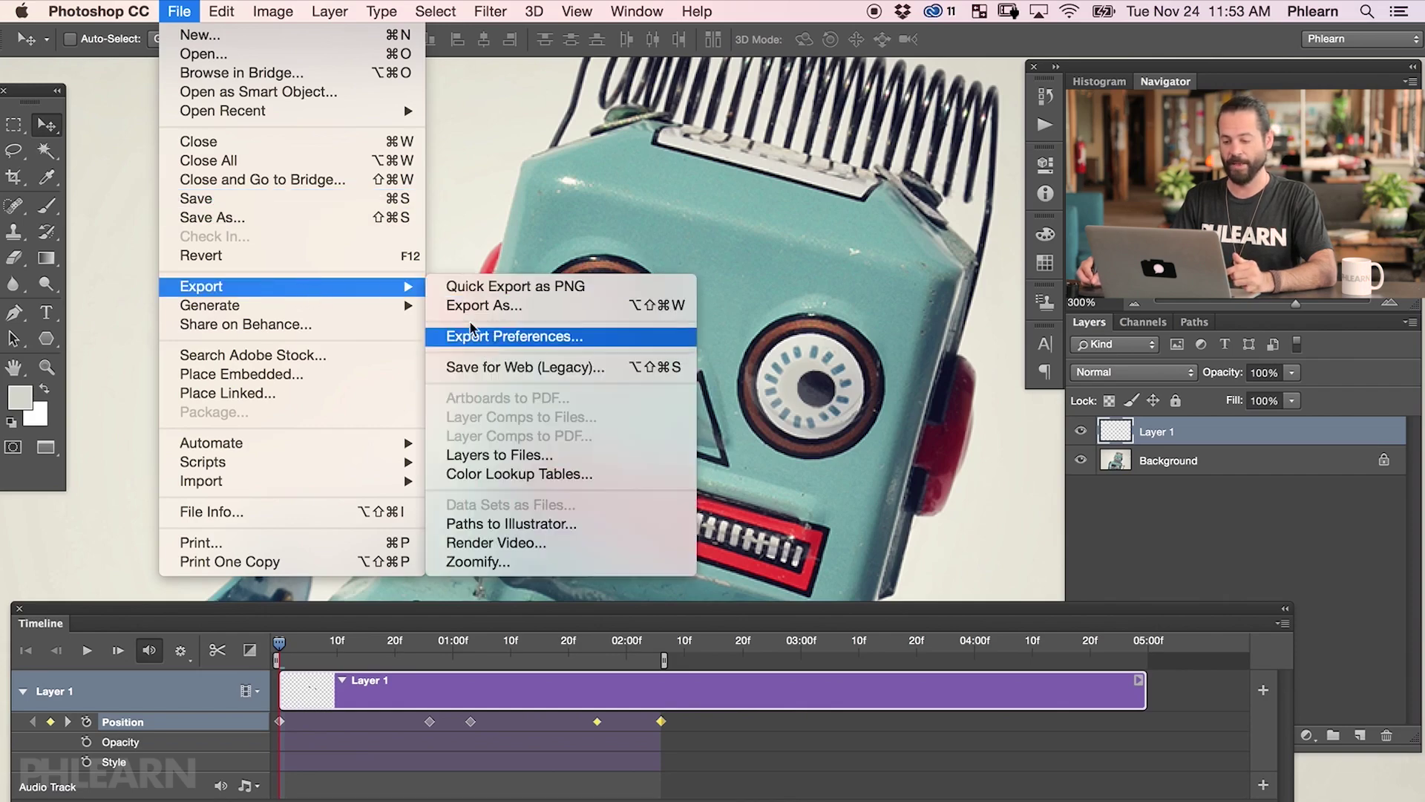
pyautogui.click(503, 369)
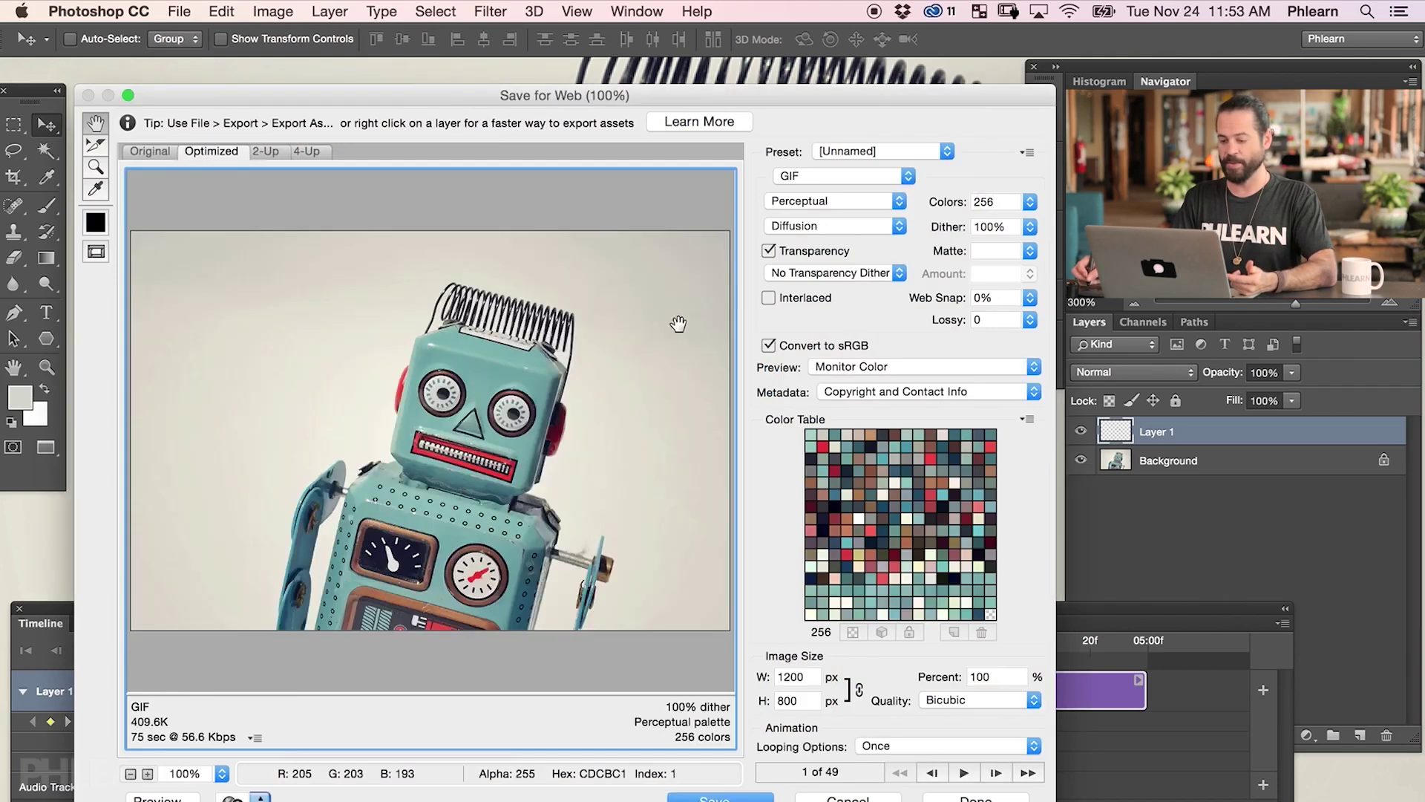
pyautogui.click(819, 176)
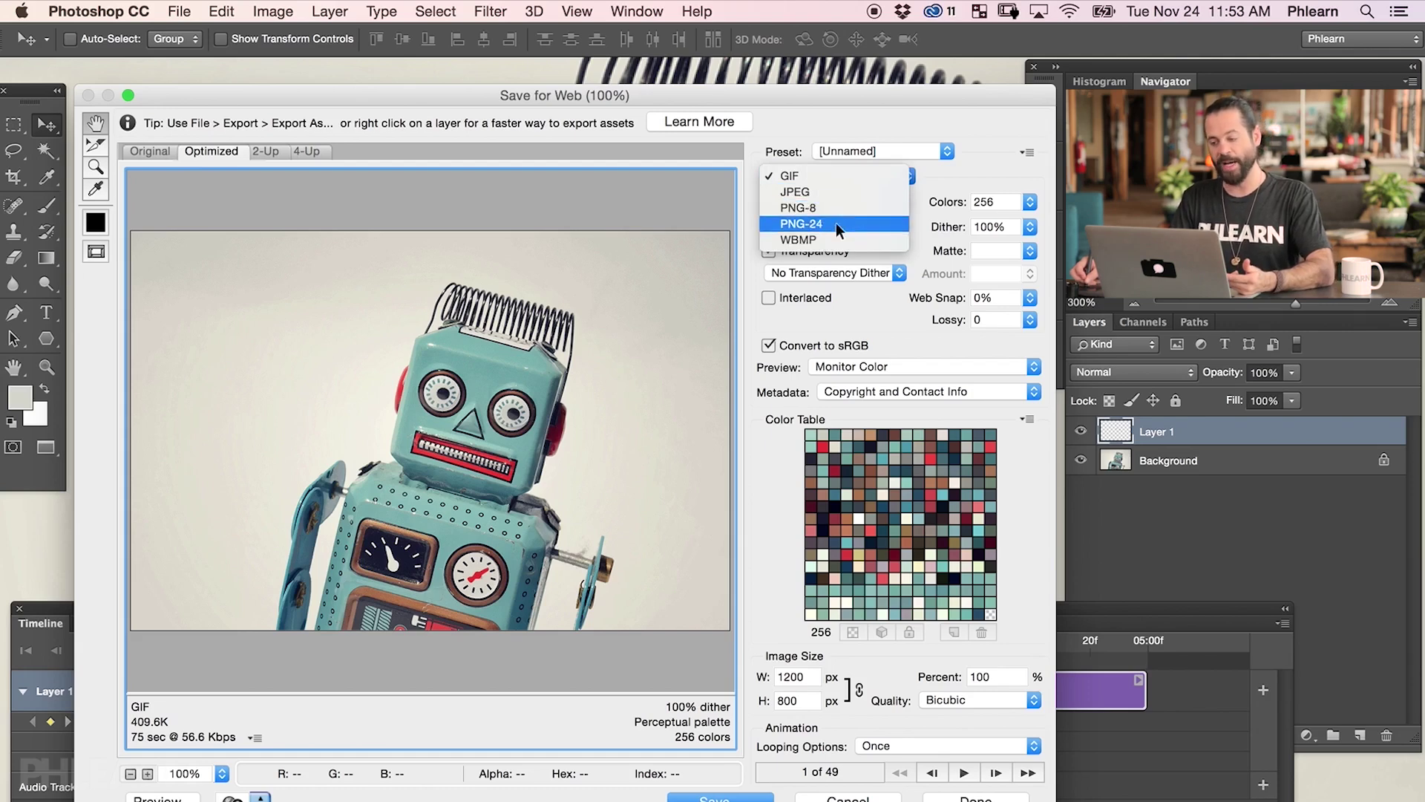
pyautogui.click(813, 173)
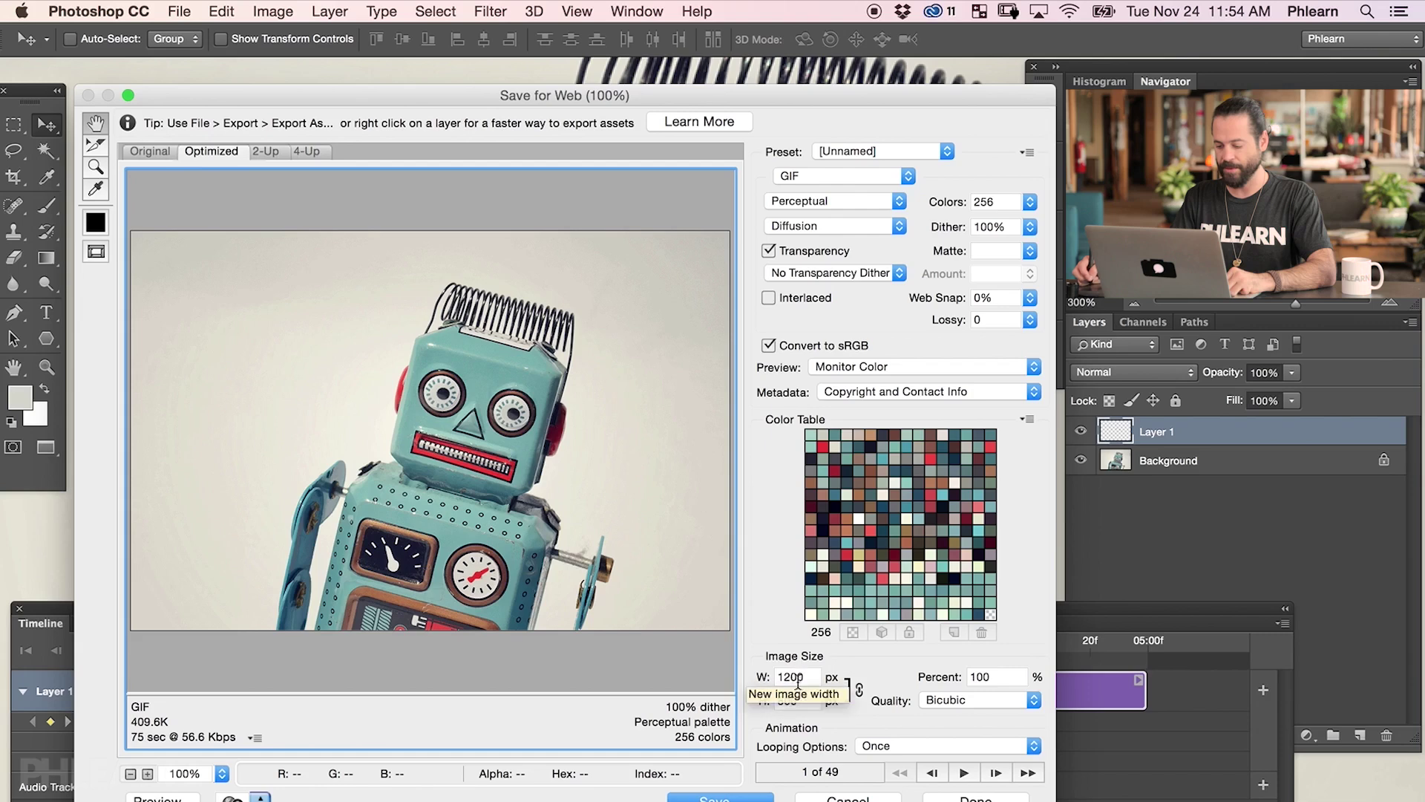
# Set the GIF's looping option to Forever, and play and stop the animation in the export preview.
pyautogui.click(902, 743)
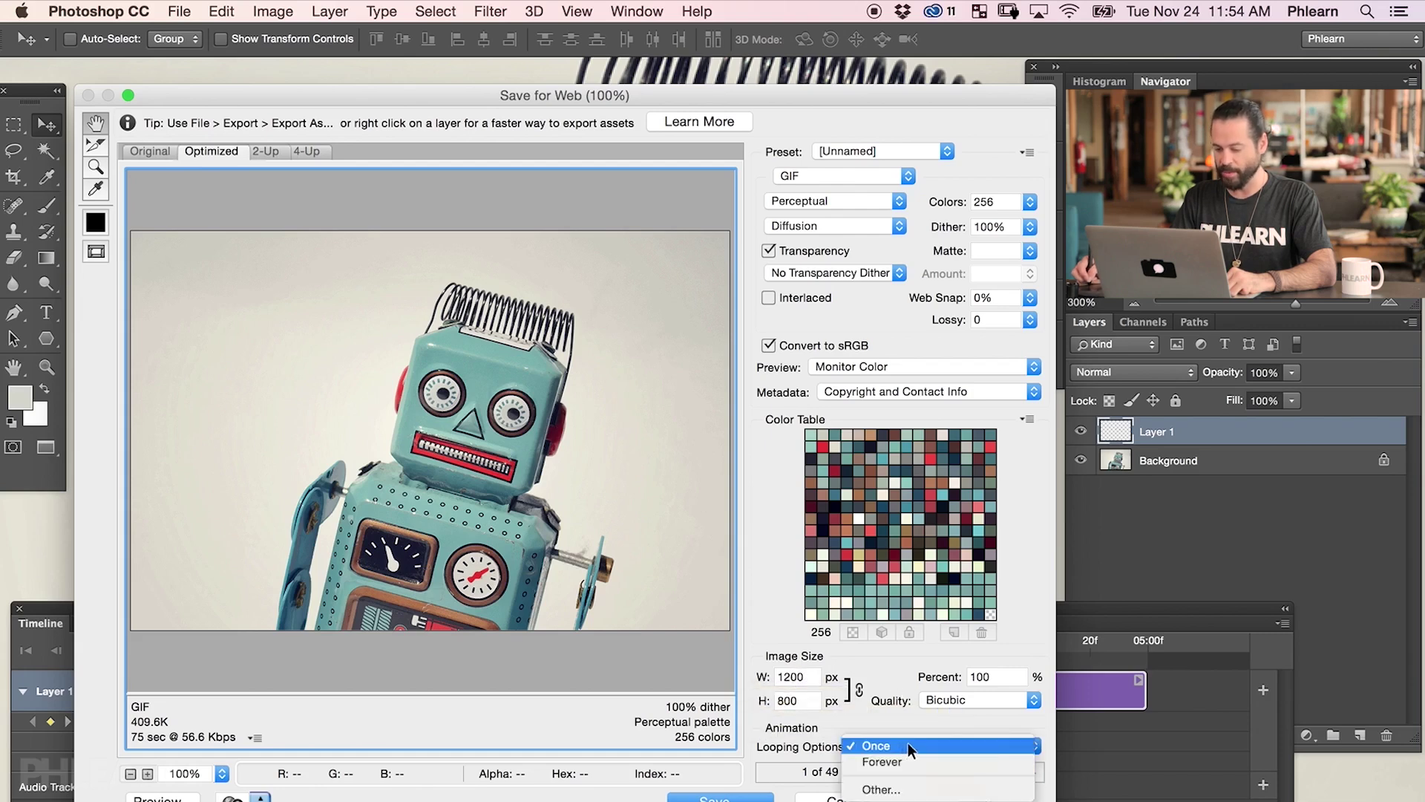
pyautogui.click(915, 759)
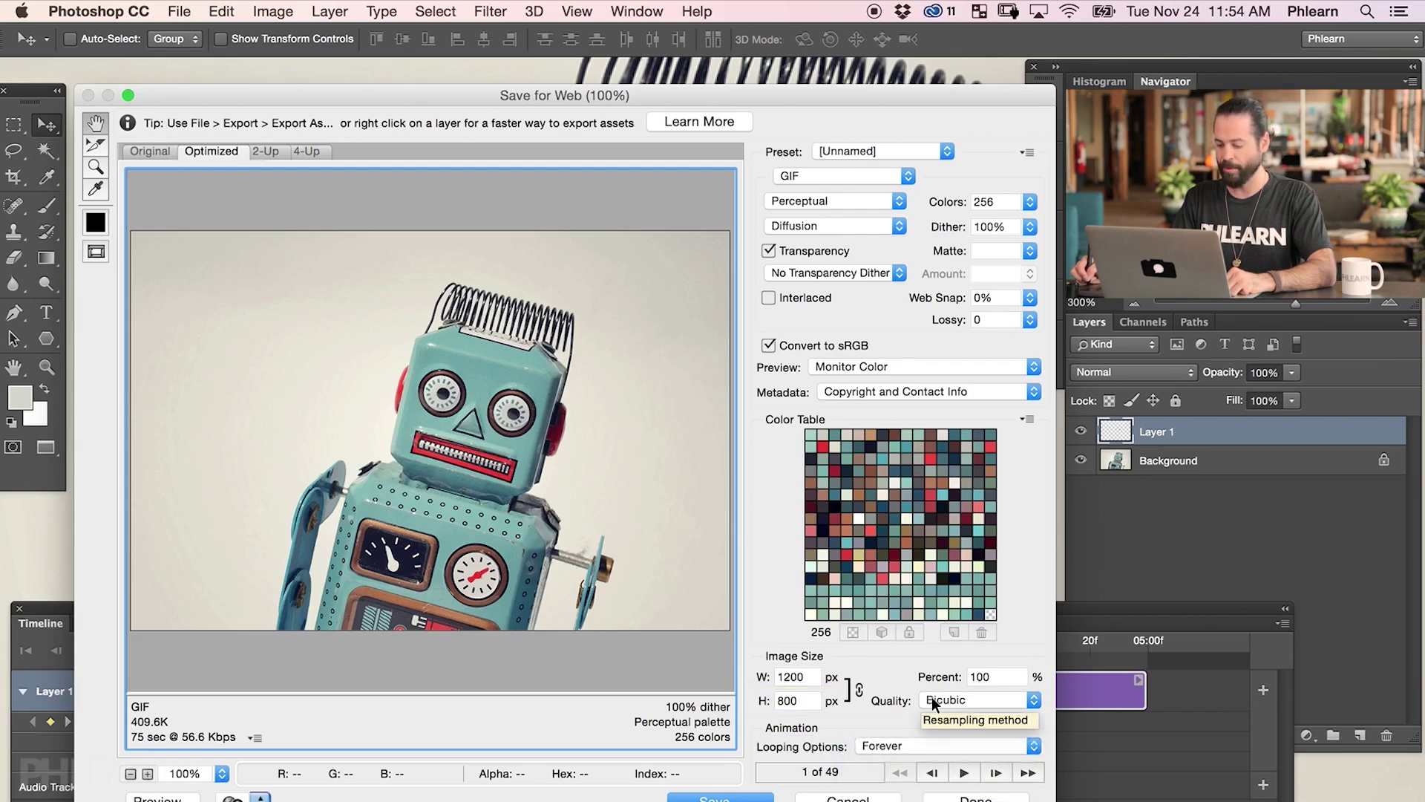
pyautogui.click(963, 773)
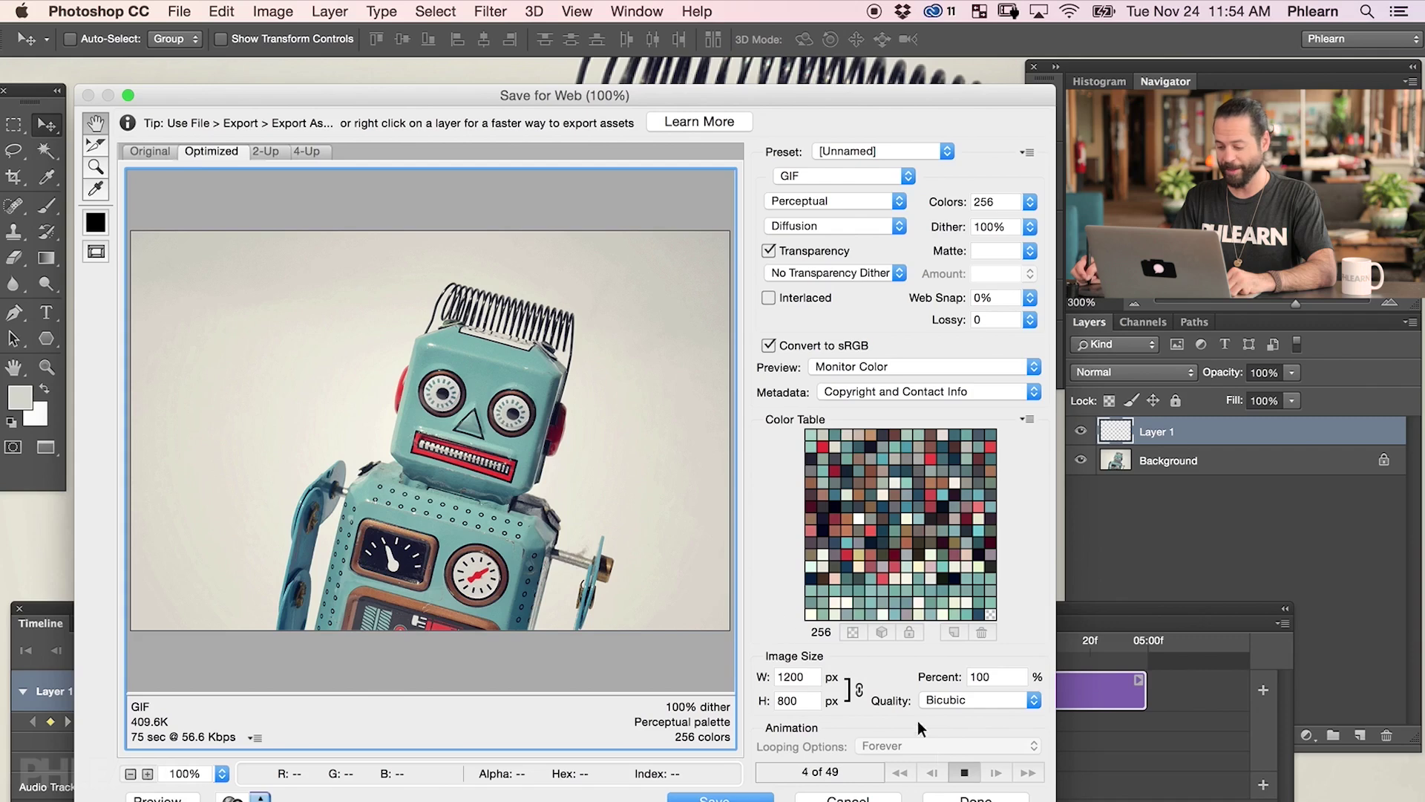
pyautogui.click(961, 777)
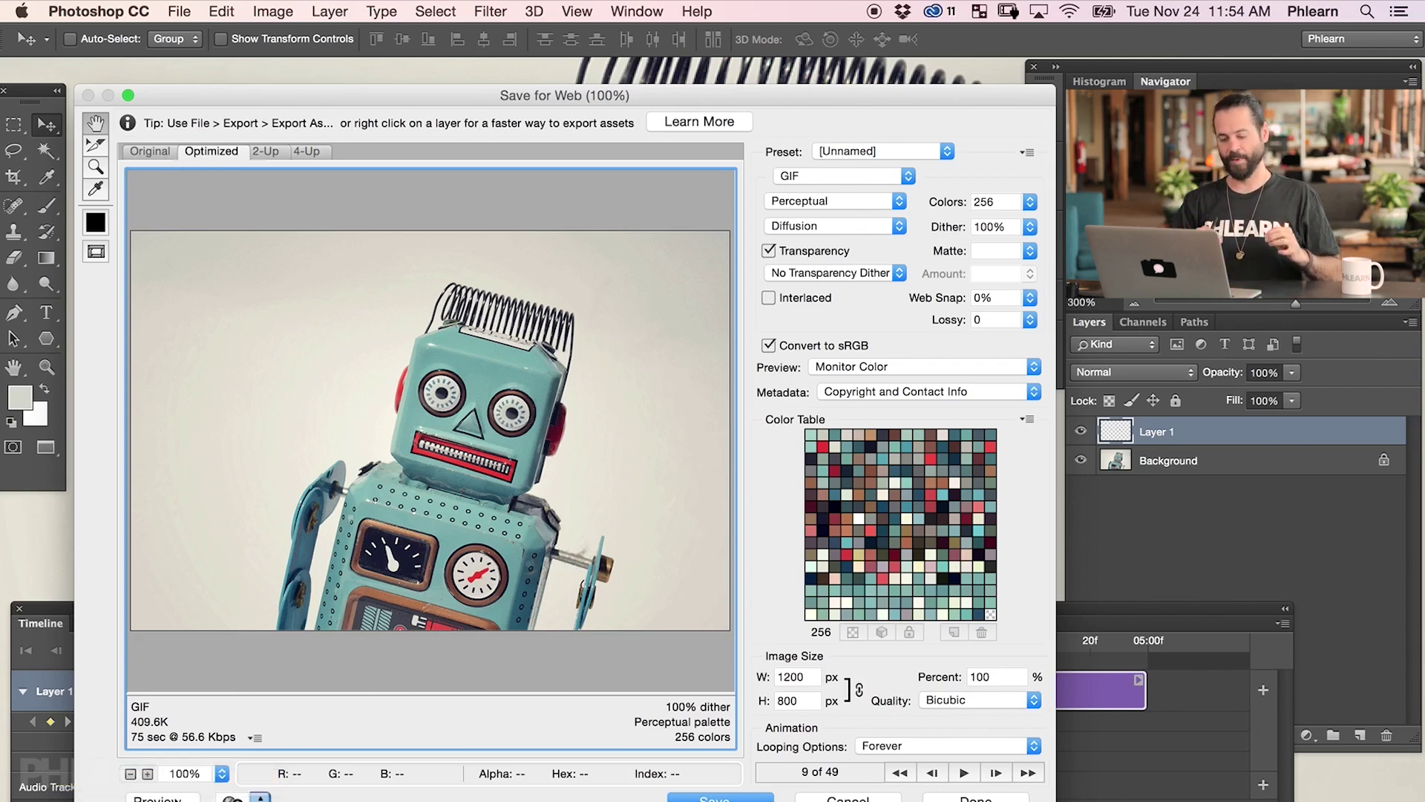
# Preview the GIF in the Chrome browser, and return to Photoshop to save it.
pyautogui.click(176, 799)
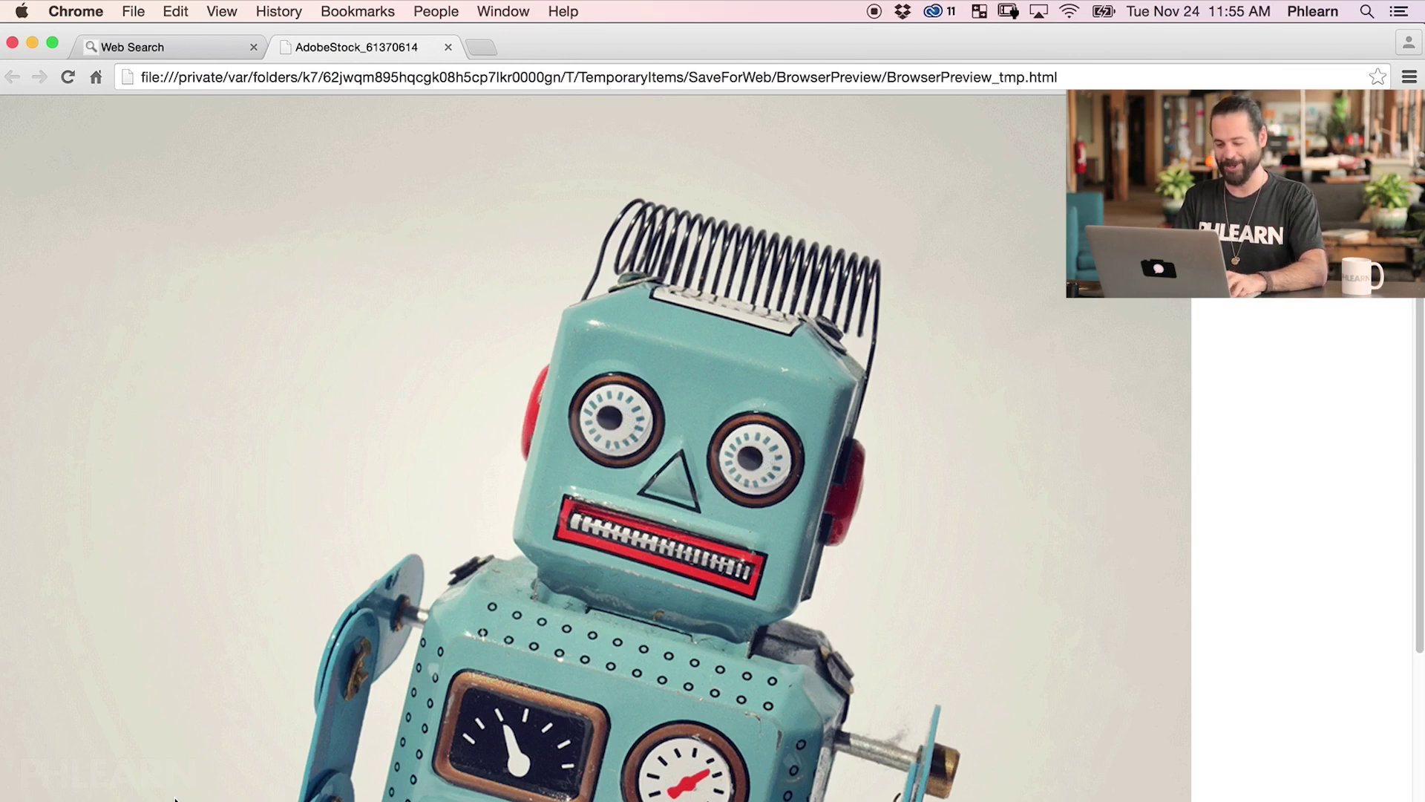
pyautogui.press('super+Tab')
pyautogui.press('super+Tab')
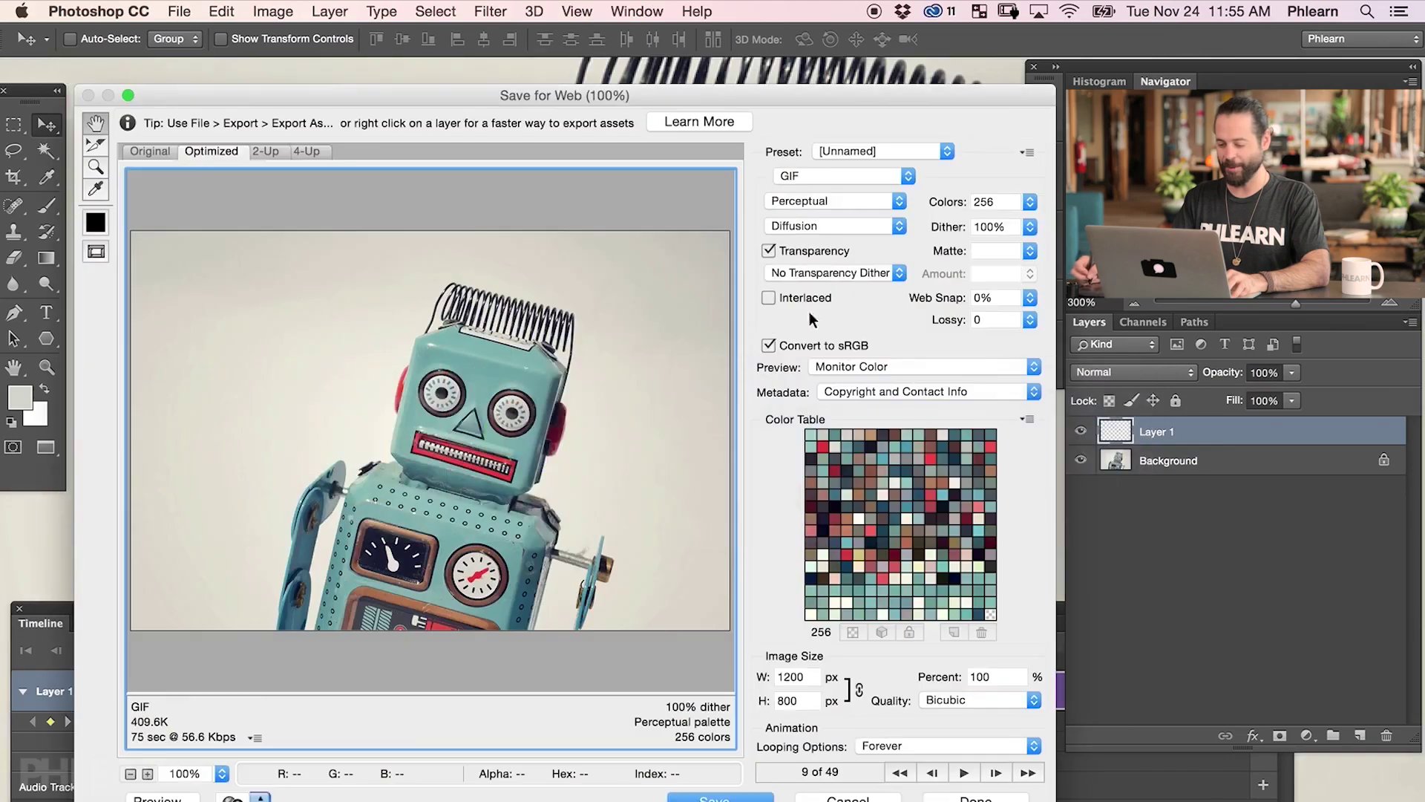
pyautogui.click(720, 796)
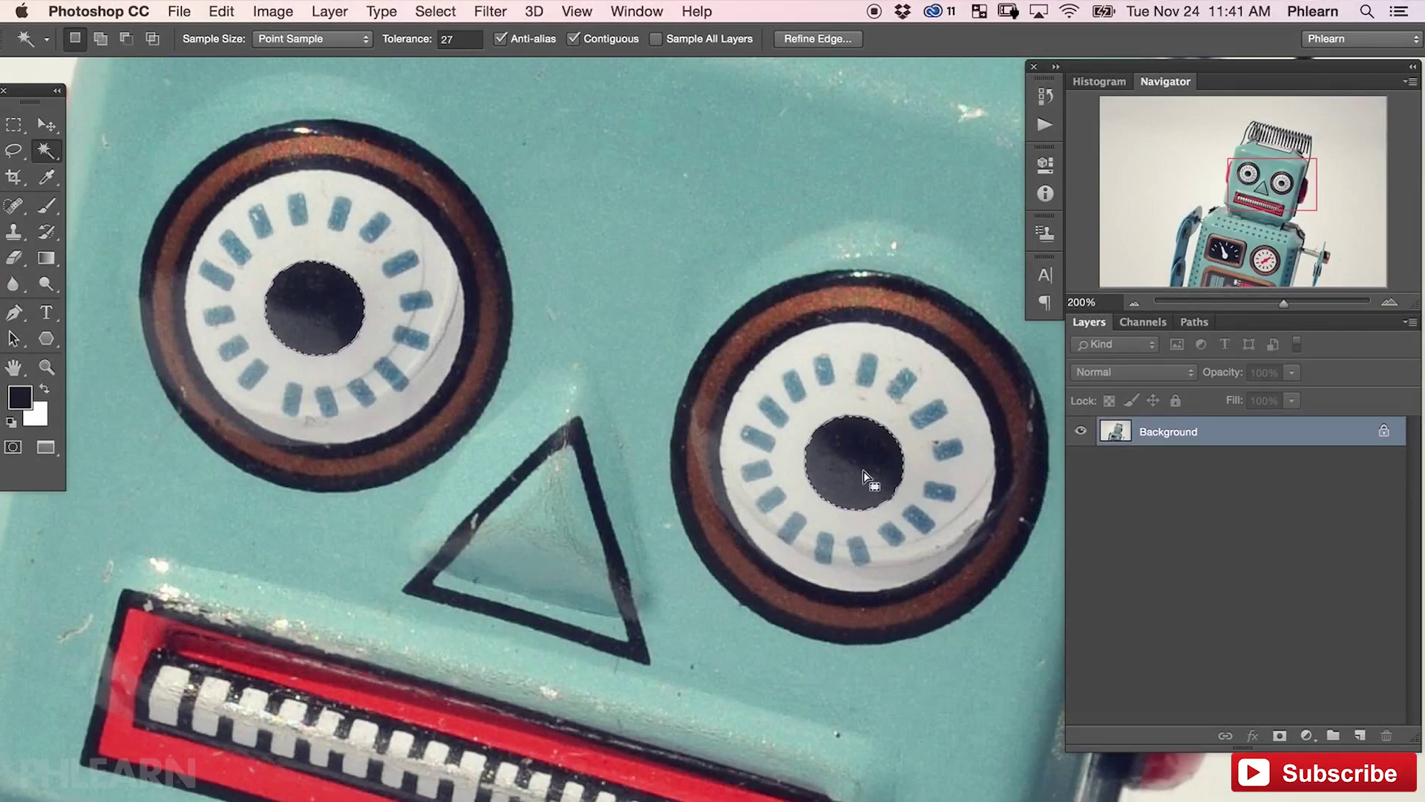
# Copy the selected pupils onto a new layer and move the copies up and slightly right of the originals.
pyautogui.press('super+j')
pyautogui.press('v')
pyautogui.moveTo(489, 477); pyautogui.dragTo(505, 433)
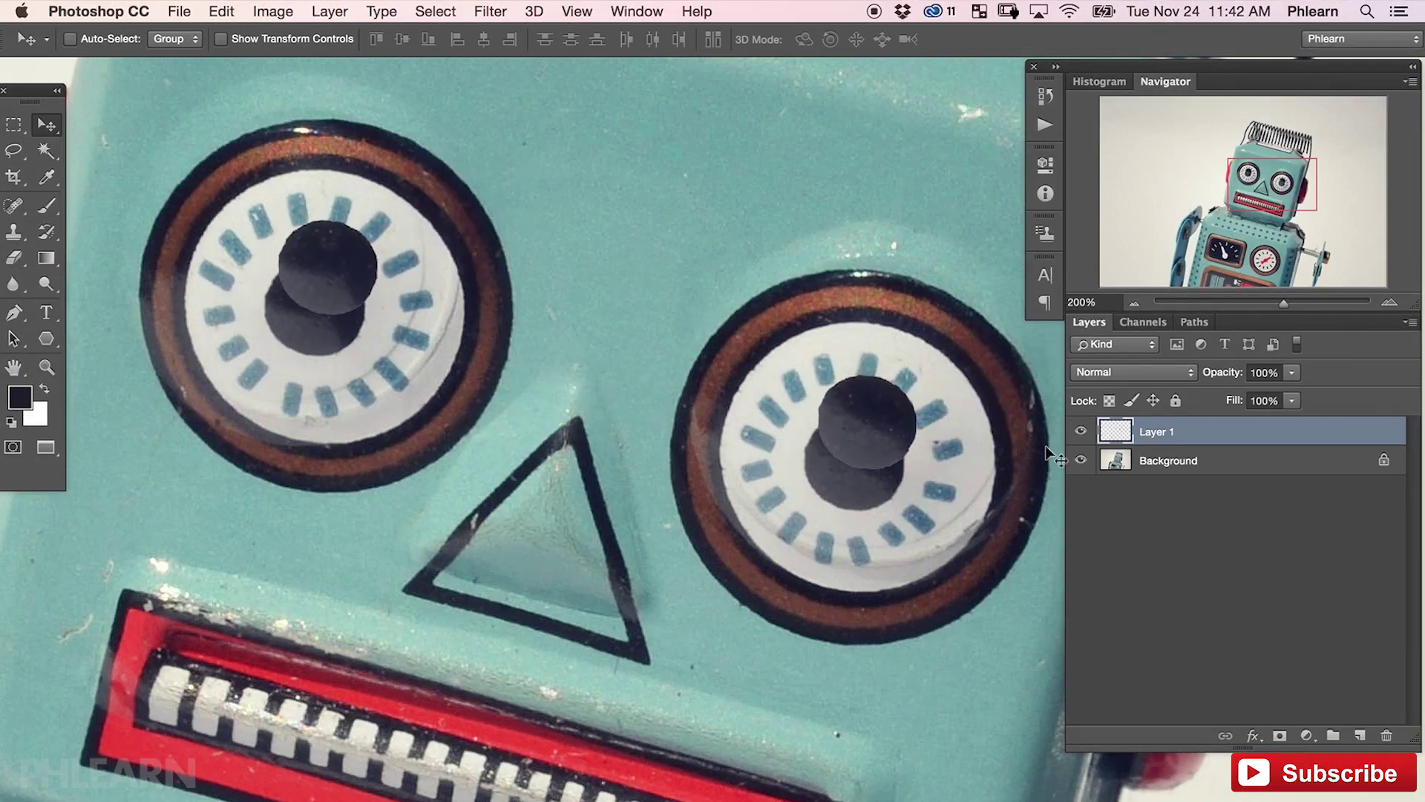
# Hide Layer 1, add a blank layer directly above Background, and prepare the Brush tool.
pyautogui.click(1081, 432)
pyautogui.click(1169, 460)
pyautogui.press('super+shift+alt+n')
pyautogui.press('b')
pyautogui.moveTo(772, 416); pyautogui.dragTo(787, 416)
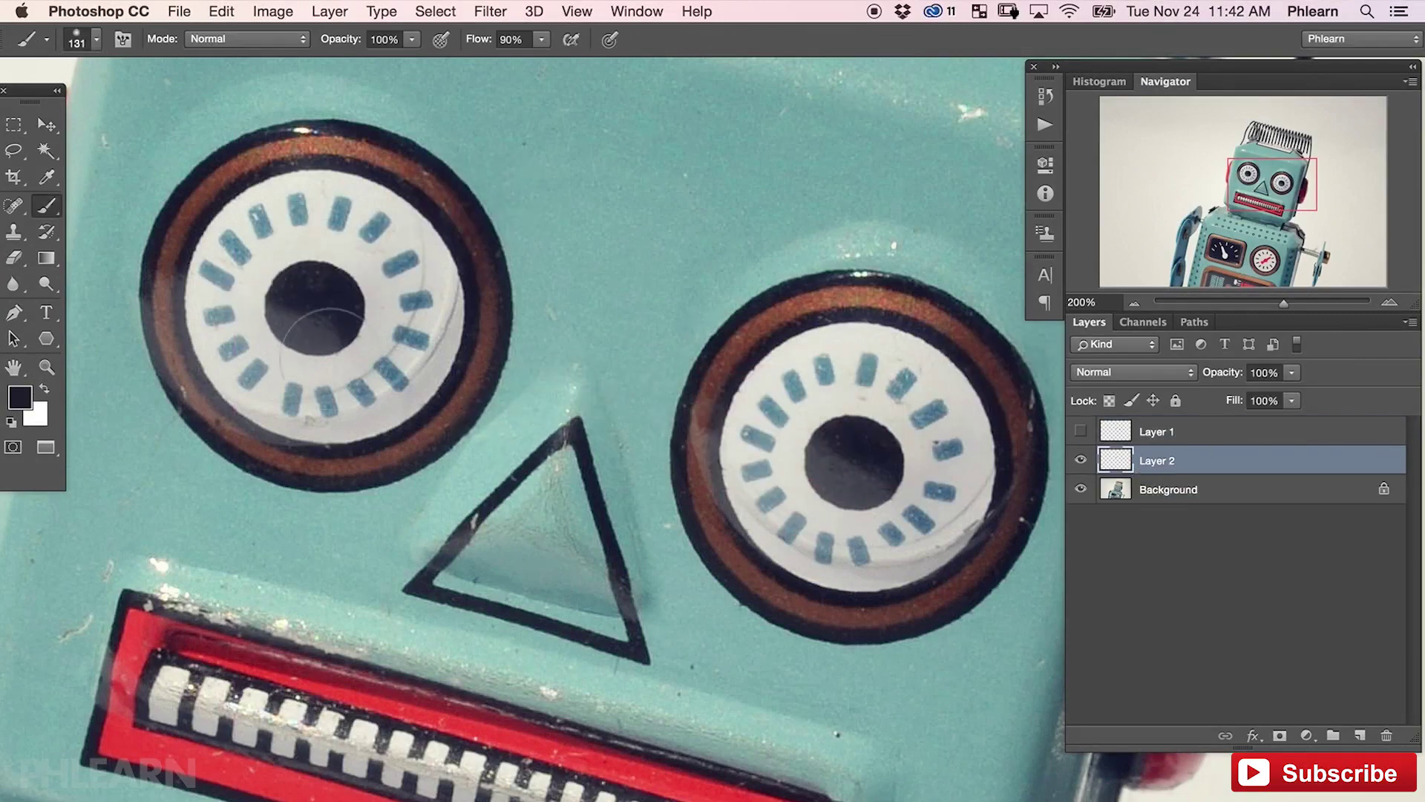
# Sample the white of the robot's eye and paint over the original pupils on the blank layer.
pyautogui.keyDown('alt'); pyautogui.click(890, 398); pyautogui.keyUp('alt')
pyautogui.moveTo(917, 407); pyautogui.dragTo(950, 407)
pyautogui.moveTo(854, 445)
pyautogui.mouseDown()
pyautogui.moveTo(838, 475)
pyautogui.moveTo(845, 462)
pyautogui.mouseUp()
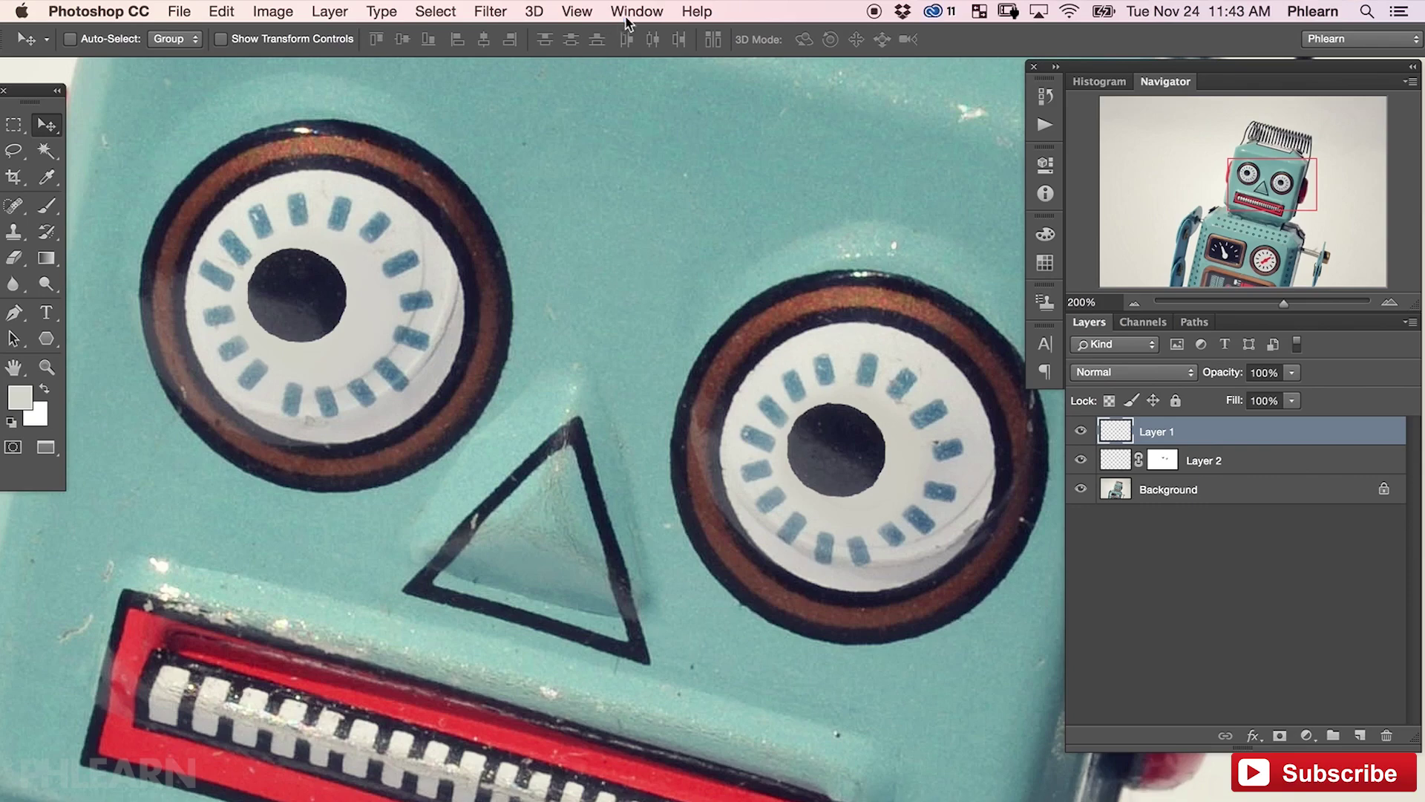
# Show the Timeline and open its choice of timeline types.
pyautogui.click(623, 12)
pyautogui.click(654, 647)
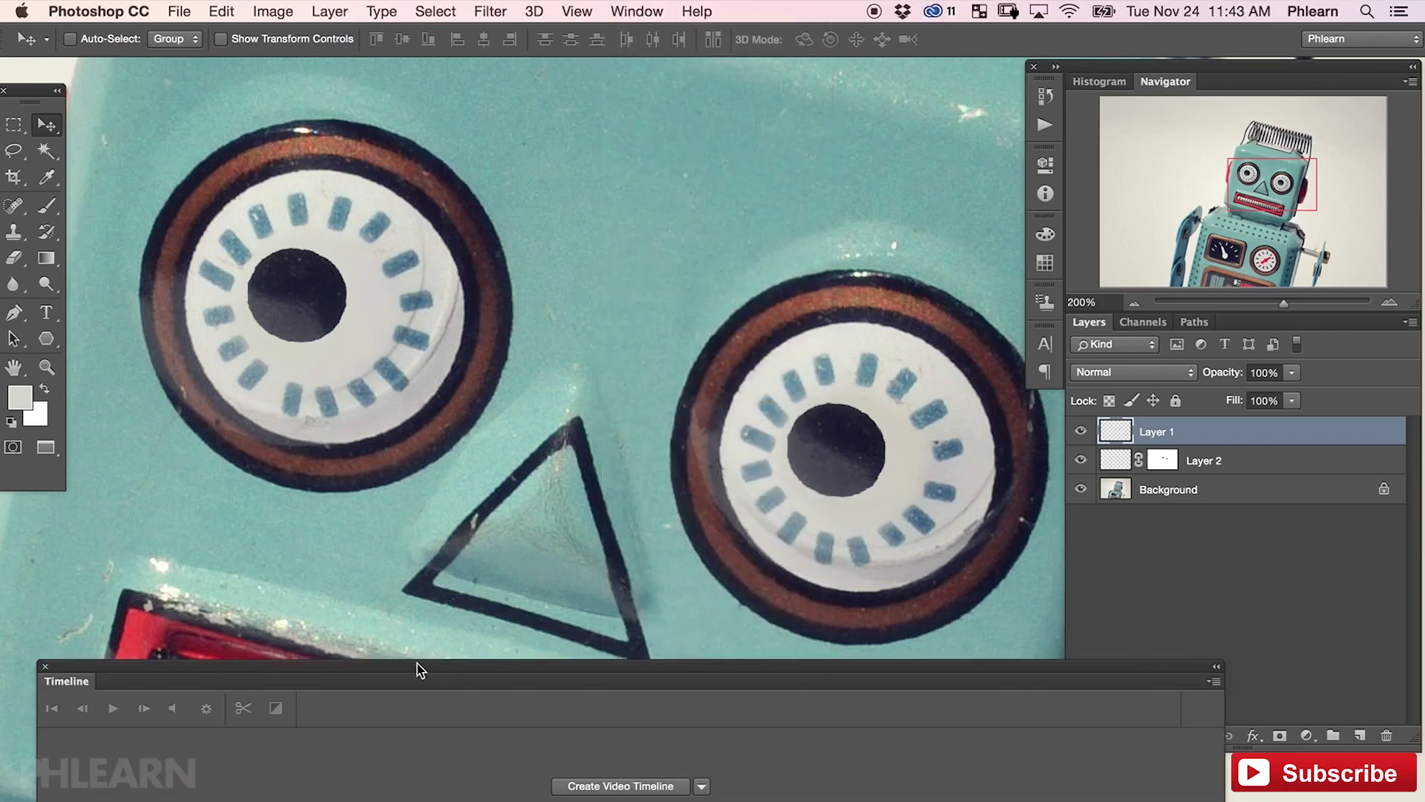
pyautogui.click(701, 785)
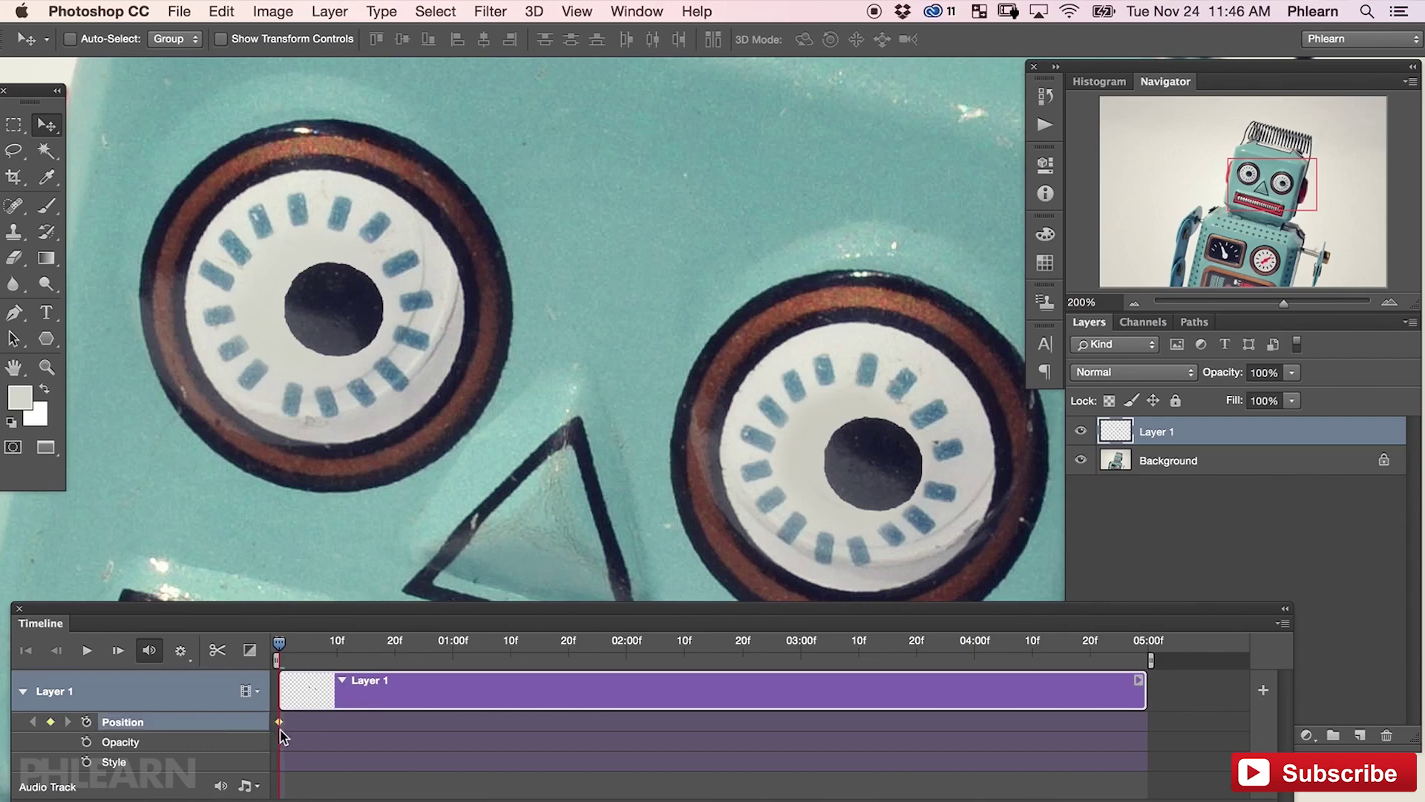
# Move the pupils to the left side of the eyes at 01:00f, and scrub the timeline to check the motion.
pyautogui.moveTo(283, 647); pyautogui.dragTo(453, 647)
pyautogui.moveTo(872, 488); pyautogui.dragTo(808, 492)
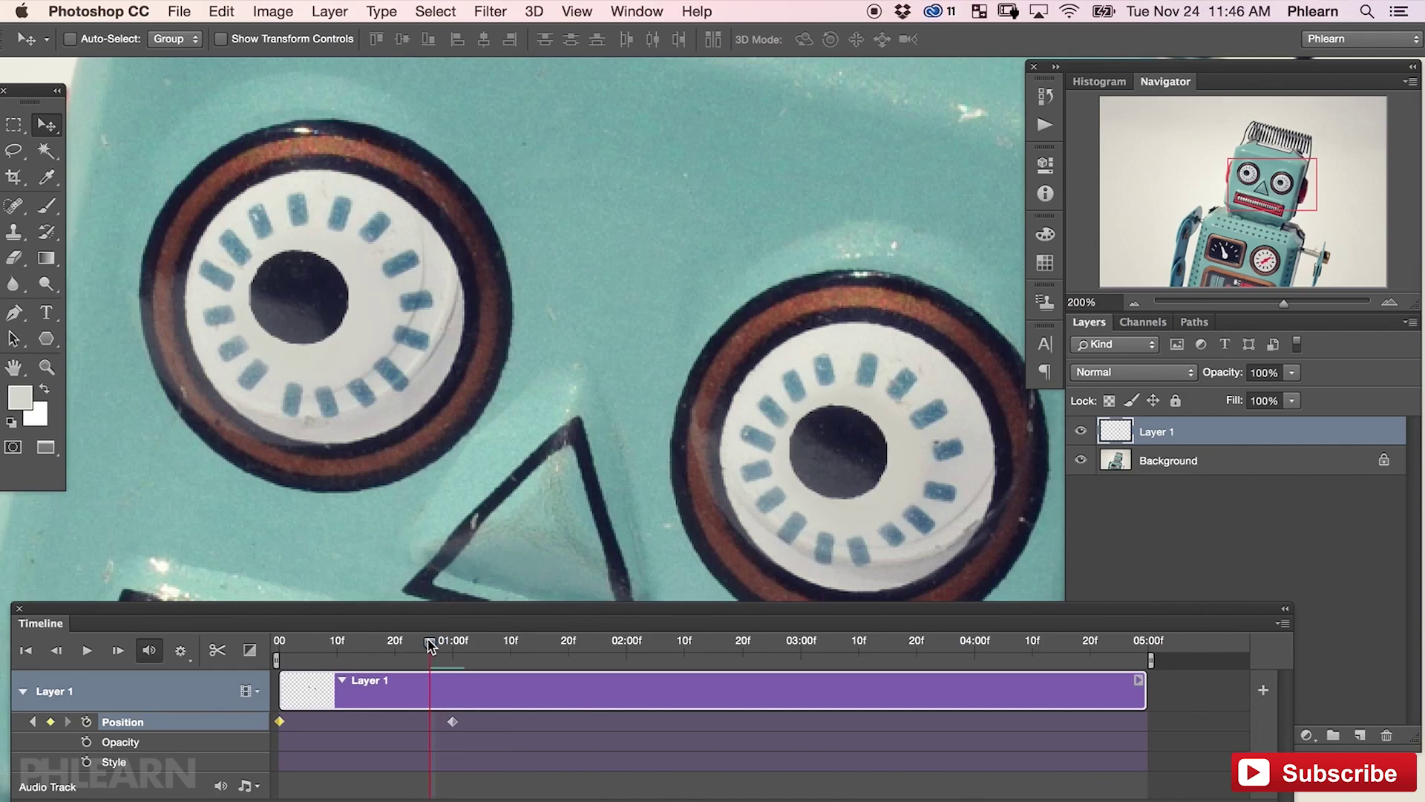
pyautogui.moveTo(429, 631)
pyautogui.mouseDown()
pyautogui.moveTo(390, 627)
pyautogui.moveTo(438, 628)
pyautogui.mouseUp()
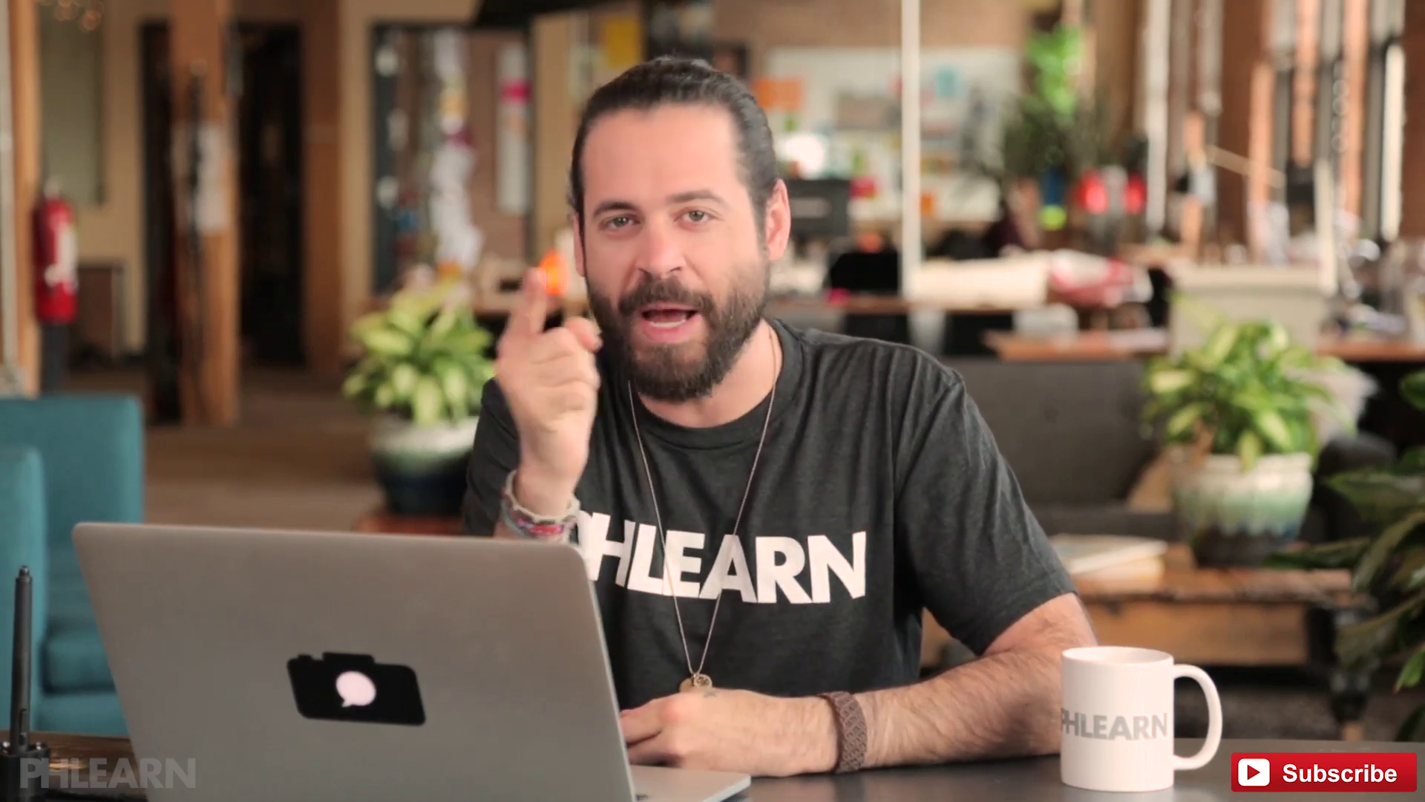
# Paste the copied Position keyframe at about 01:01f and scrub slightly back to check the hold.
pyautogui.rightClick(430, 722)
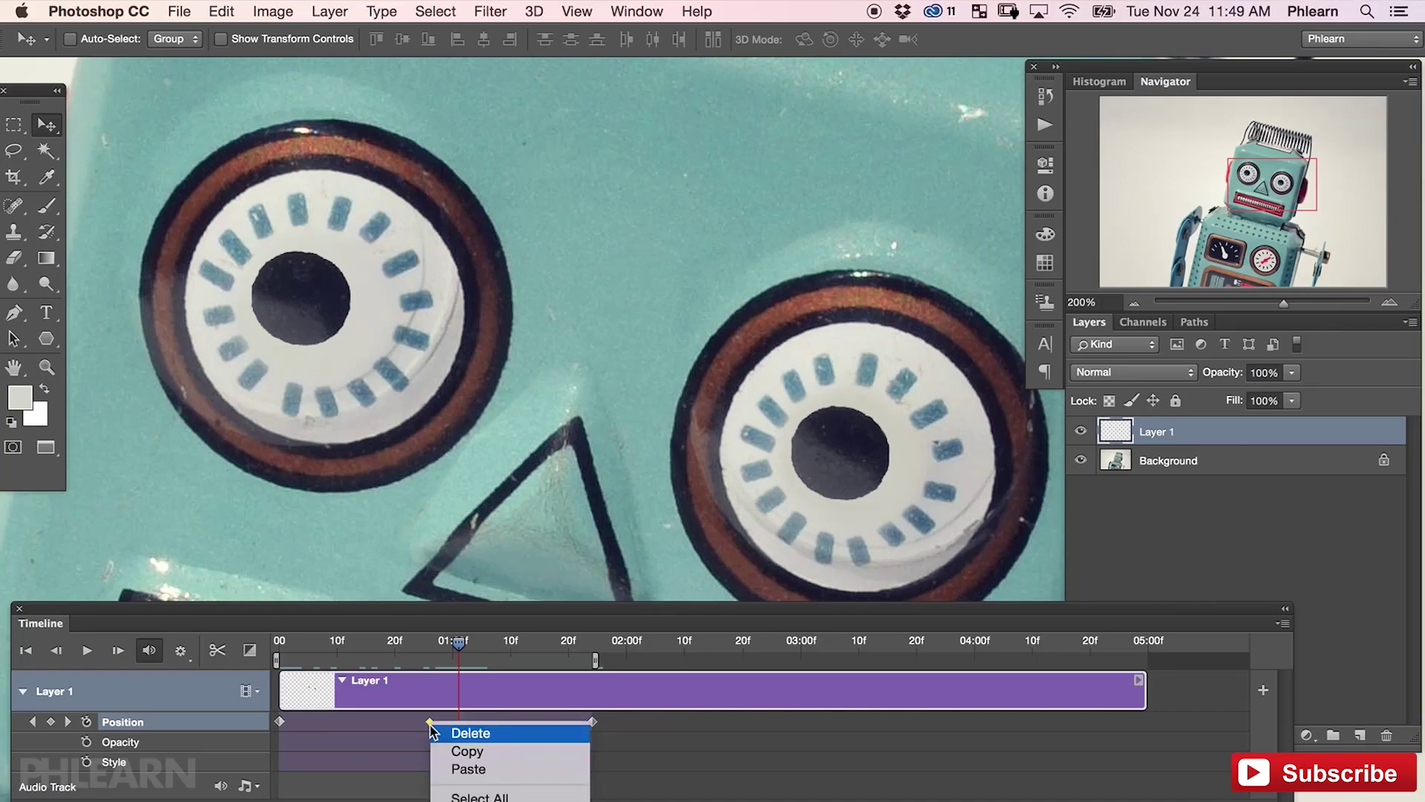
pyautogui.click(469, 768)
pyautogui.moveTo(459, 659)
pyautogui.mouseDown()
pyautogui.moveTo(434, 661)
pyautogui.moveTo(450, 661)
pyautogui.mouseUp()
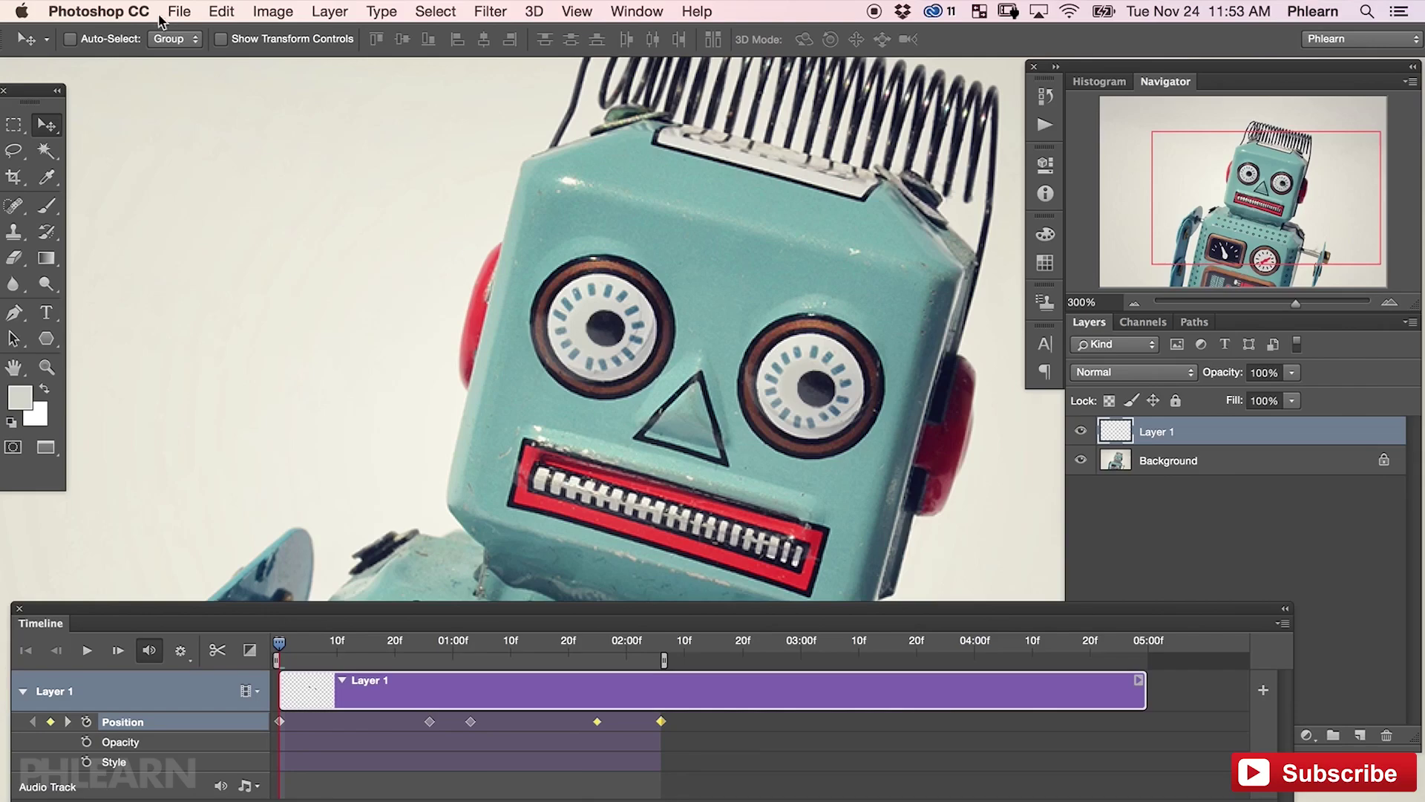
# Open Save for Web (Legacy), stop the animation playback at frame 9, and preview the GIF in the browser.
pyautogui.click(177, 12)
pyautogui.moveTo(223, 285)
pyautogui.click(601, 366)
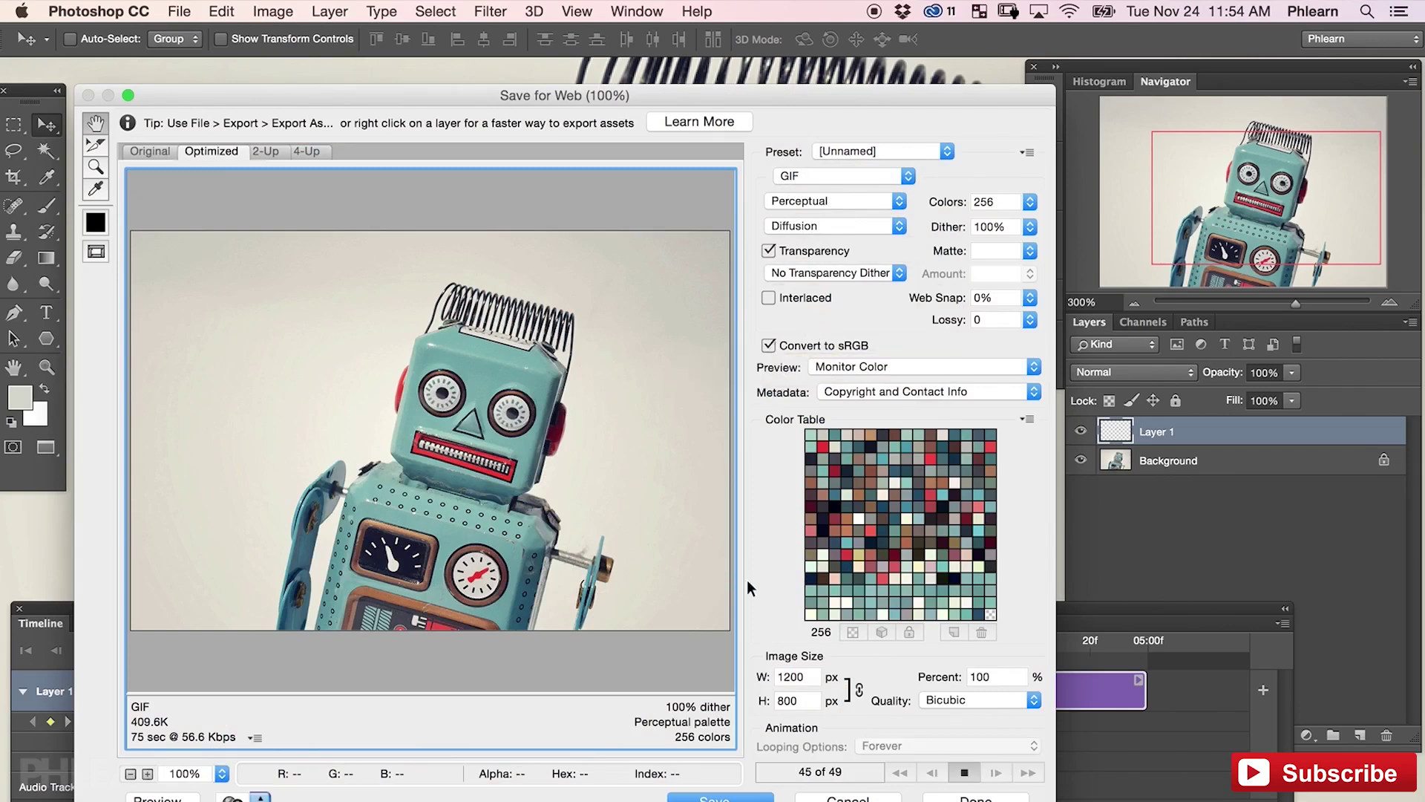
pyautogui.click(964, 776)
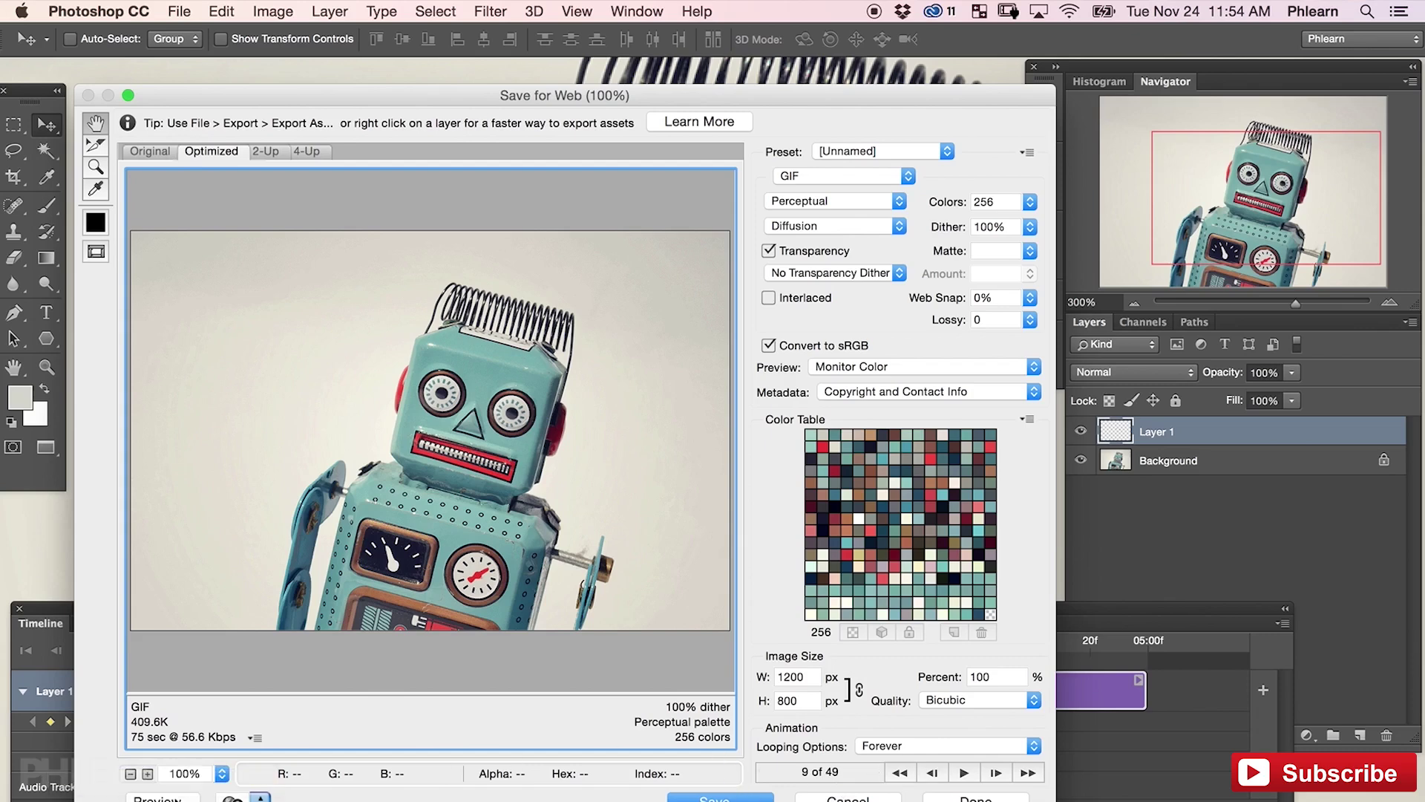
pyautogui.click(177, 796)
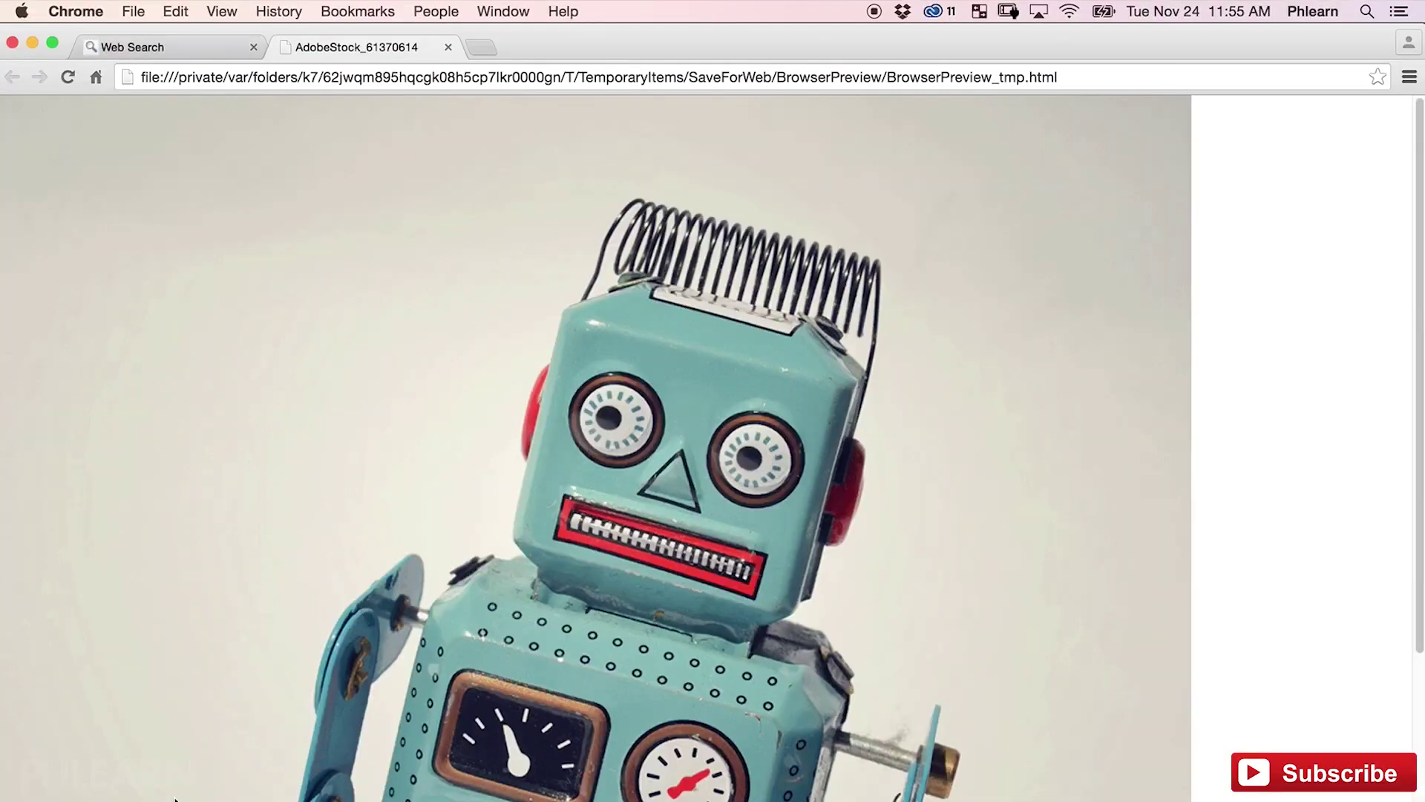